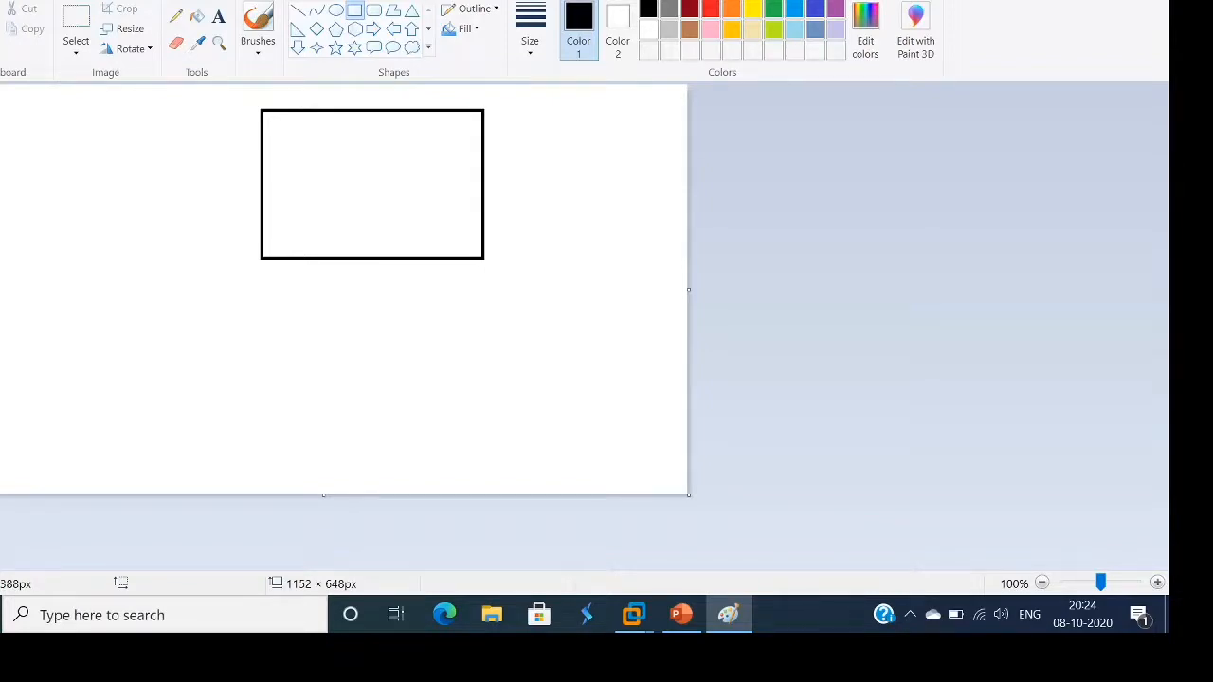
Drag out three small rectangles in a row below the large box, left to right
left_click_drag(240, 330, 303, 383)
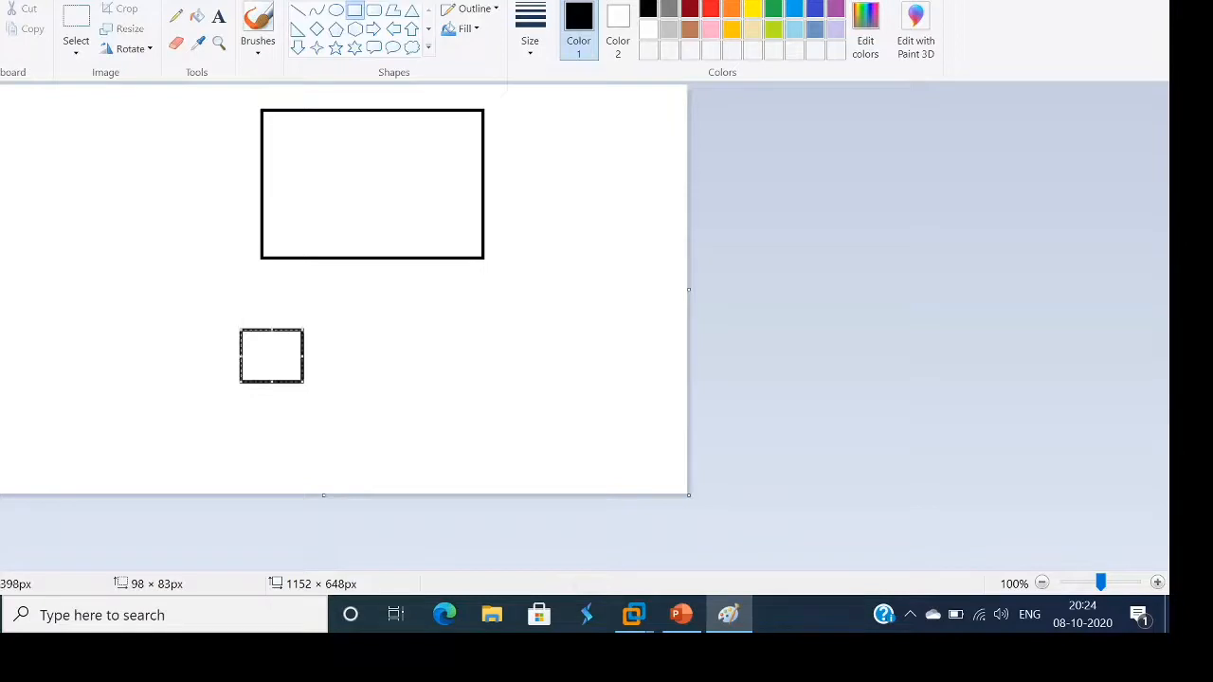
mouse_move(346, 330)
left_mouse_down()
mouse_move(446, 371)
mouse_move(435, 387)
left_mouse_up()
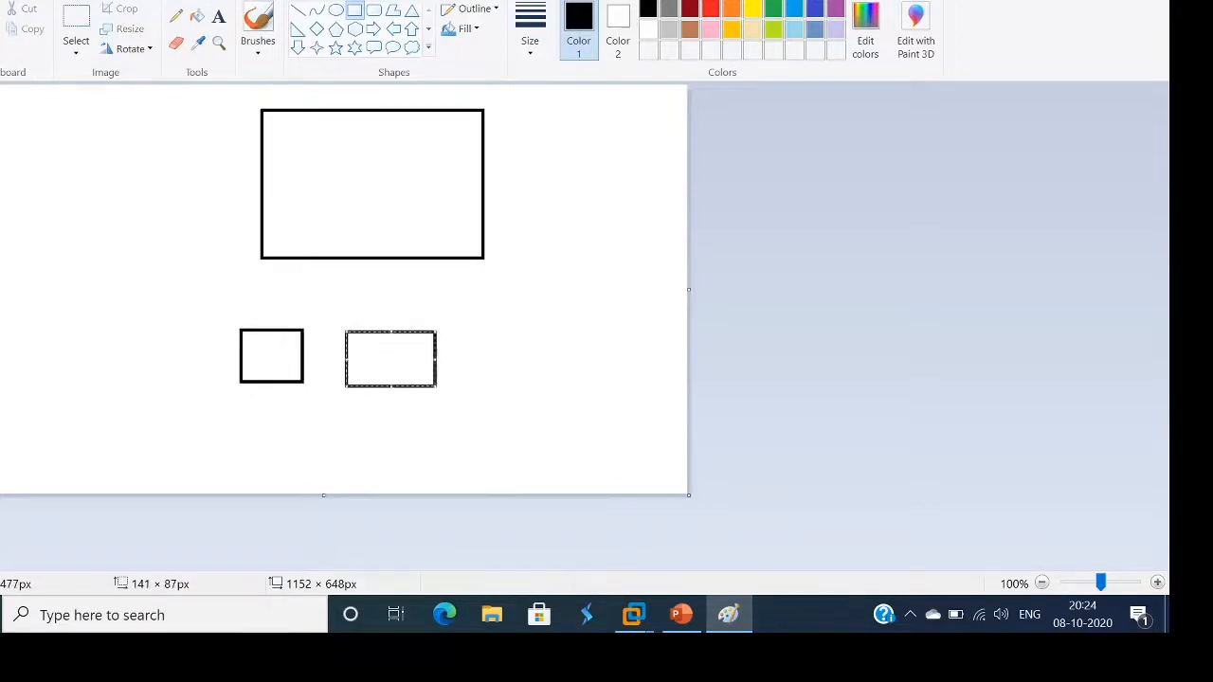
left_click_drag(474, 323, 563, 388)
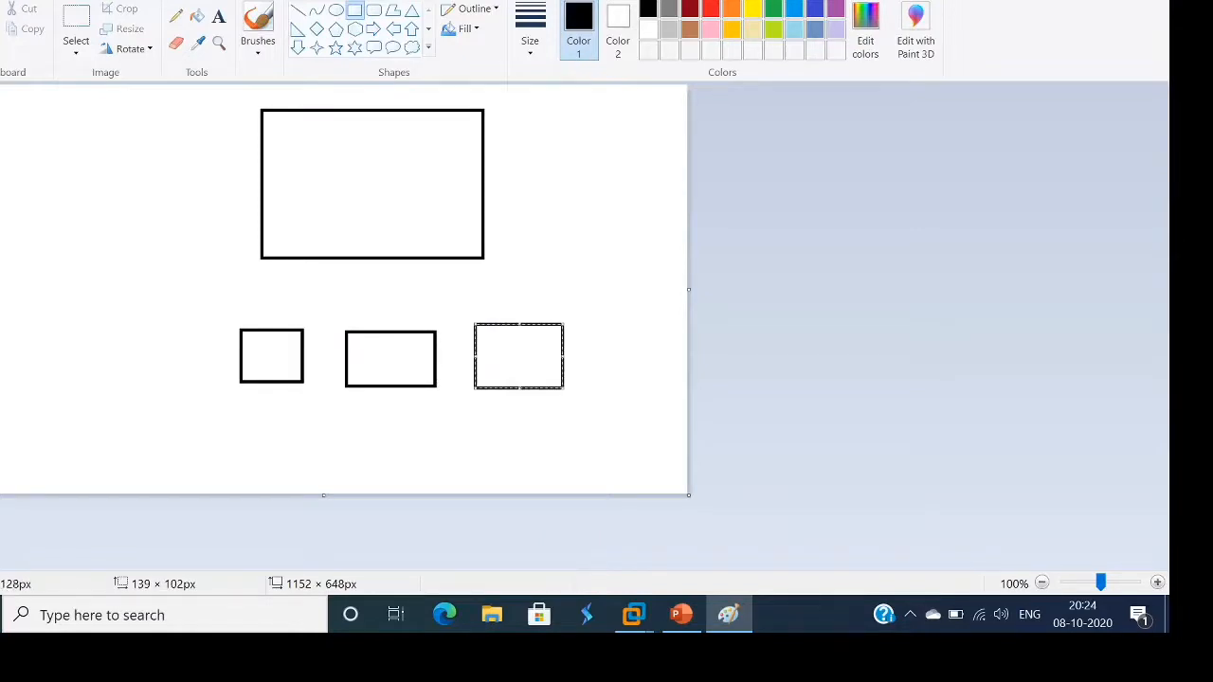
Pick the brush in indigo and hand-write DC in the large box
left_click(257, 24)
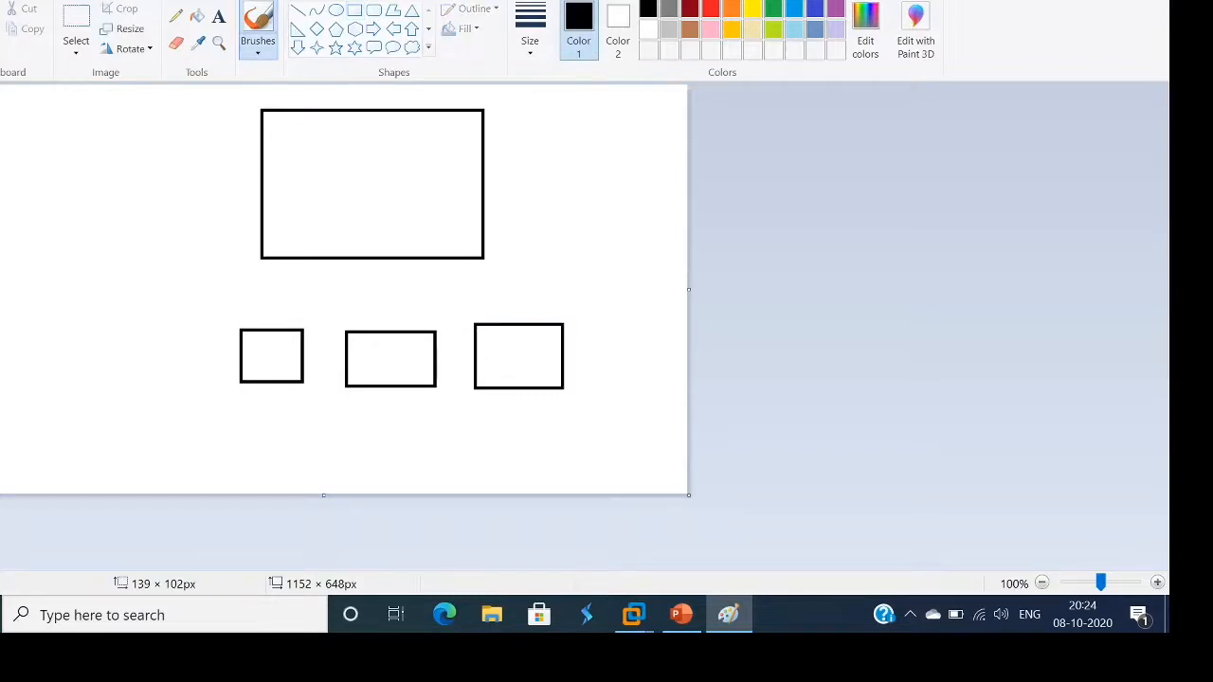
left_click(815, 8)
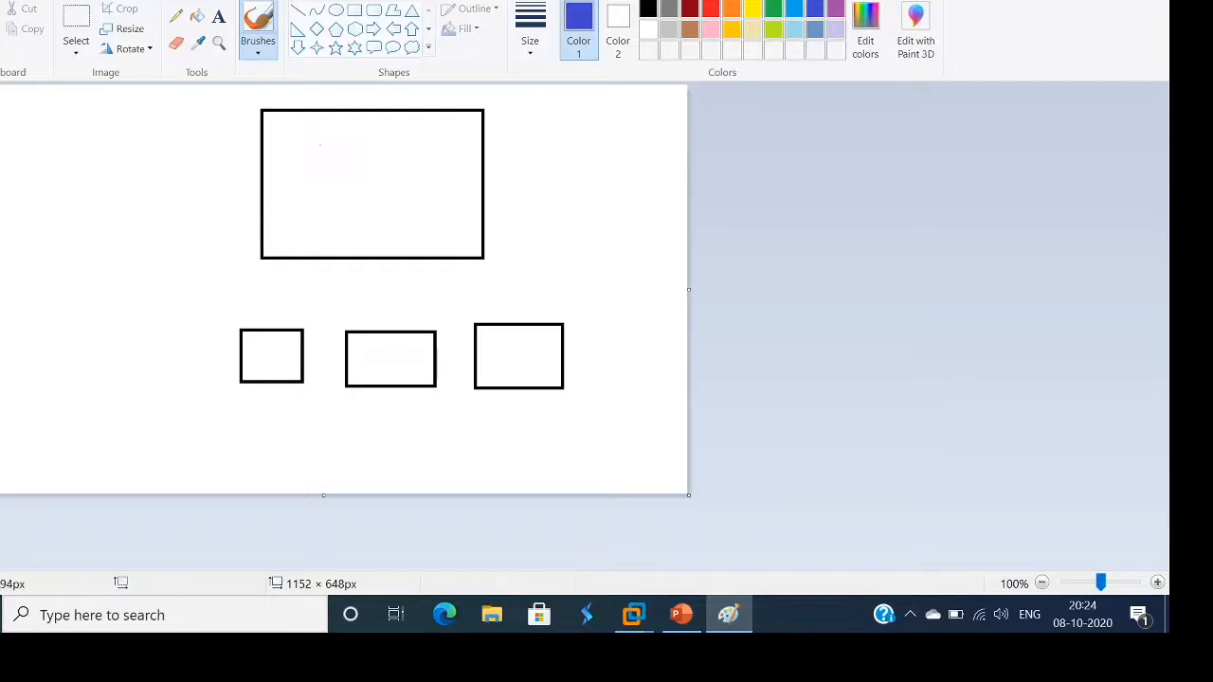
mouse_move(319, 158)
left_mouse_down()
mouse_move(323, 175)
mouse_move(372, 159)
mouse_move(326, 185)
left_mouse_up()
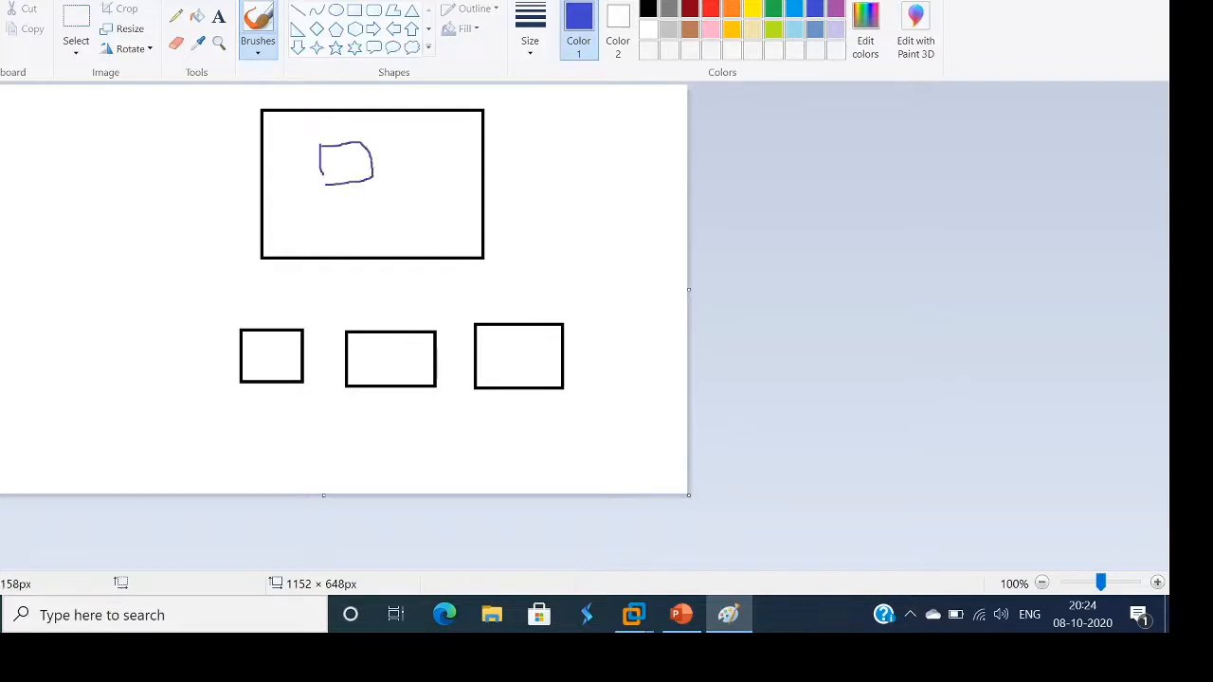
mouse_move(432, 133)
left_mouse_down()
mouse_move(390, 136)
mouse_move(411, 176)
left_mouse_up()
Write C1, C2, C3 in the small boxes and U1 U2 U3 along the large box's bottom
left_click_drag(263, 349, 251, 360)
mouse_move(382, 342)
left_mouse_down()
mouse_move(368, 347)
mouse_move(407, 357)
left_mouse_up()
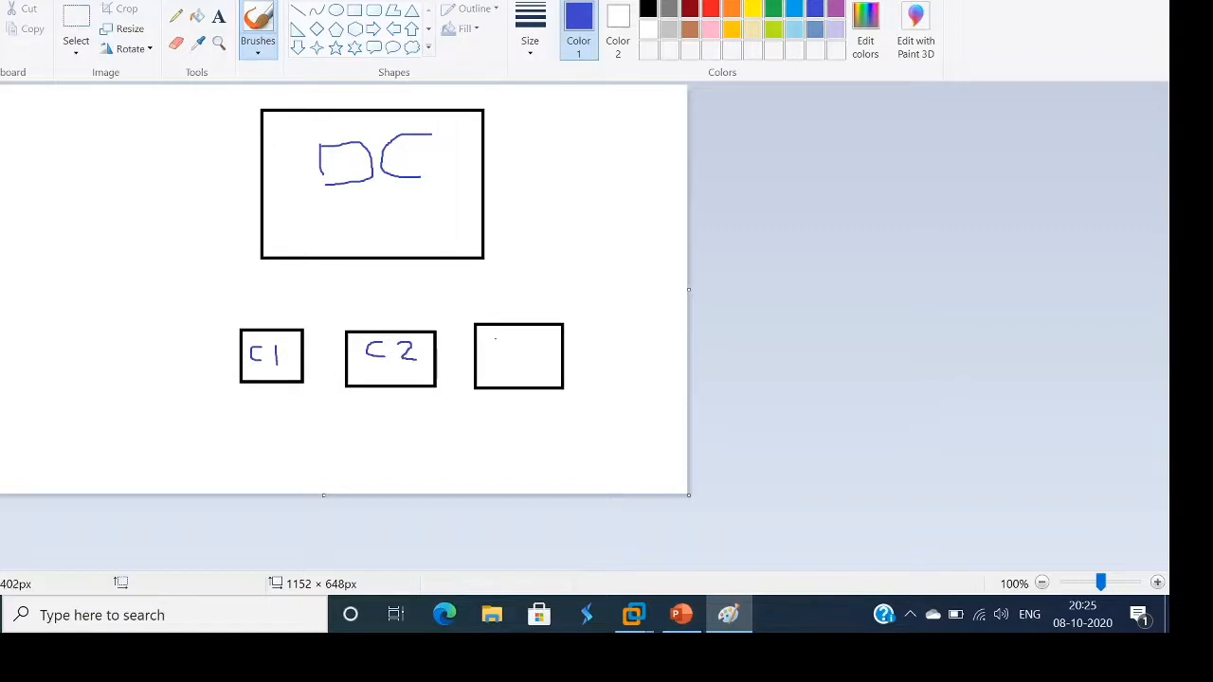
mouse_move(495, 339)
left_mouse_down()
mouse_move(481, 339)
mouse_move(485, 364)
mouse_move(532, 356)
mouse_move(518, 364)
left_mouse_up()
mouse_move(273, 228)
left_mouse_down()
mouse_move(310, 270)
mouse_move(343, 229)
mouse_move(373, 257)
mouse_move(414, 259)
mouse_move(440, 214)
mouse_move(470, 229)
mouse_move(455, 267)
left_mouse_up()
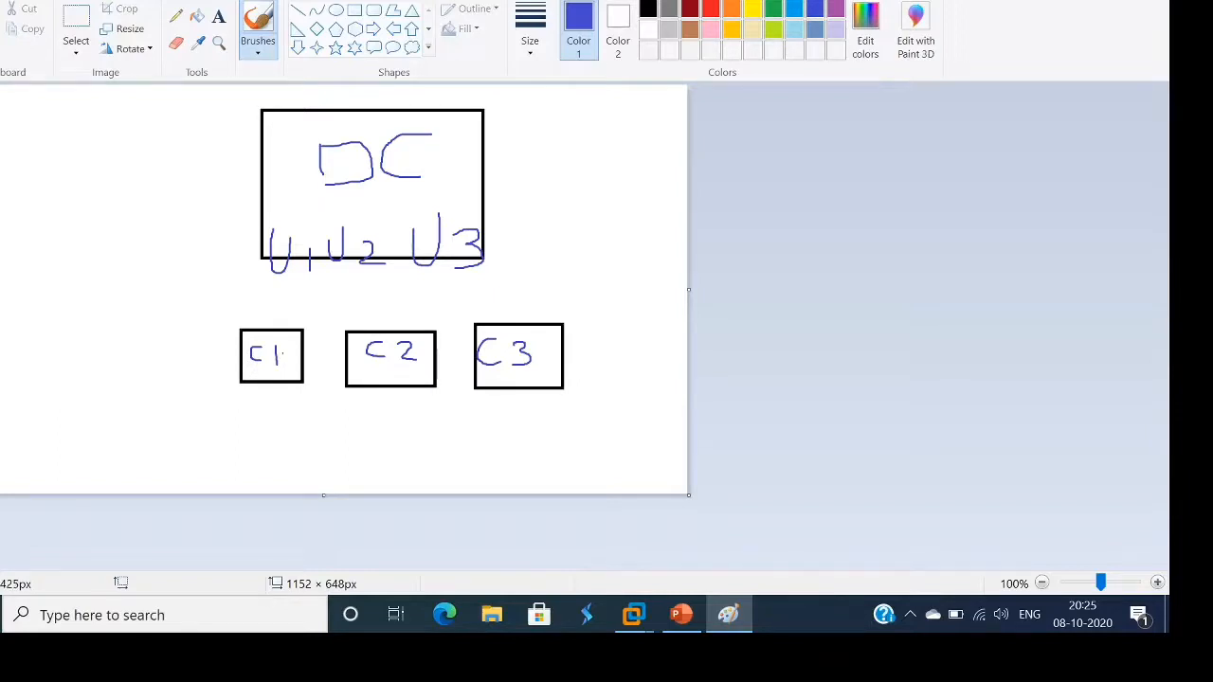
left_click(298, 9)
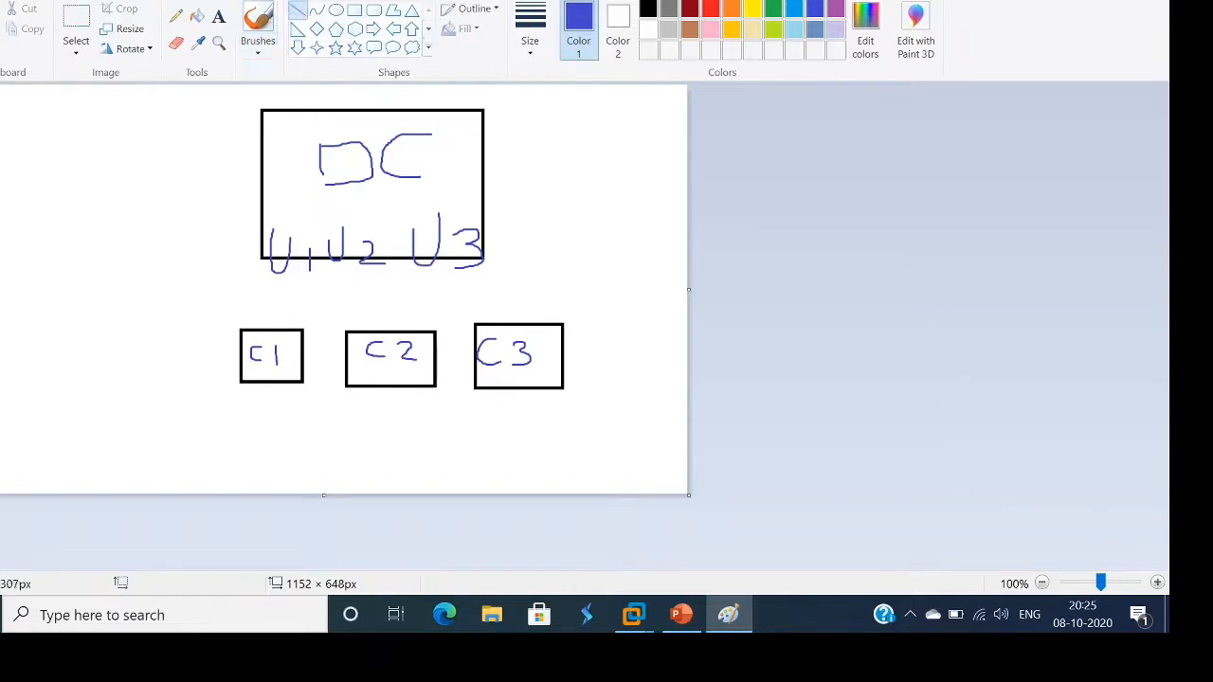
Draw lines linking the U labels to the C boxes and a red X over C1
mouse_move(256, 329)
left_mouse_down()
mouse_move(298, 261)
mouse_move(384, 301)
mouse_move(407, 336)
left_mouse_up()
left_click_drag(466, 259, 512, 325)
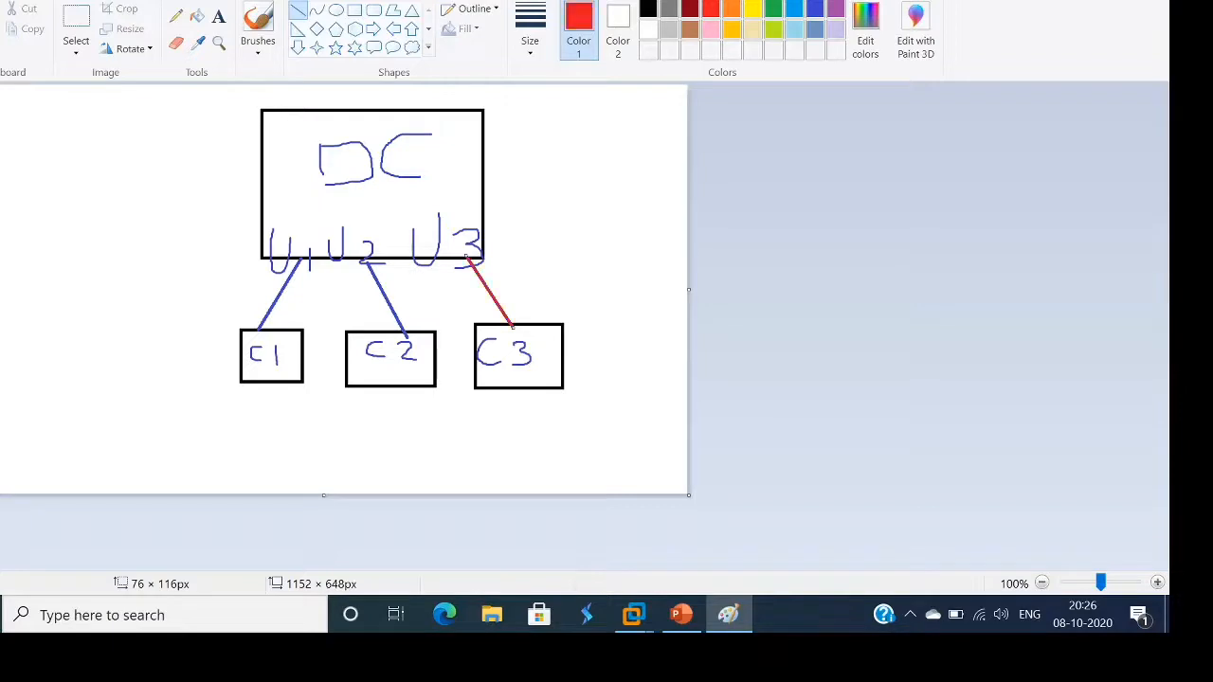
left_click_drag(222, 316, 331, 398)
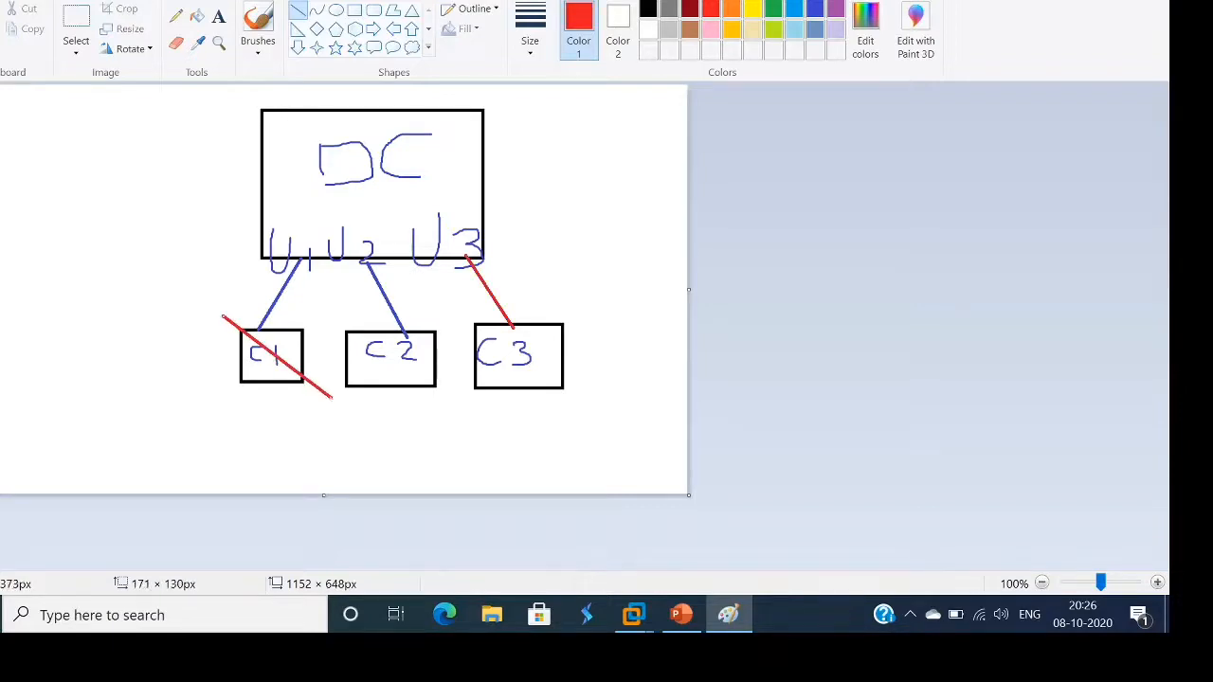
left_click_drag(326, 315, 222, 395)
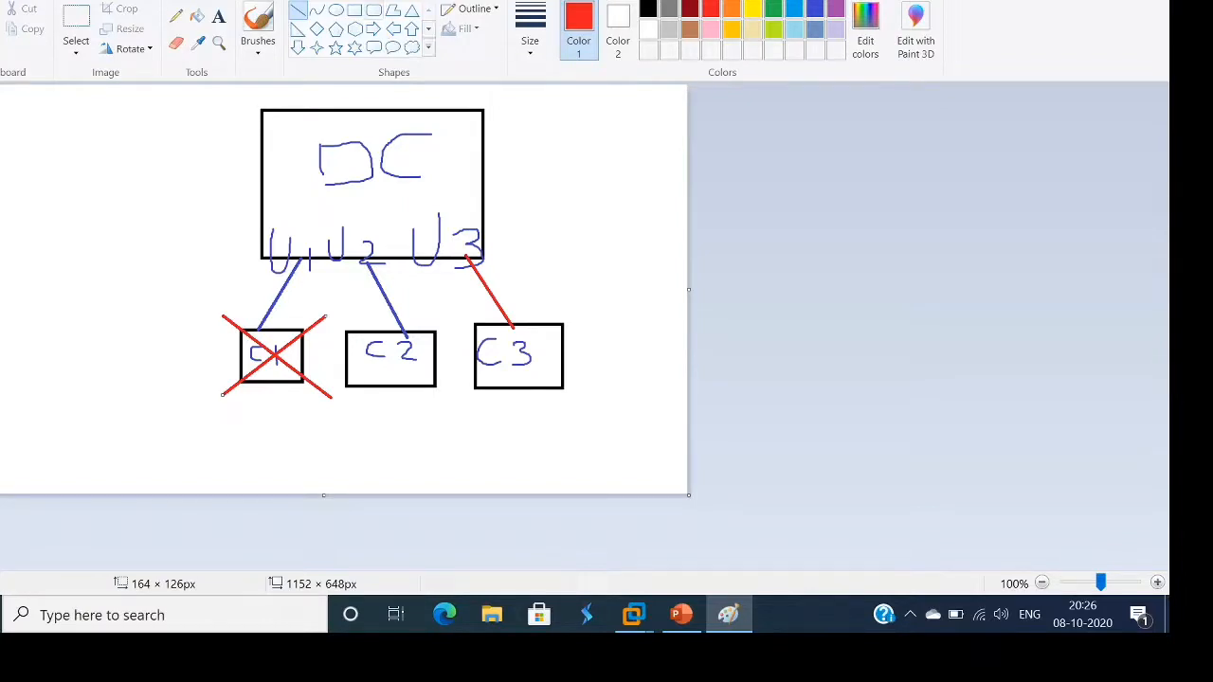
Draw a red rounded rectangle to the right of DC
left_click(375, 10)
left_click_drag(440, 148, 599, 196)
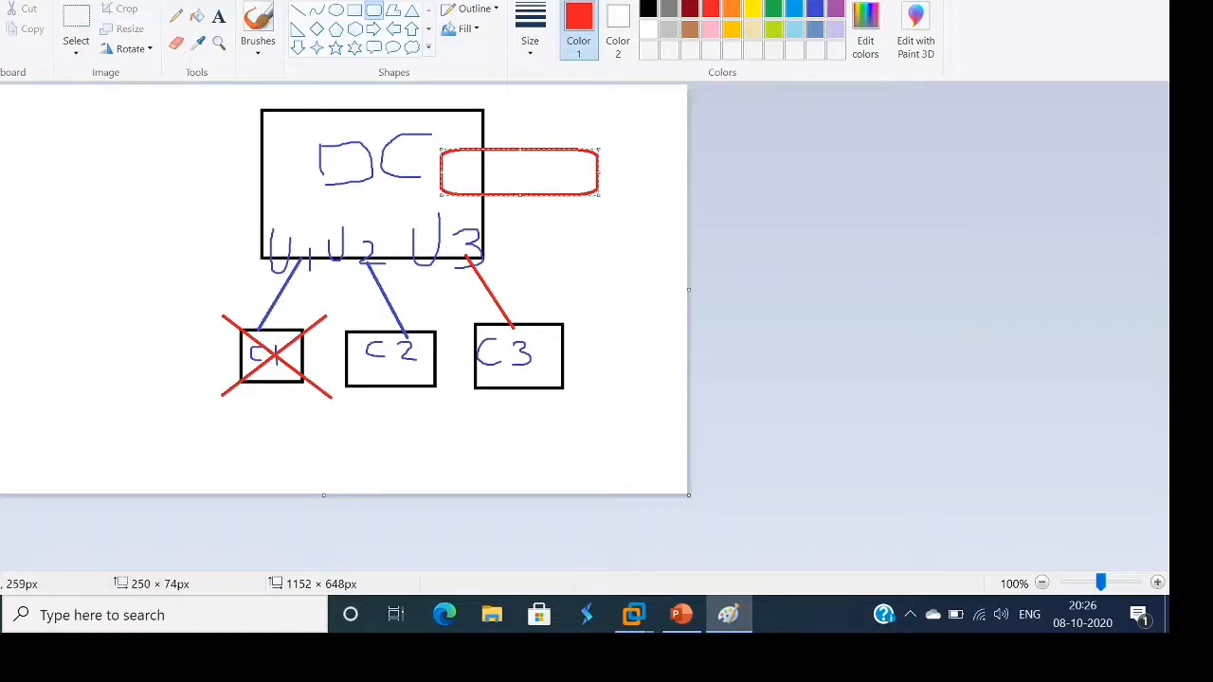
left_click(614, 258)
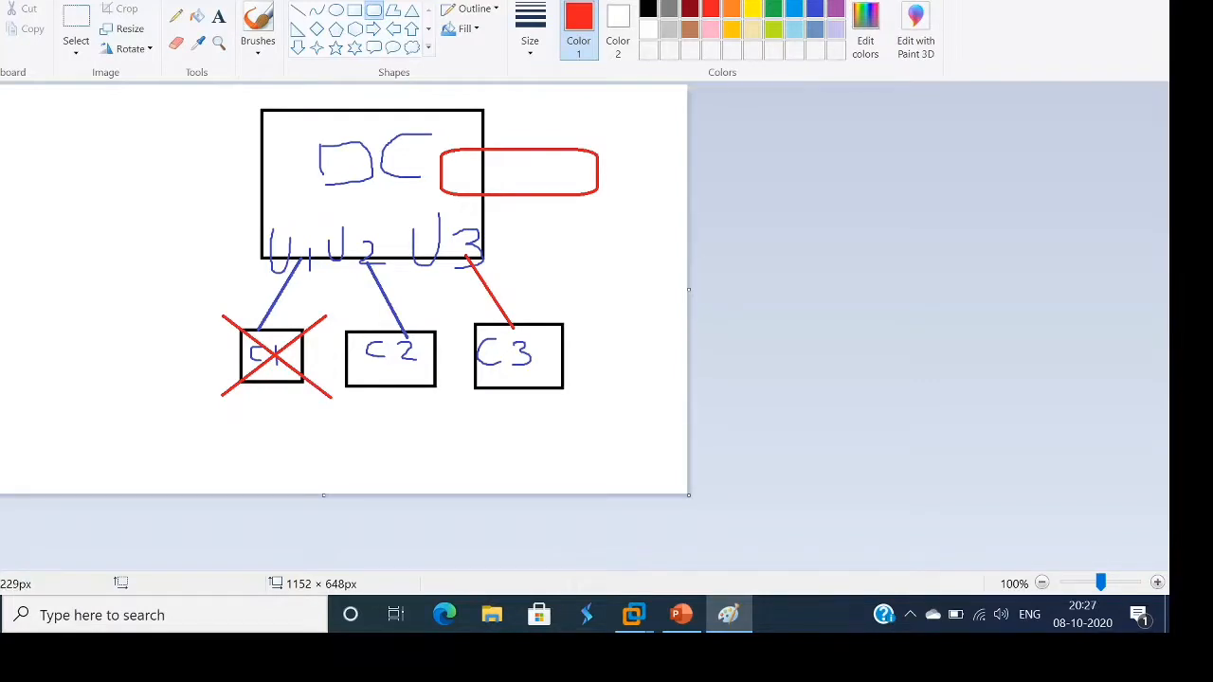
Switch to the WINDC01 VM, replace the old Explorer window with a fresh one at This PC
mouse_move(633, 615)
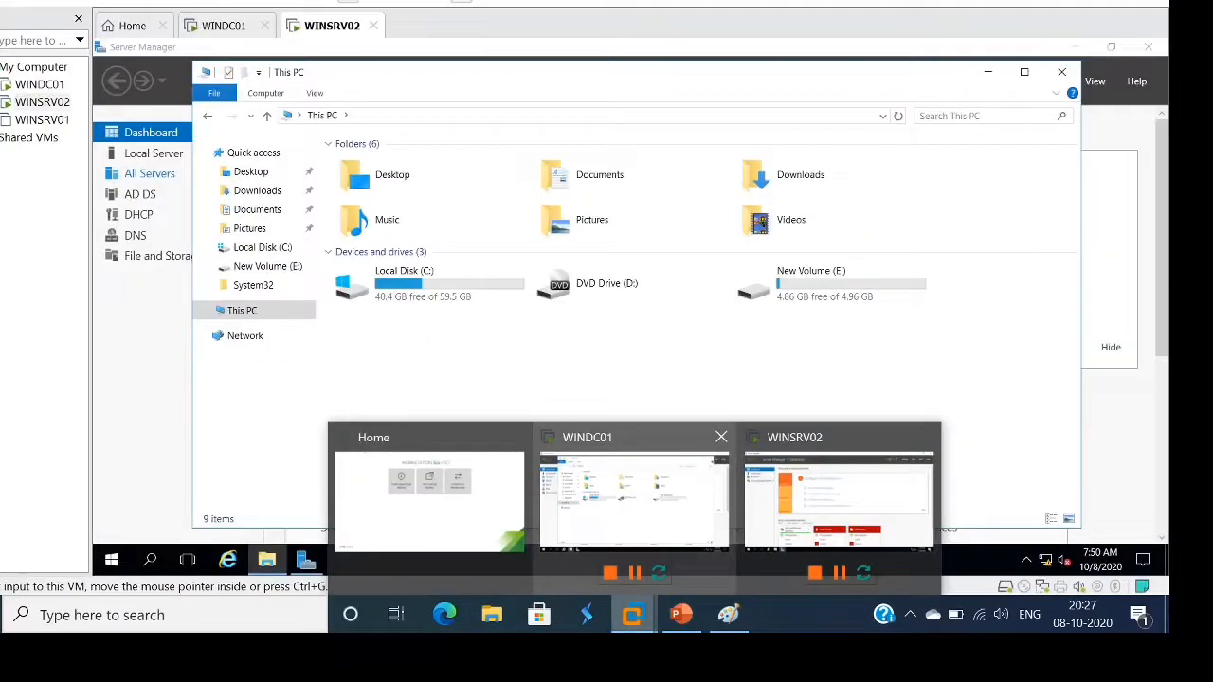
left_click(634, 503)
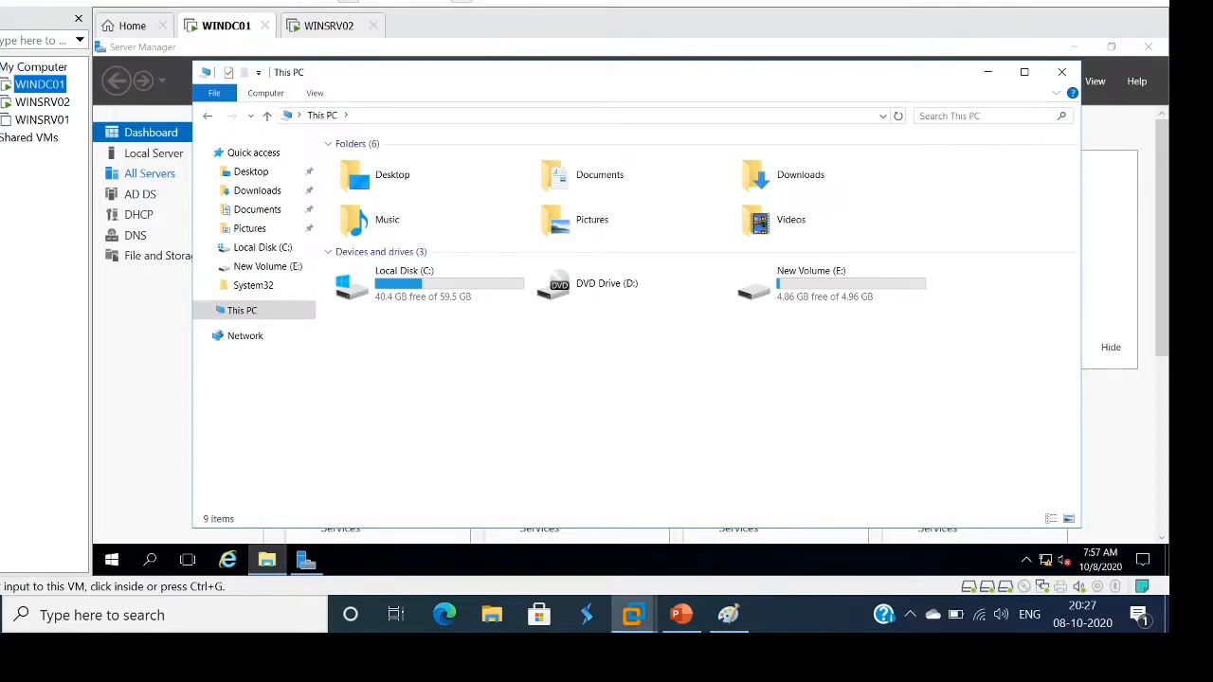
left_click(1062, 72)
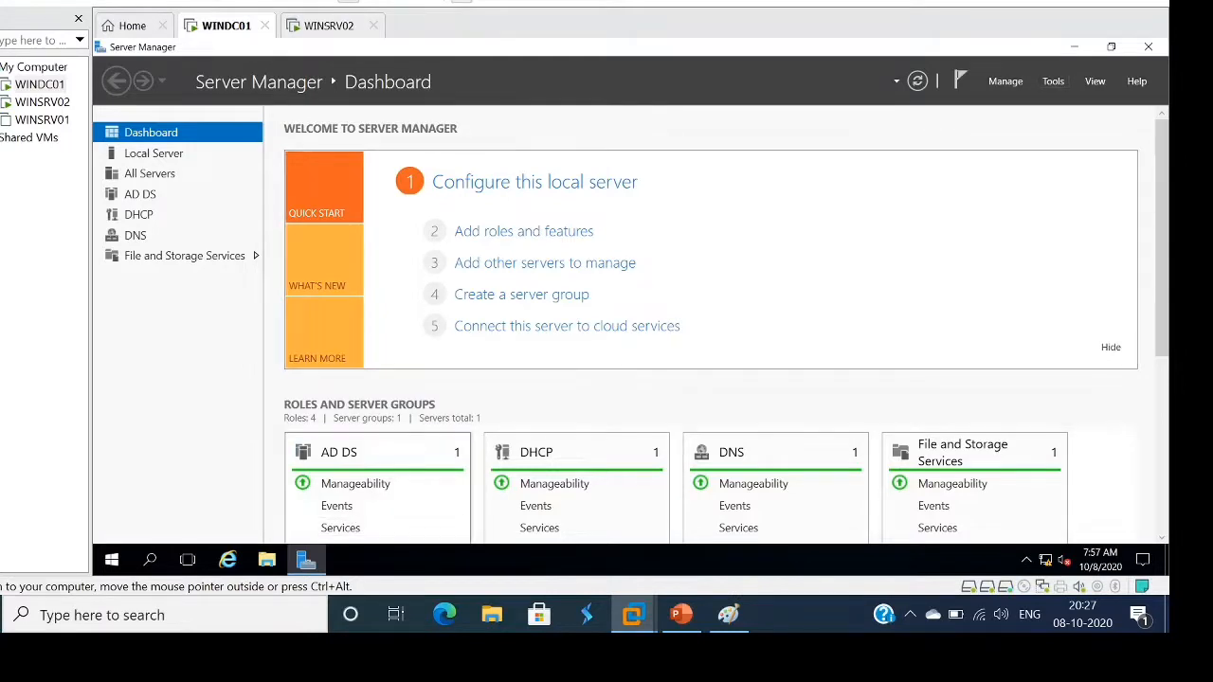
left_click(267, 560)
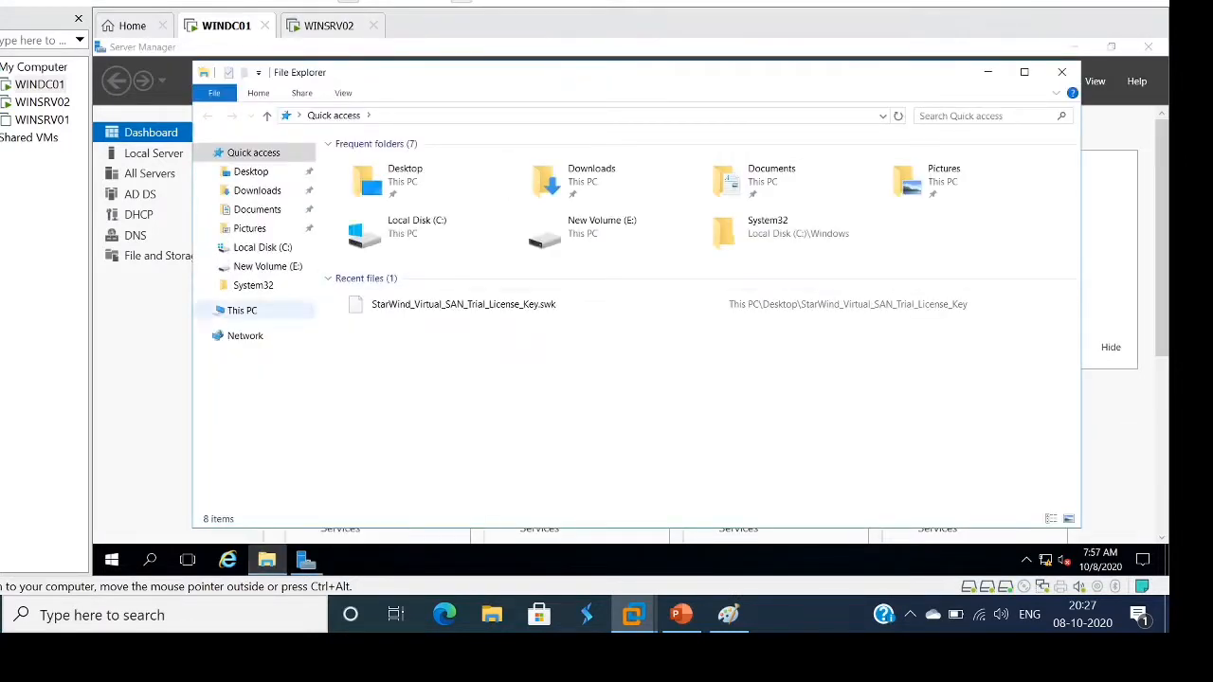
left_click(243, 311)
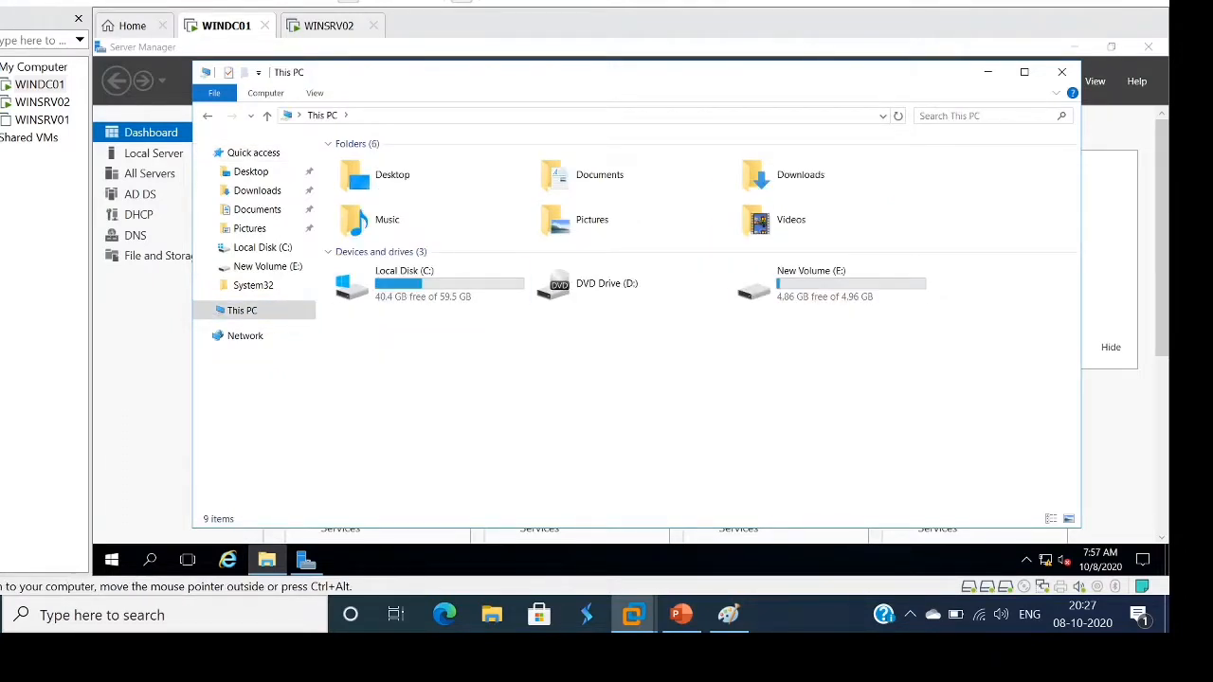
Make a new folder named UsersInfo at the root of Local Disk (C:)
double_click(426, 298)
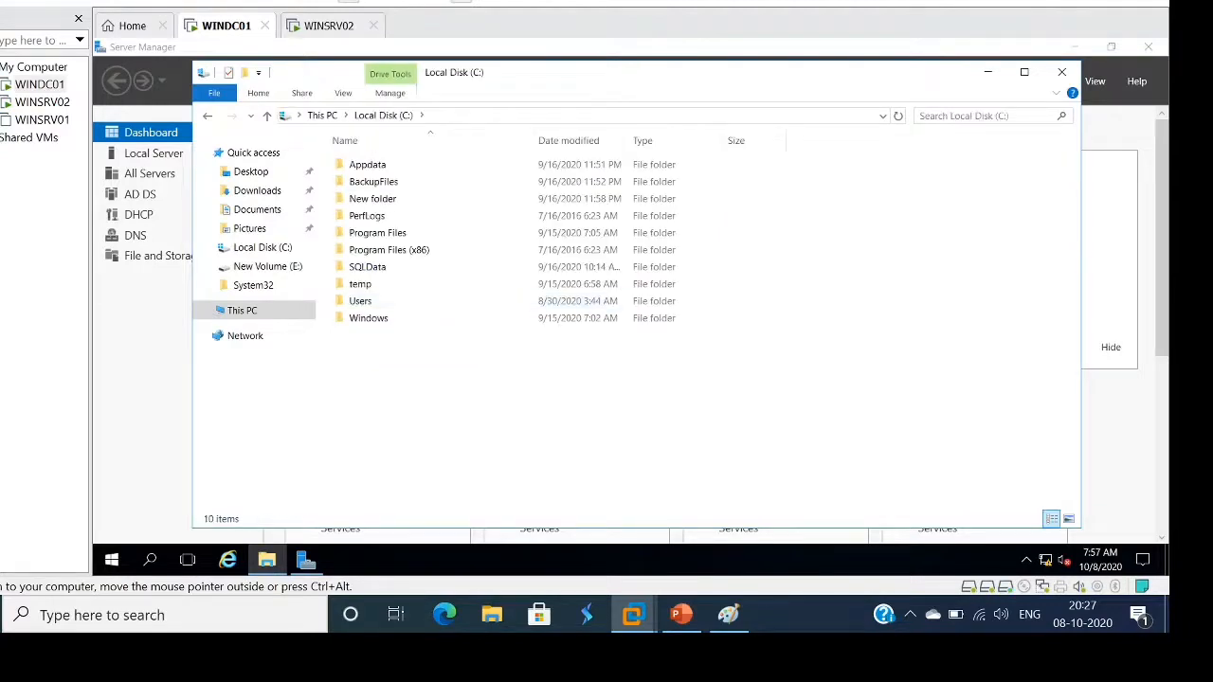
right_click(497, 225)
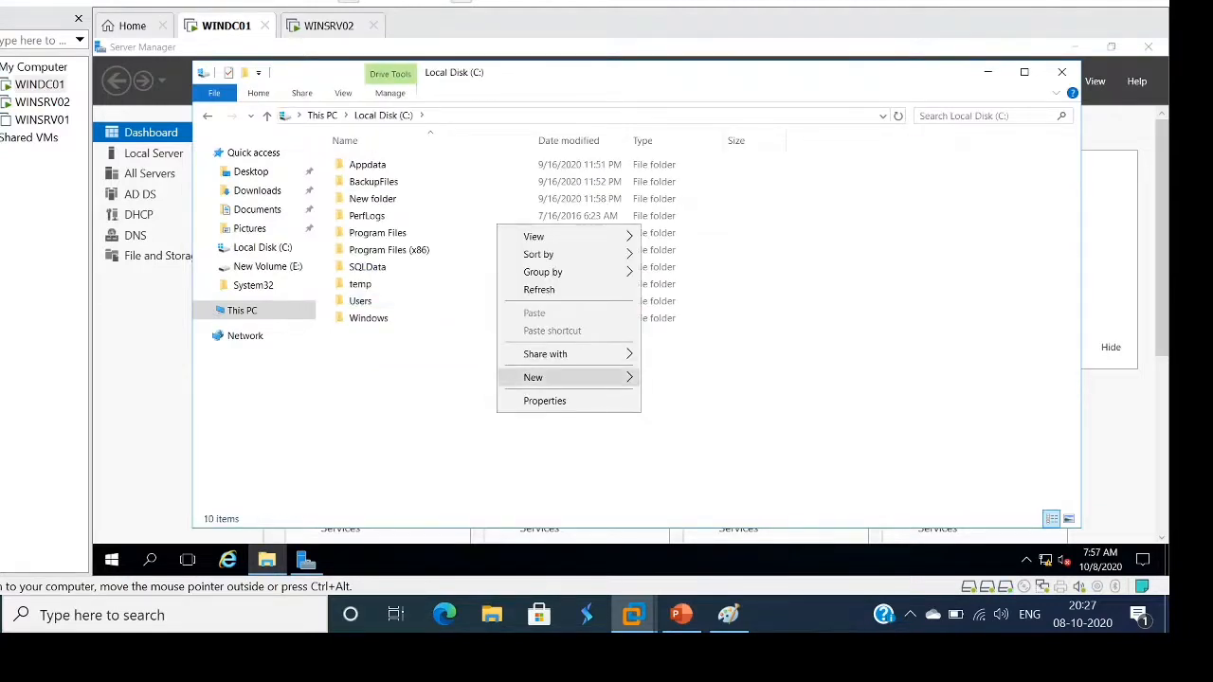
mouse_move(568, 377)
left_click(677, 379)
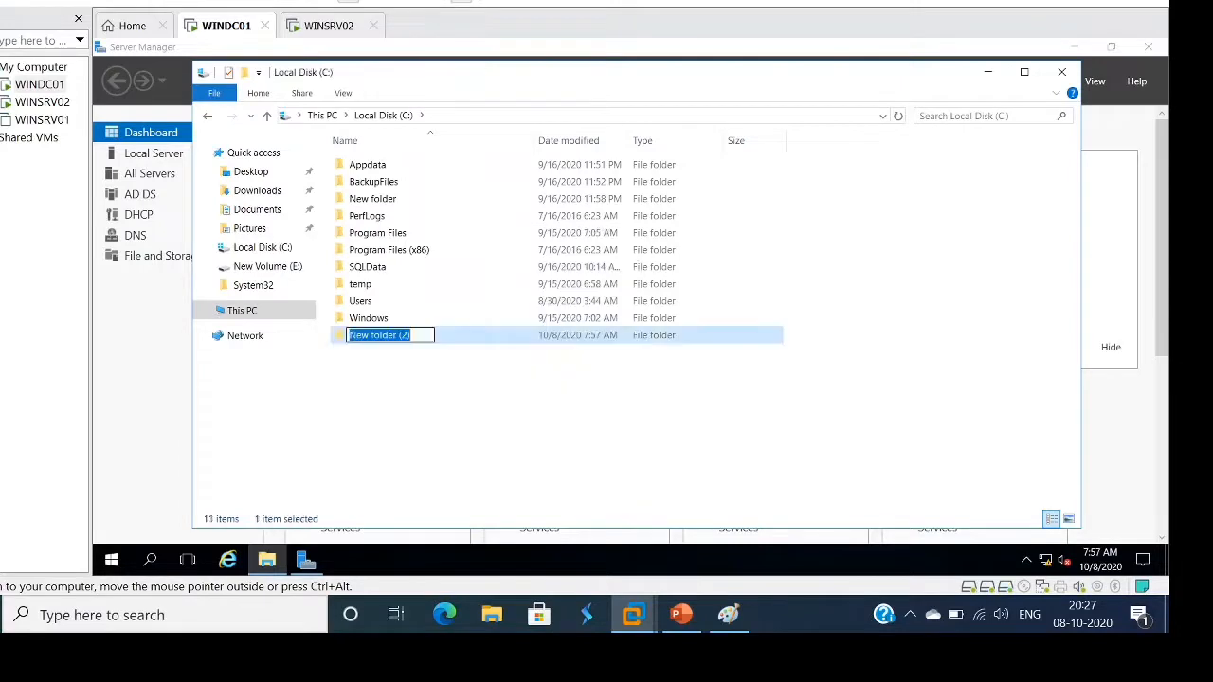
type("User")
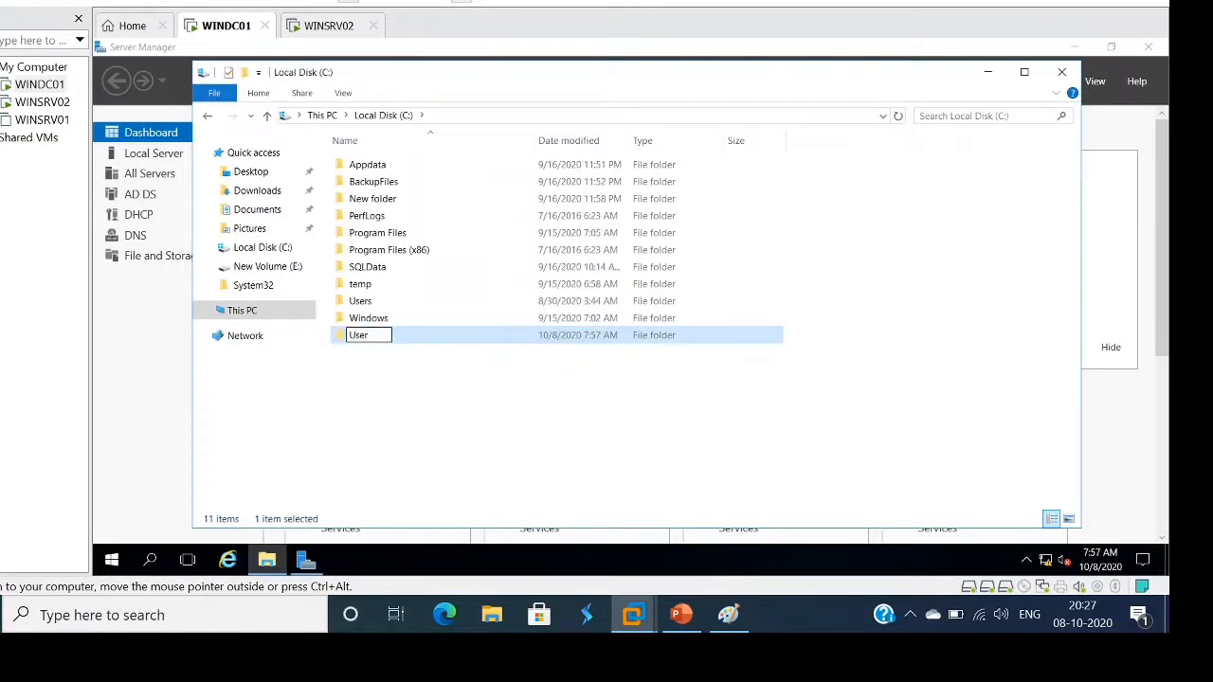
type("si")
type("fo")
left_click(689, 386)
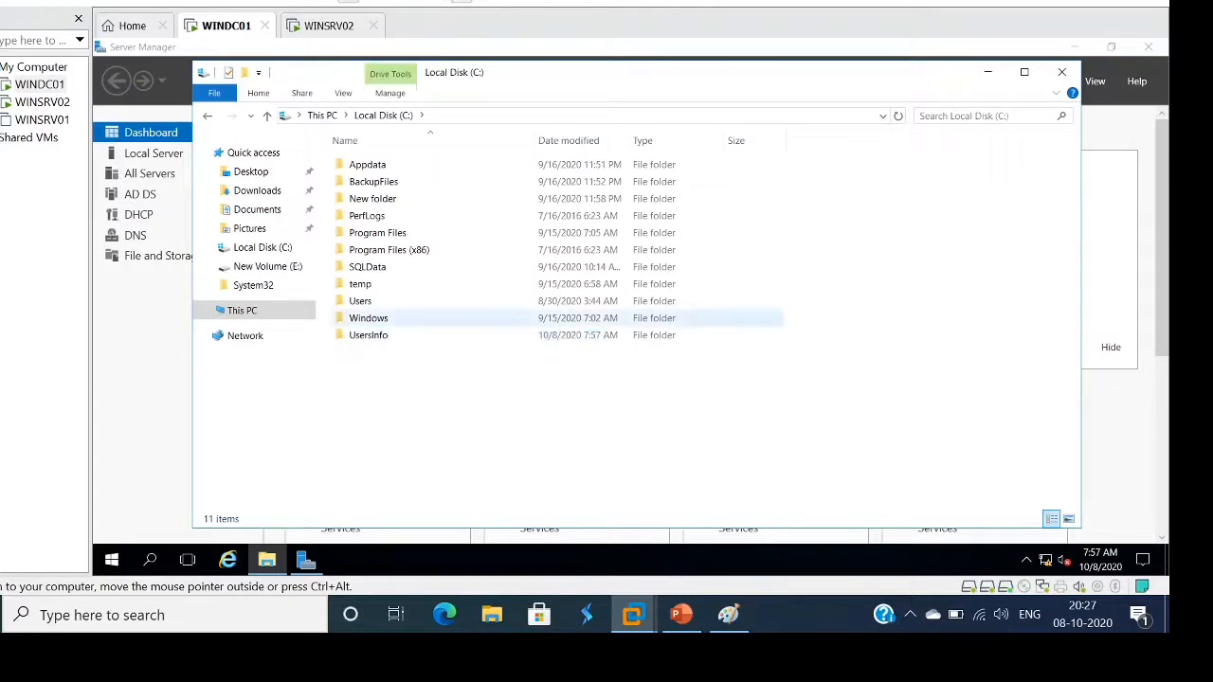
left_click(377, 335)
Turn on Advanced Sharing for the UsersInfo folder from its Sharing properties
right_click(377, 336)
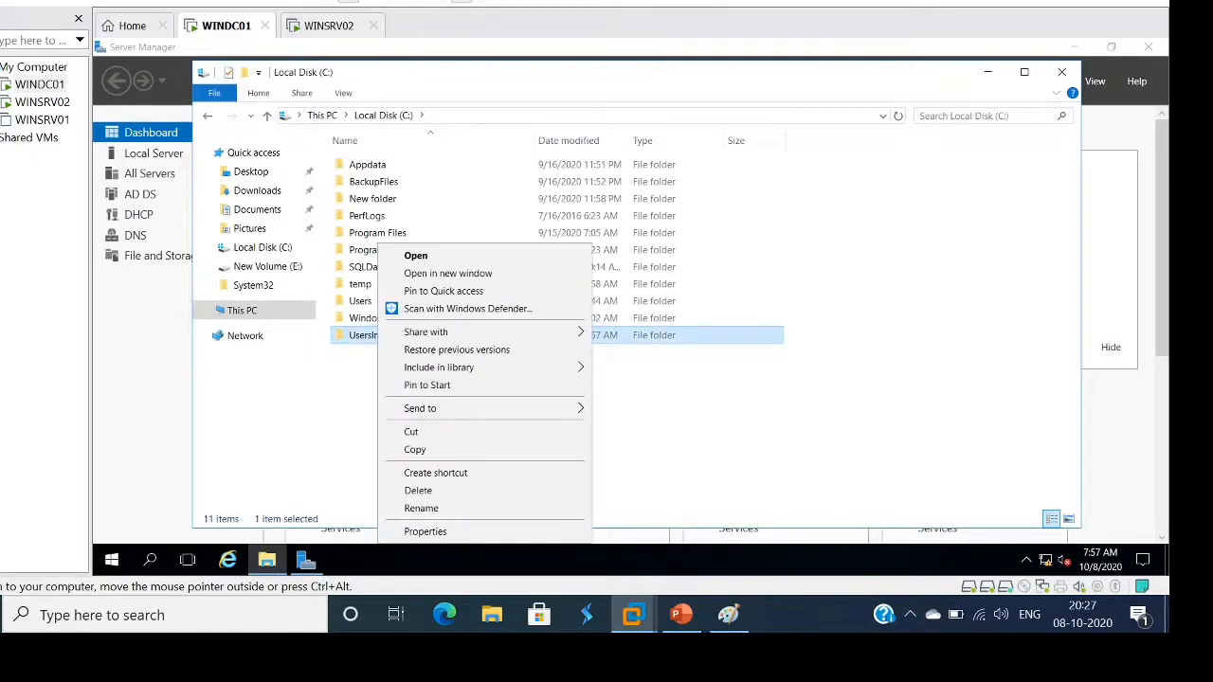
left_click(426, 530)
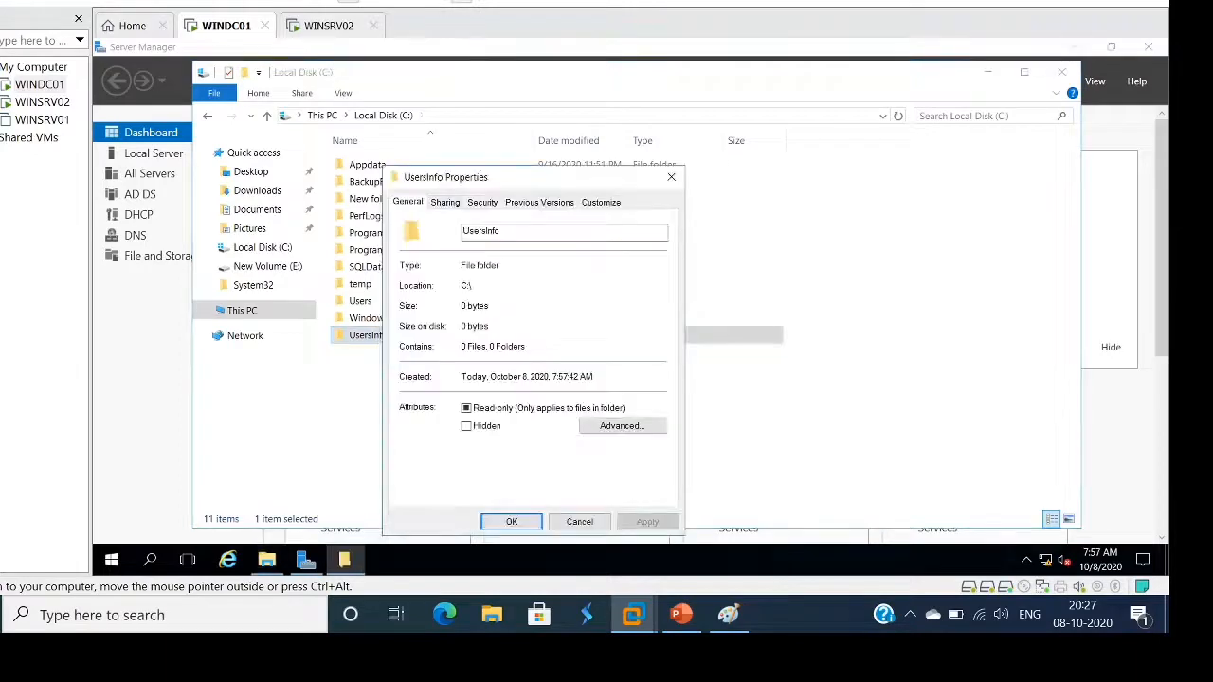
left_click(446, 201)
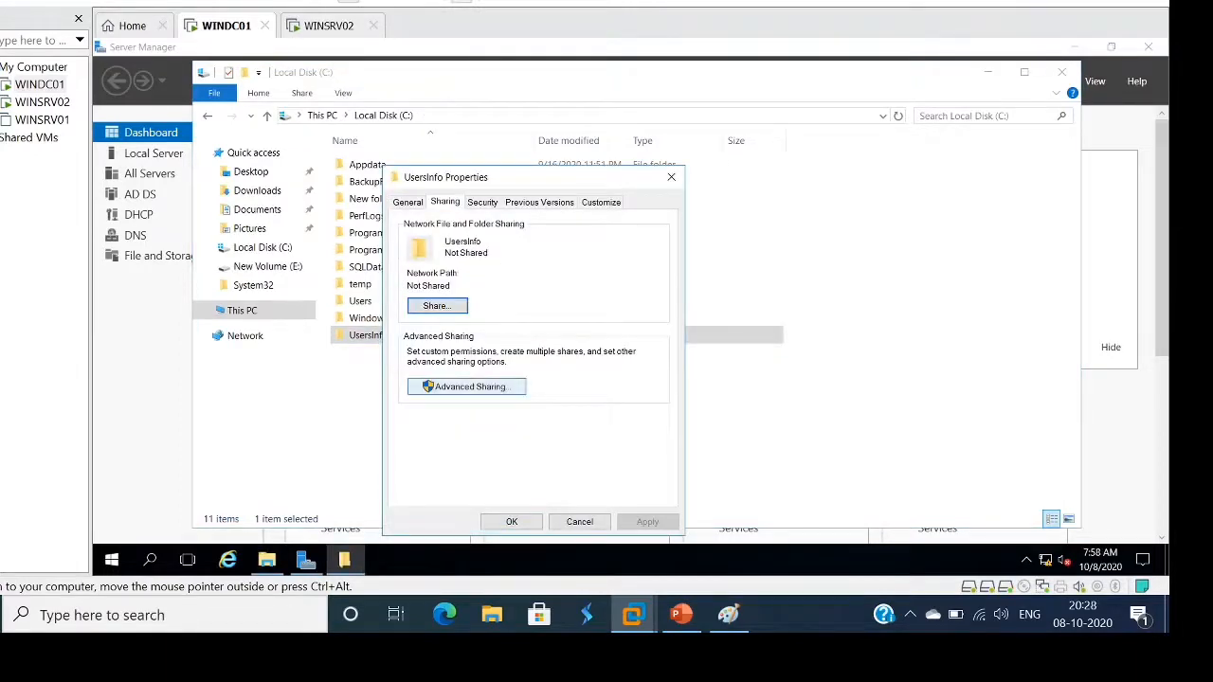
left_click(466, 386)
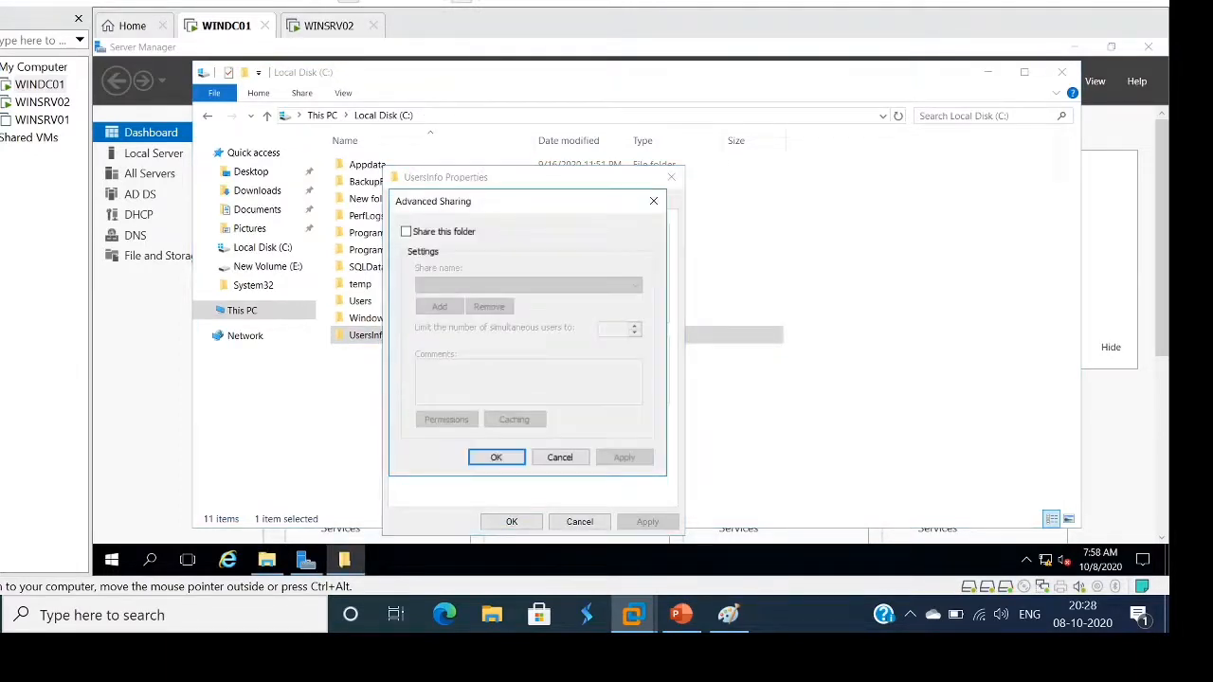
left_click(405, 231)
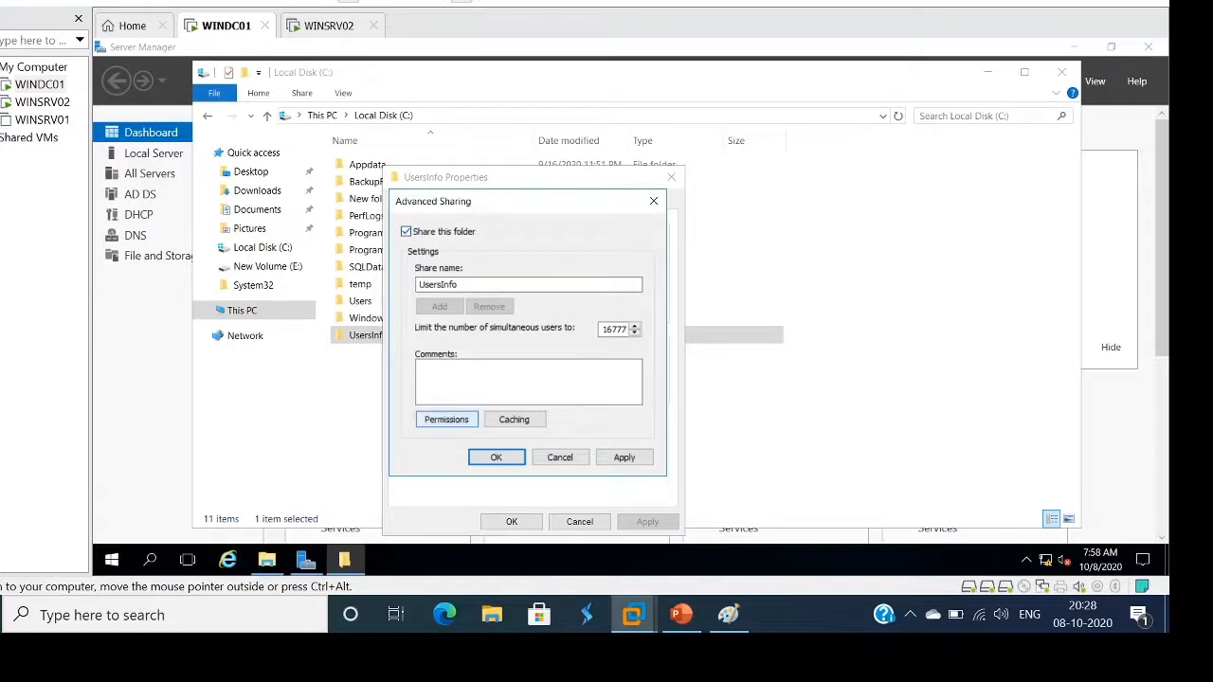
Allow Everyone Full Control and Change on the UsersInfo share, then close all dialogs
left_click(446, 419)
left_click(589, 384)
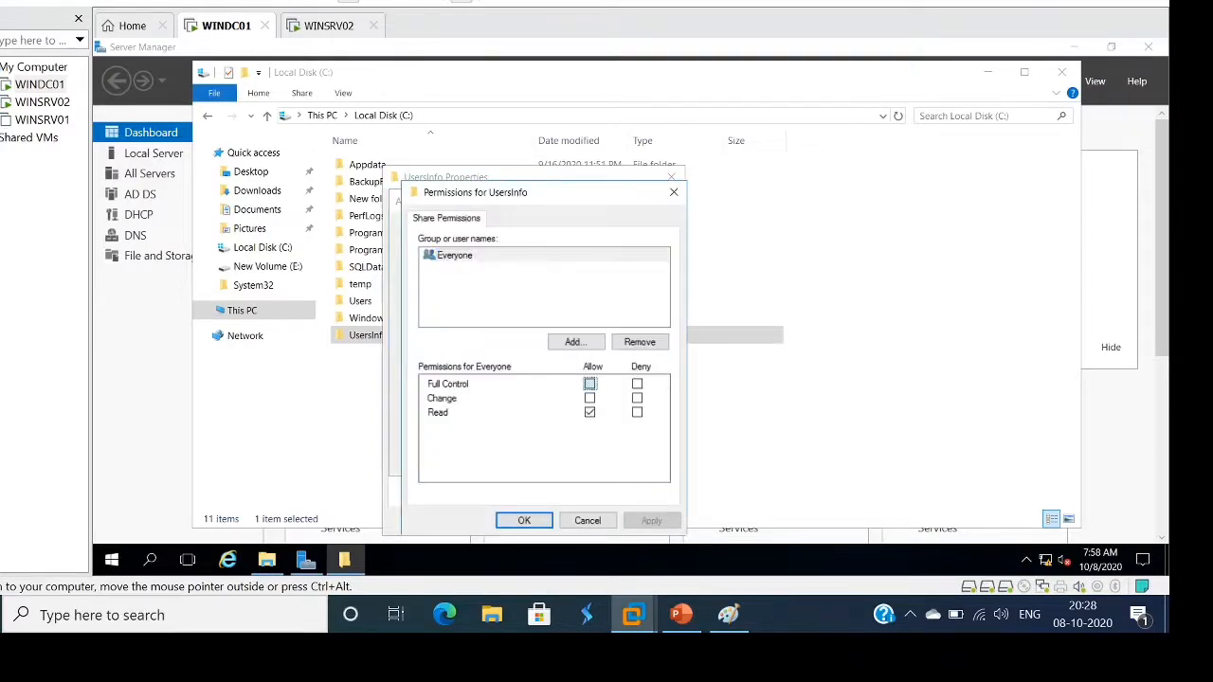
left_click(589, 384)
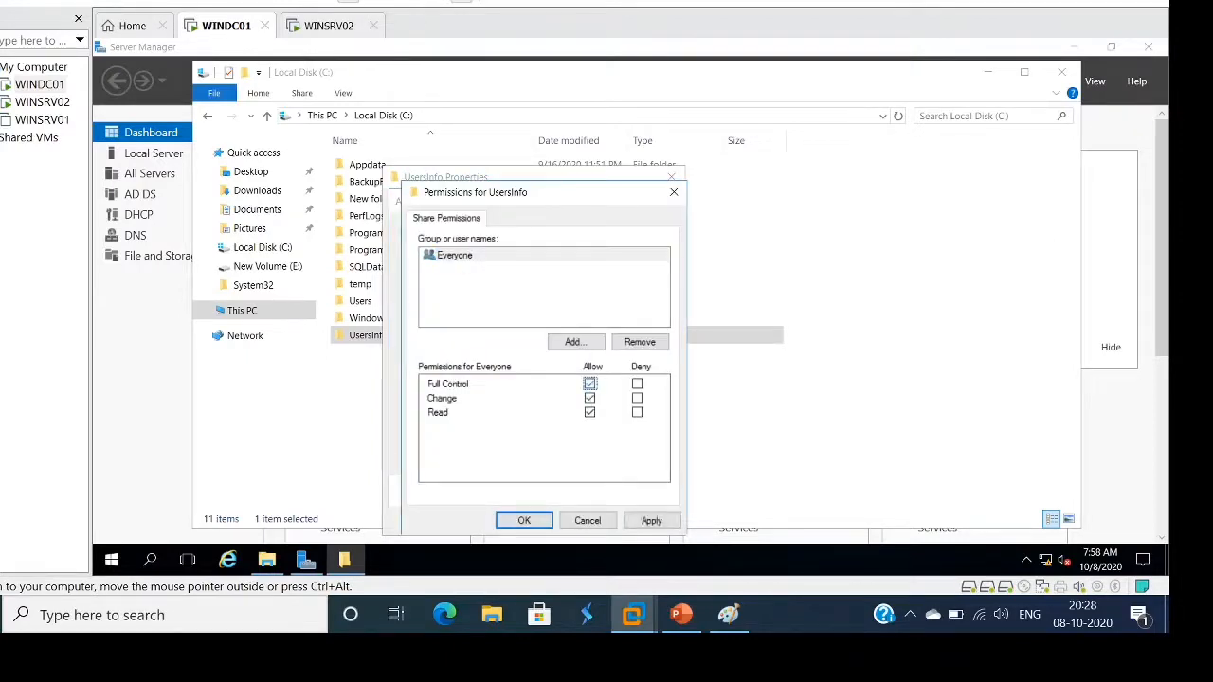
left_click(651, 520)
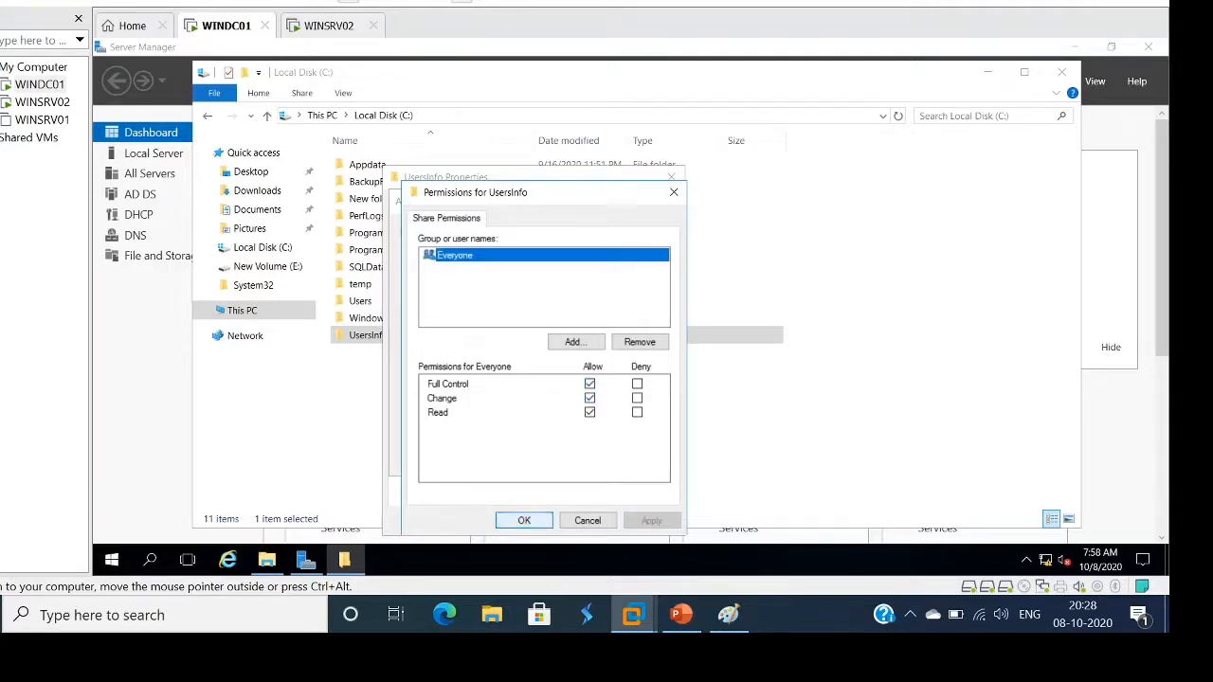
left_click(524, 520)
left_click(495, 457)
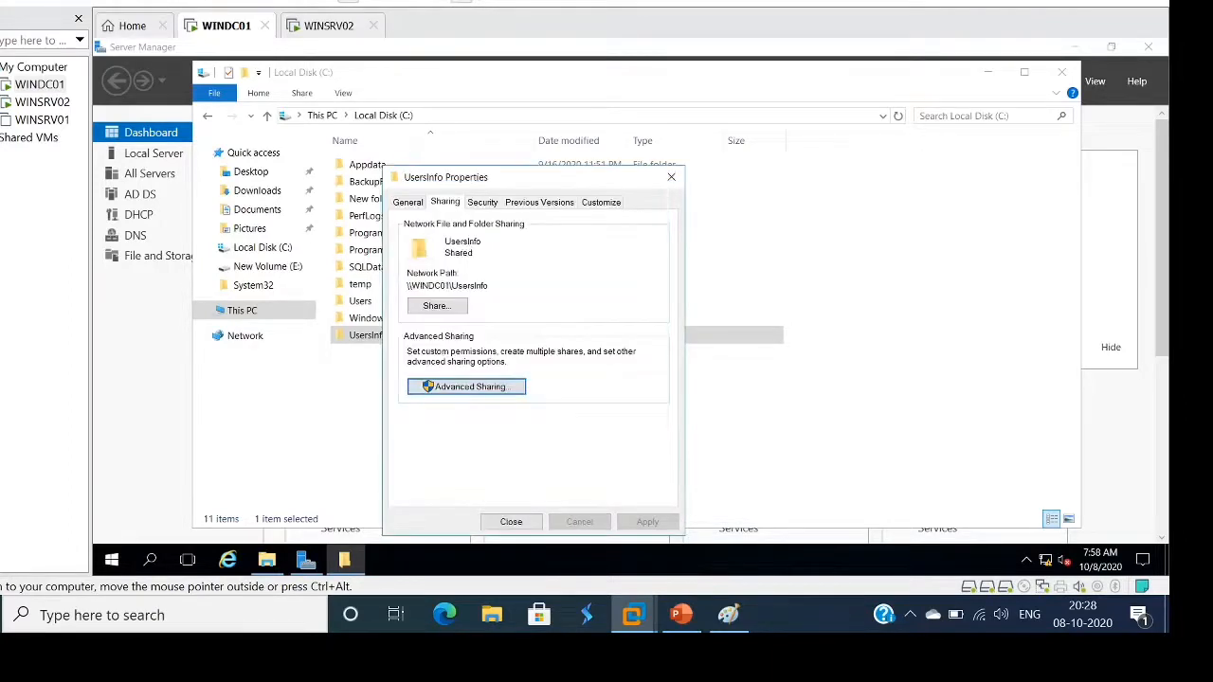
left_click(511, 521)
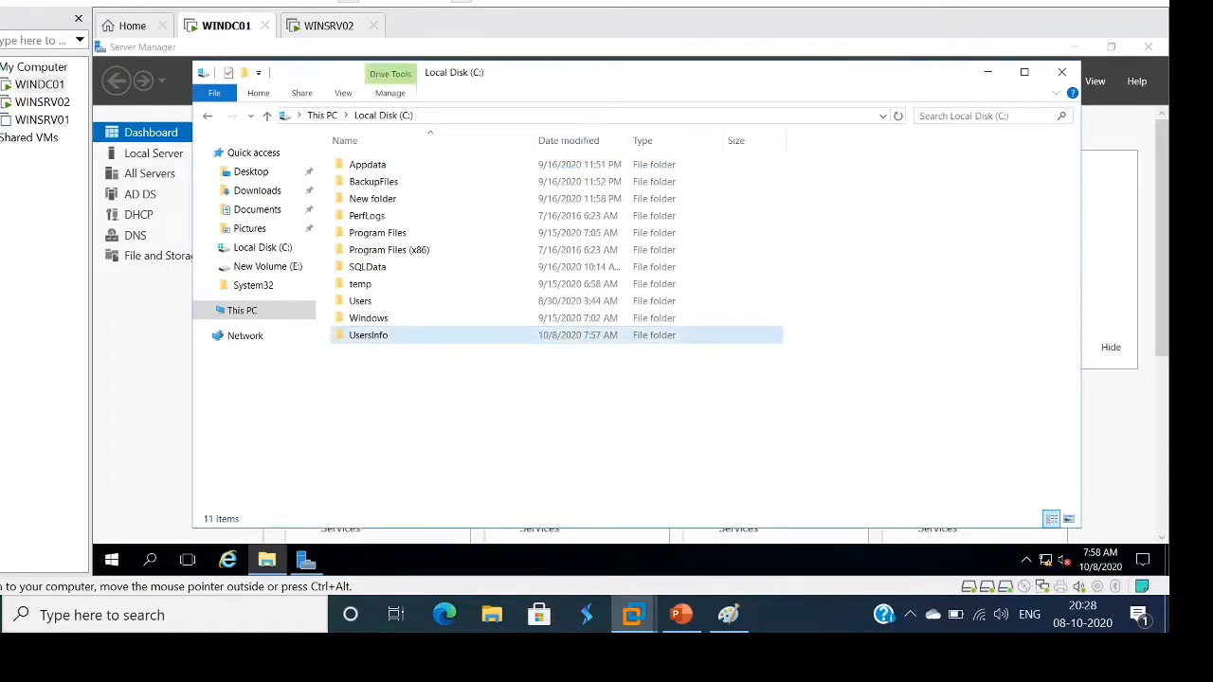
Check the \\WINDC01\UsersInfo network path on the folder's Sharing tab
right_click(392, 335)
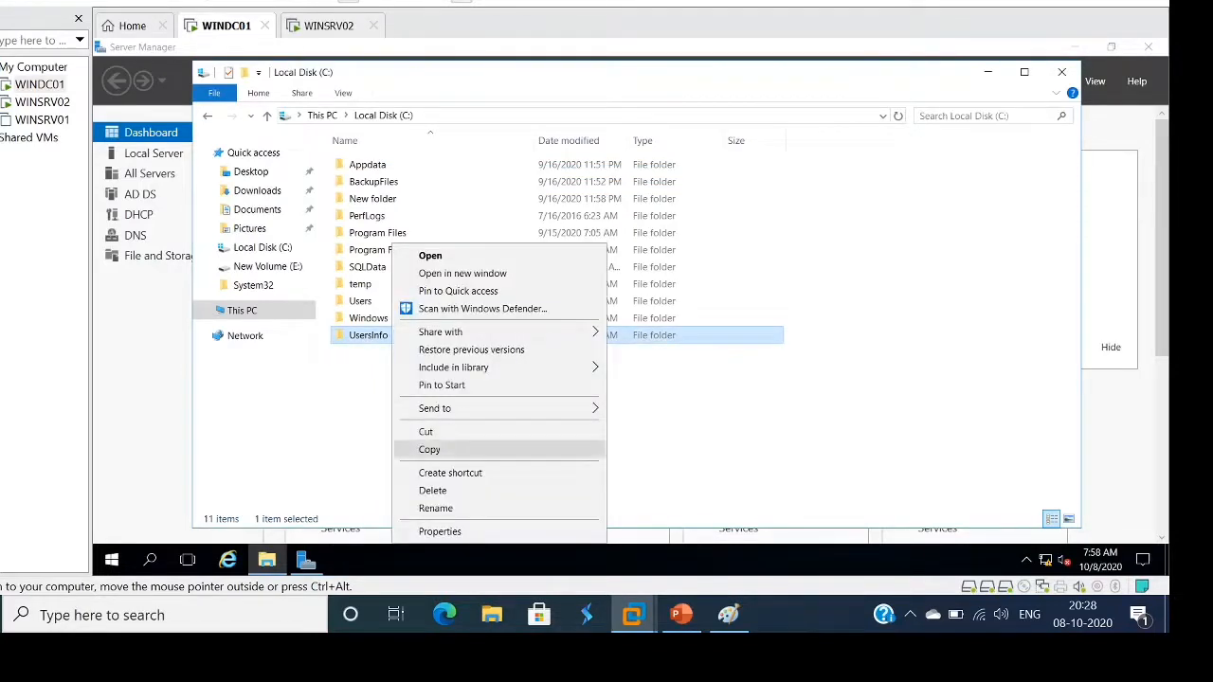
left_click(446, 530)
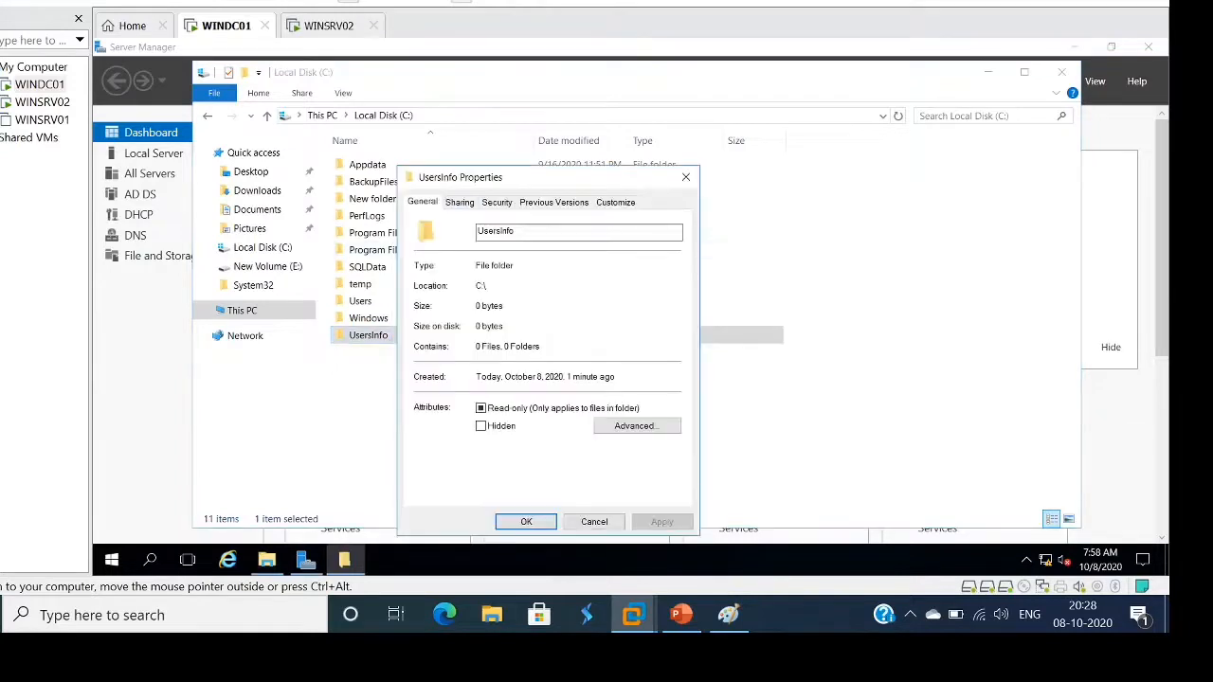
left_click(459, 202)
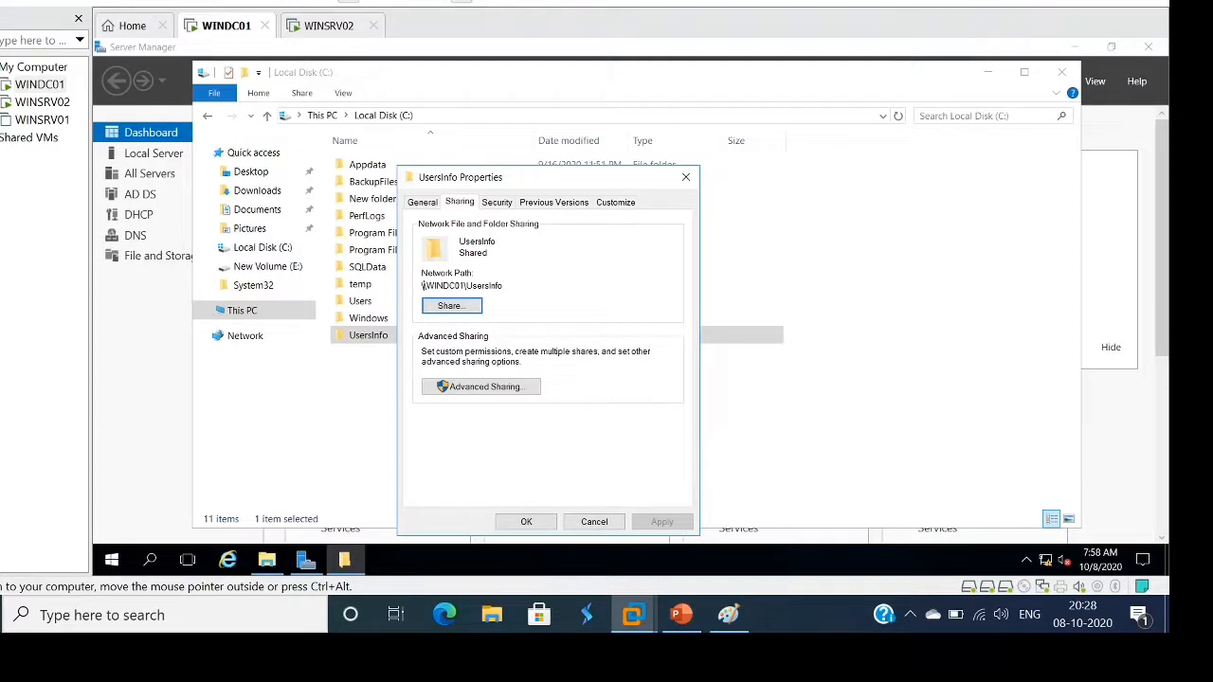
left_click_drag(422, 285, 503, 285)
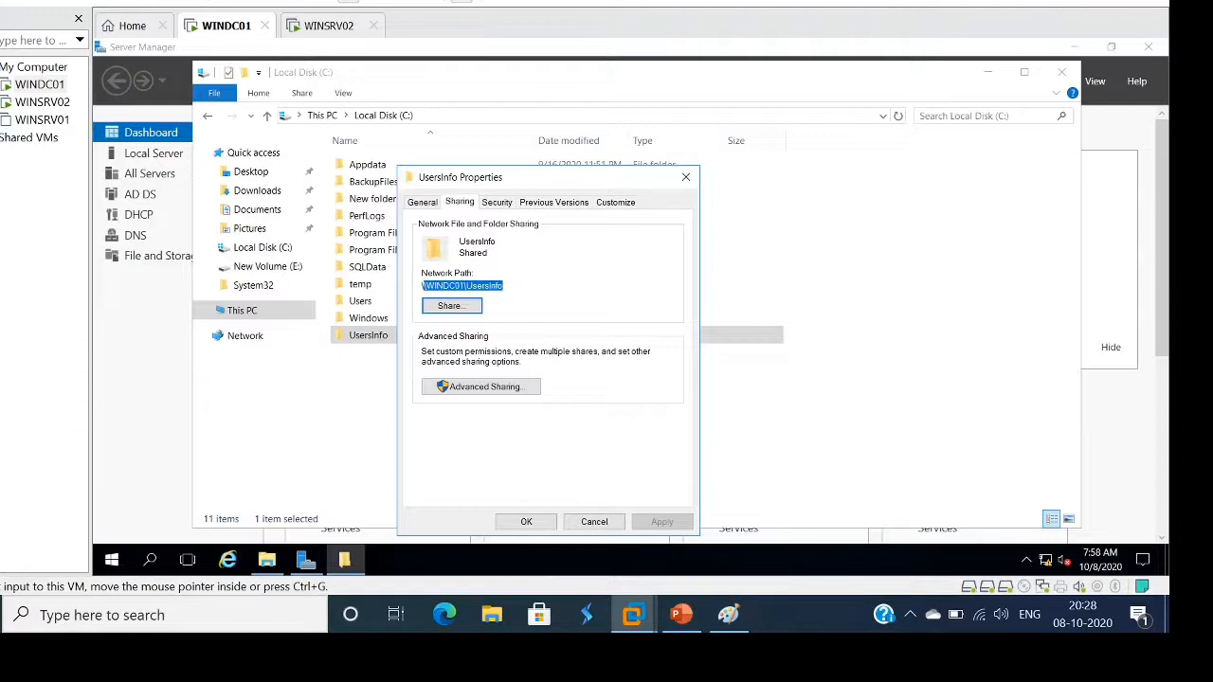
Close the properties and Explorer windows and launch Group Policy Management from Server Manager Tools
left_click(685, 178)
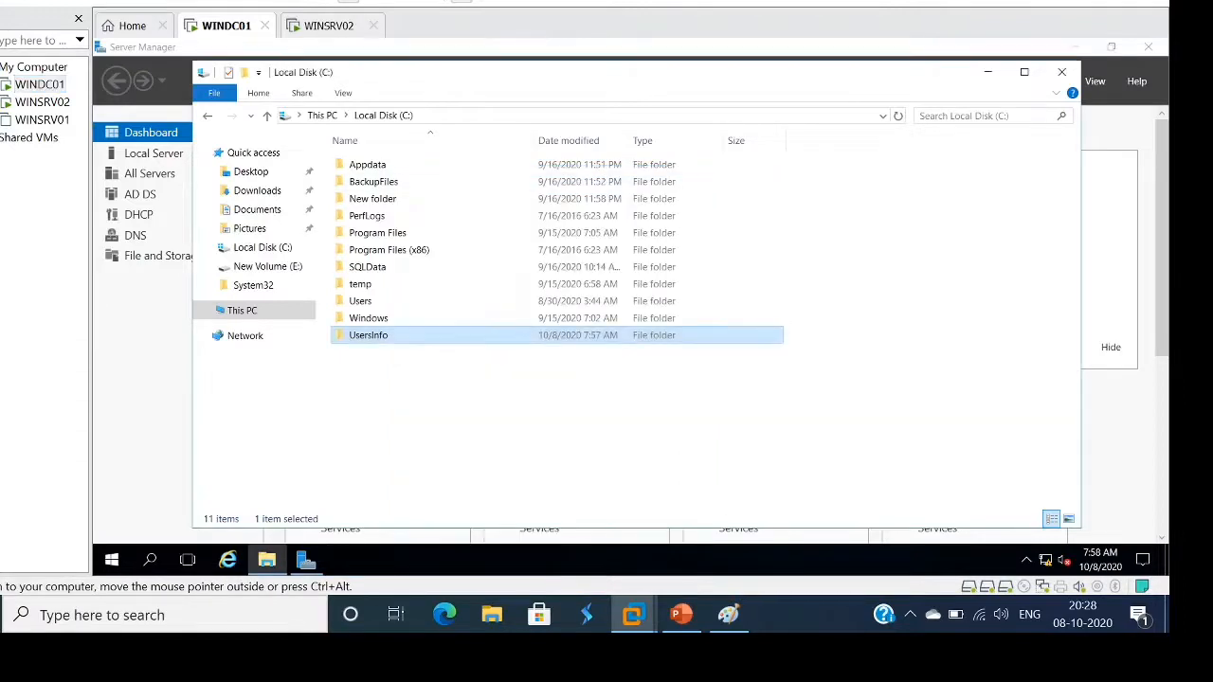
left_click(1061, 72)
left_click(1053, 80)
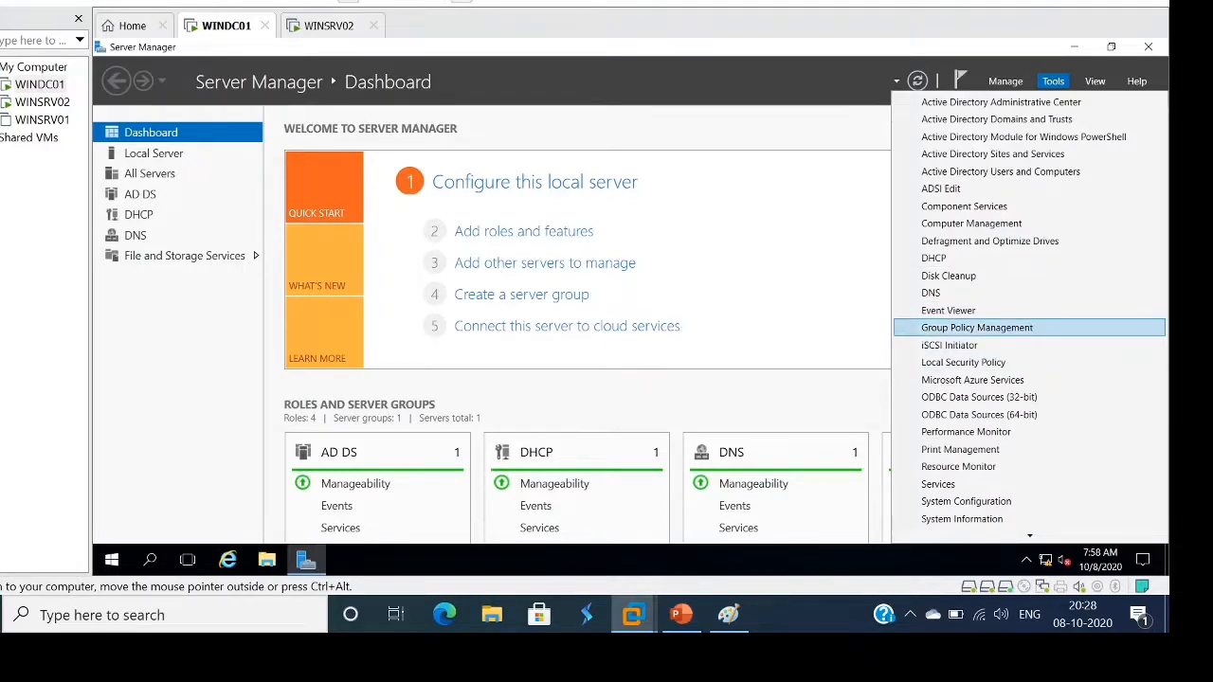
left_click(977, 327)
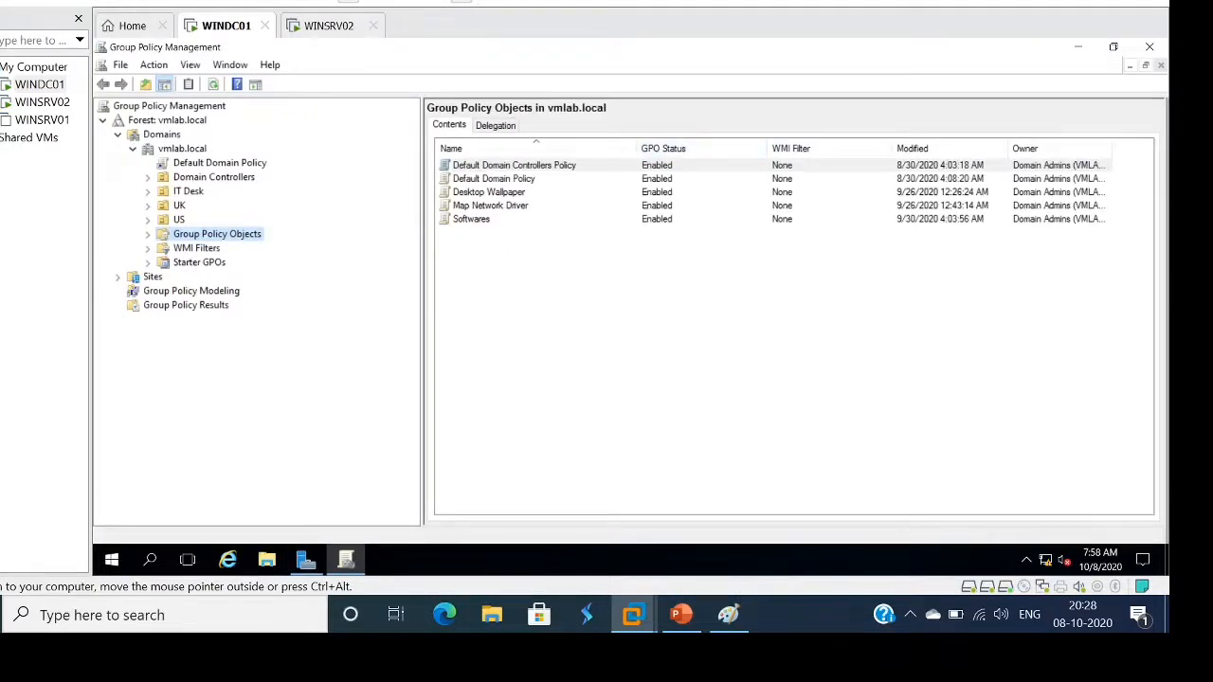
Collapse and re-expand vmlab.local, then expand Group Policy Objects to list the five GPOs
left_click(132, 148)
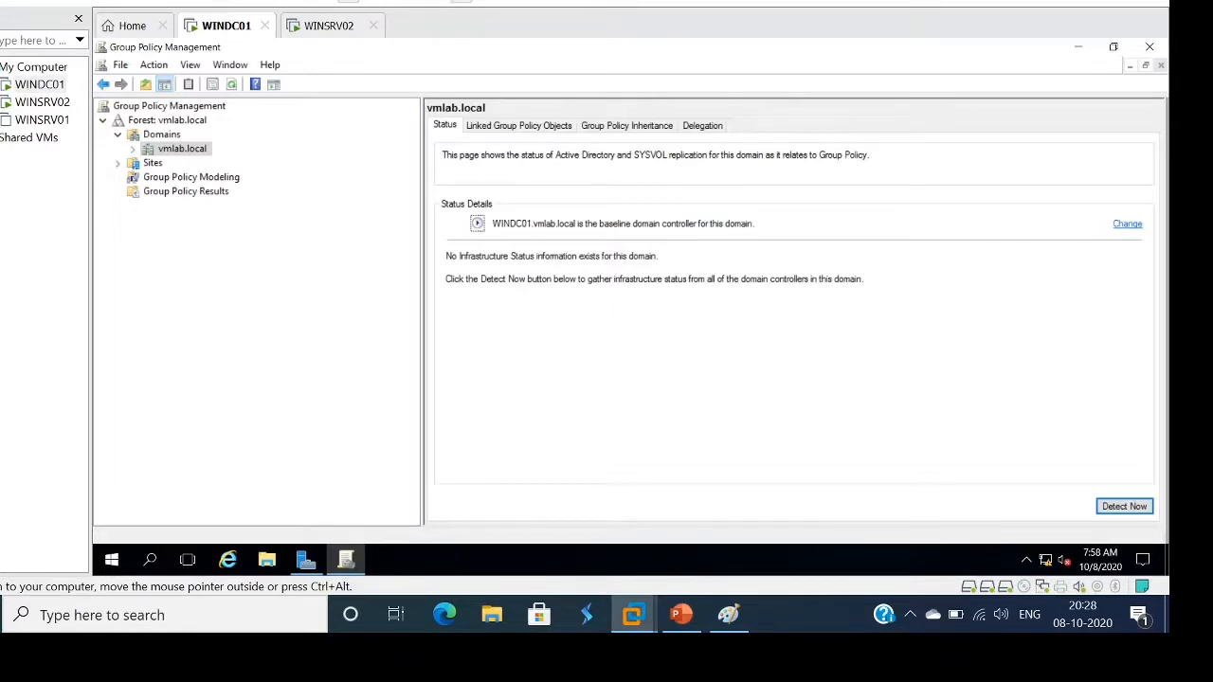
left_click(132, 149)
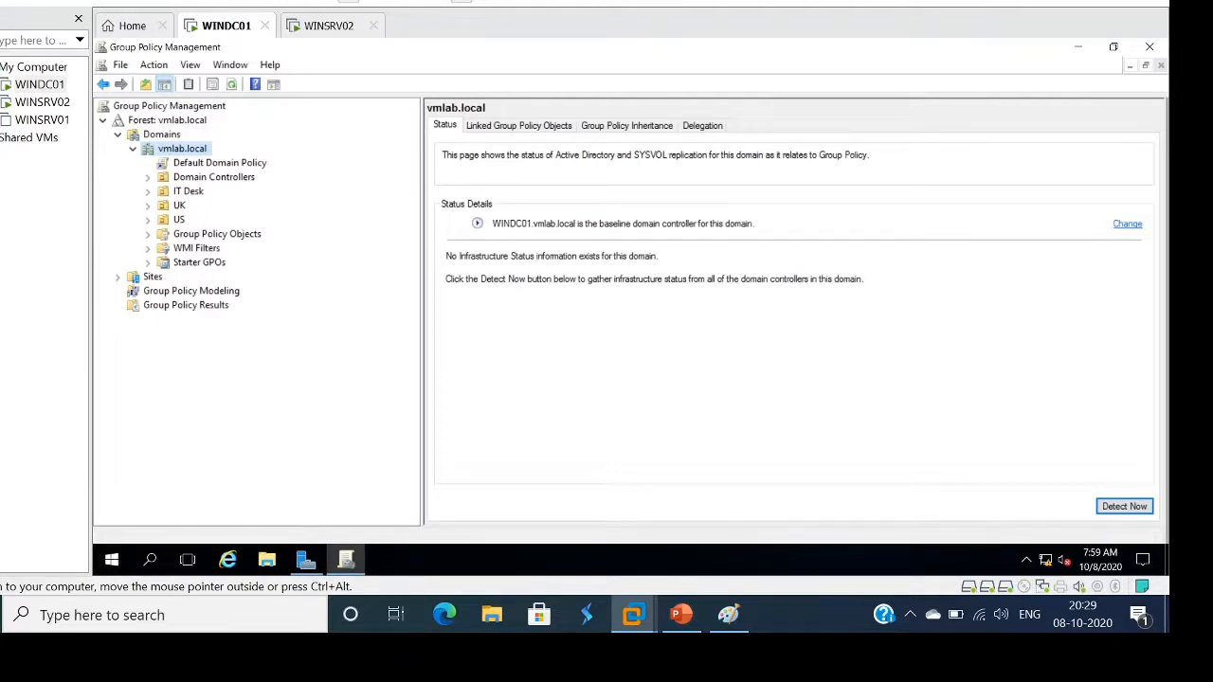
left_click(148, 234)
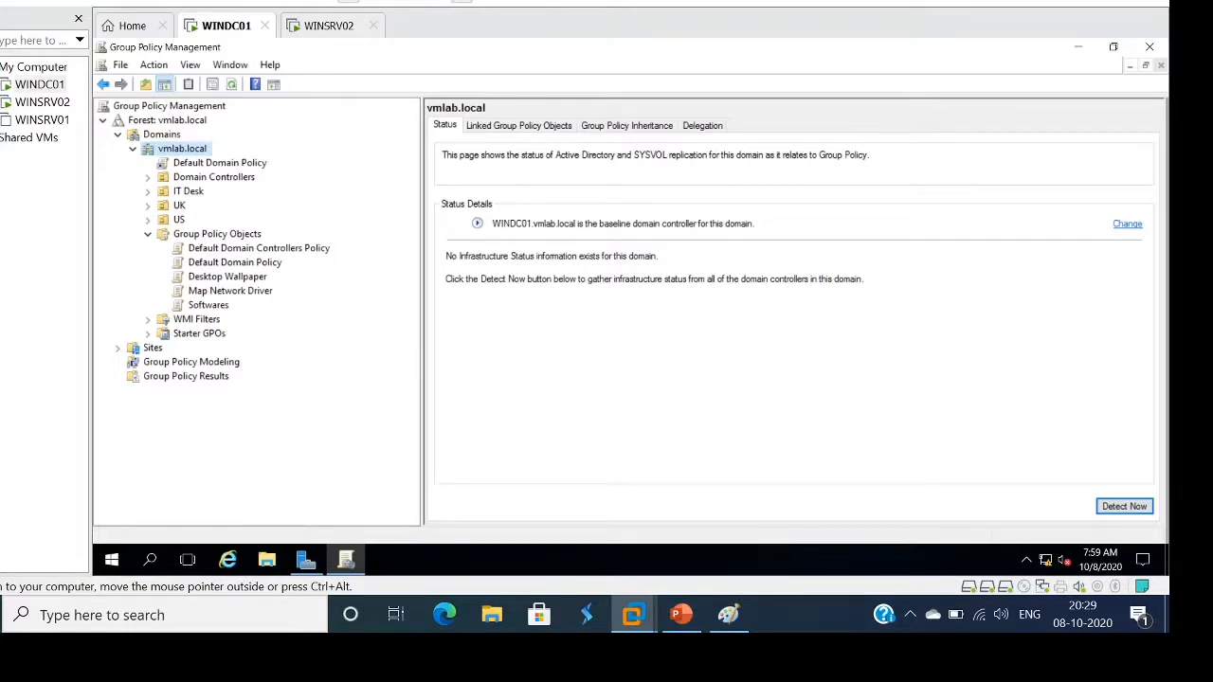
left_click(217, 234)
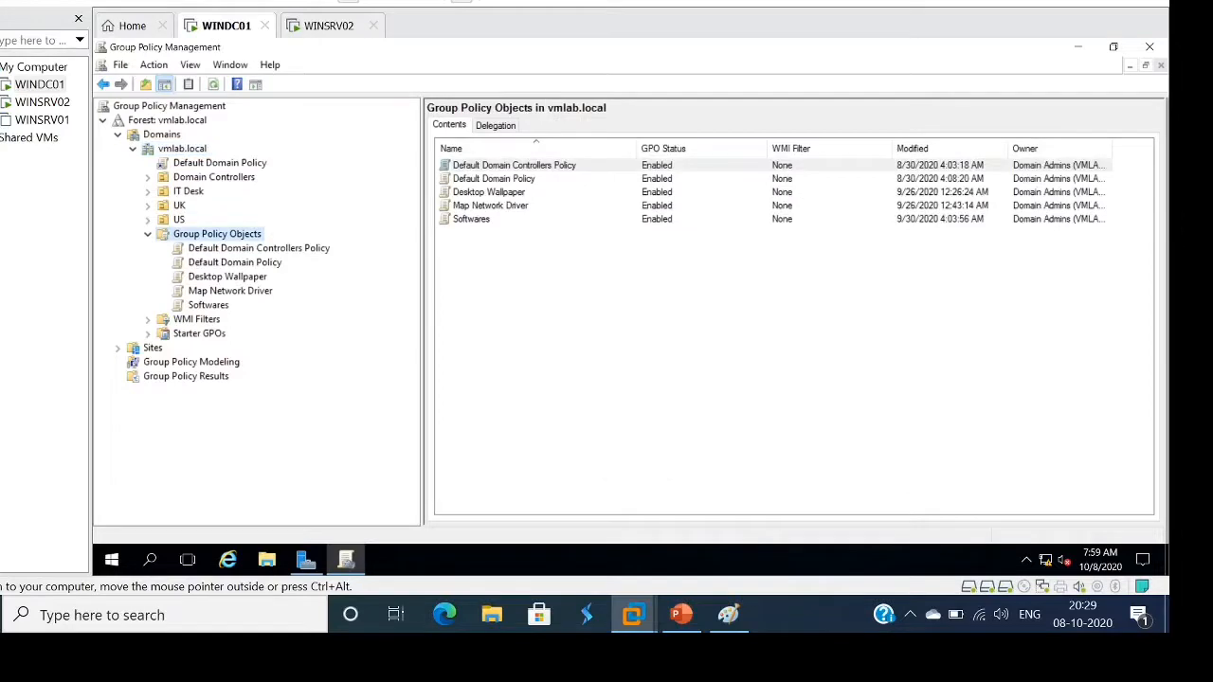
Create a new GPO named 'Folder Redirection' under Group Policy Objects
right_click(217, 234)
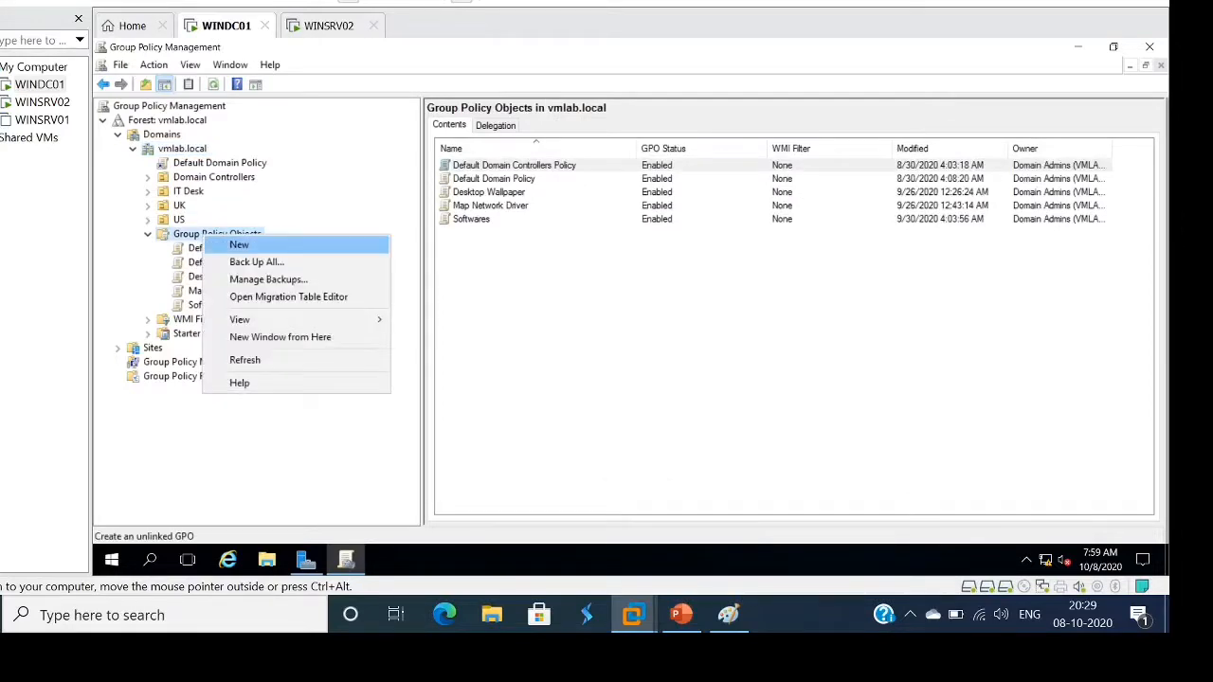
left_click(239, 245)
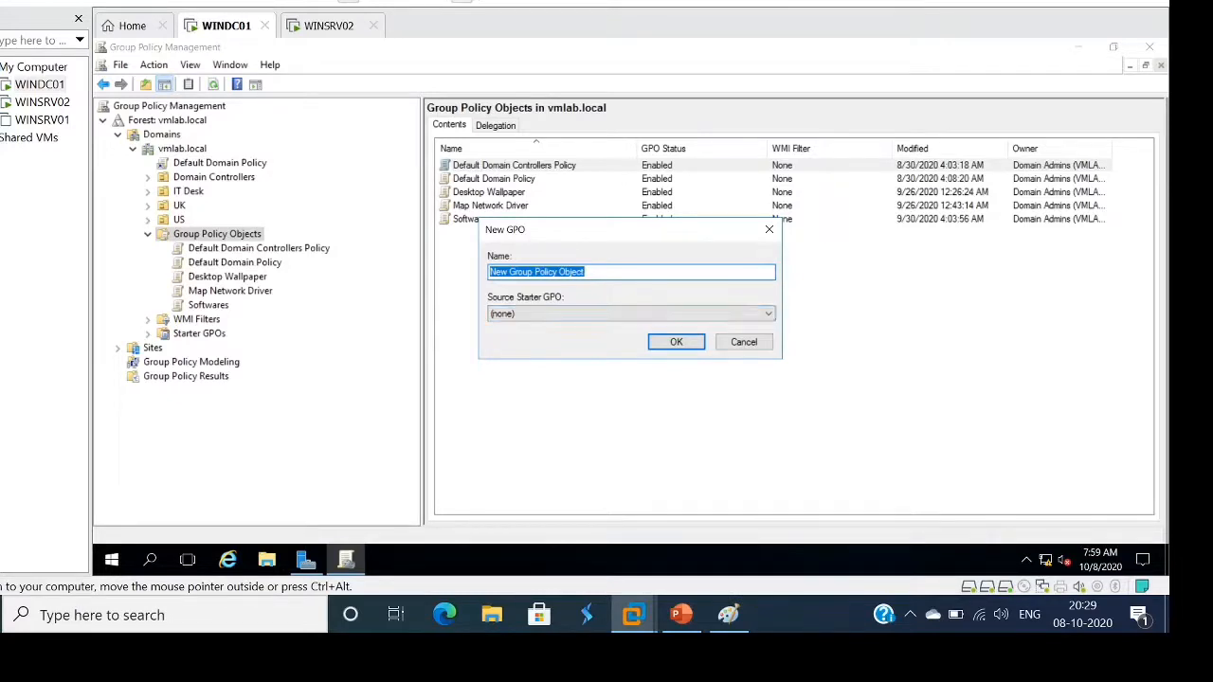
type("Fold")
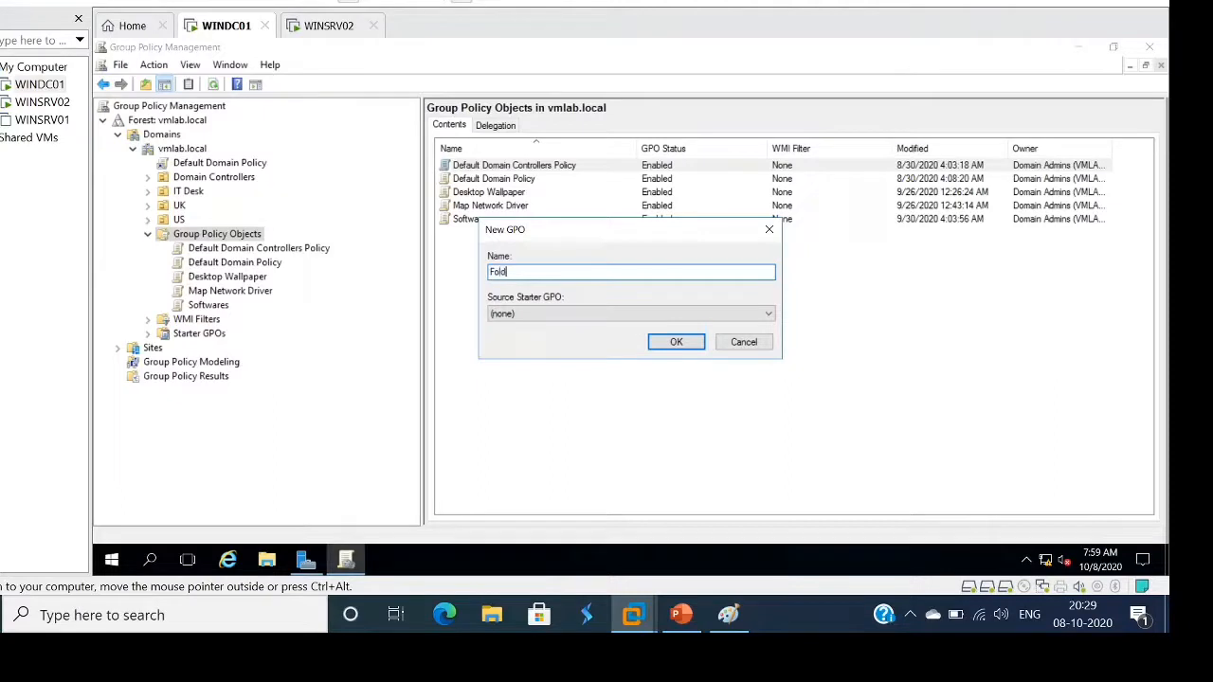
type("er Redirection")
key("Return")
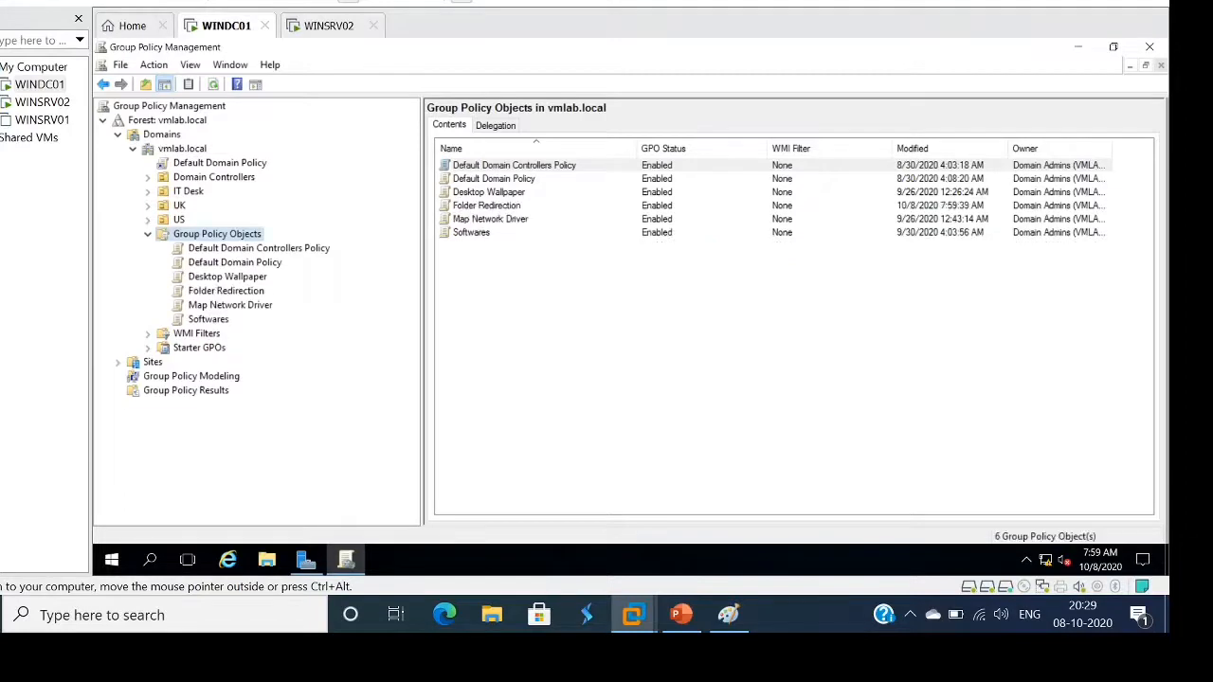
Open the Folder Redirection GPO in a maximized Group Policy Management Editor
left_click(226, 291)
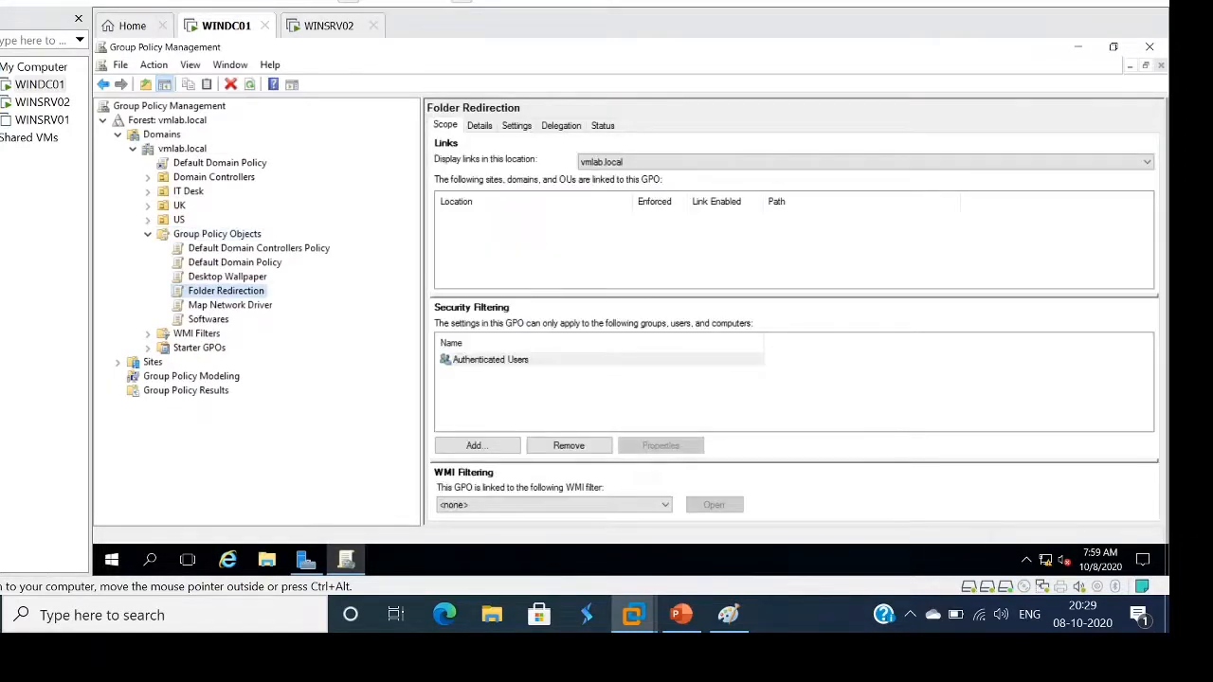
right_click(225, 291)
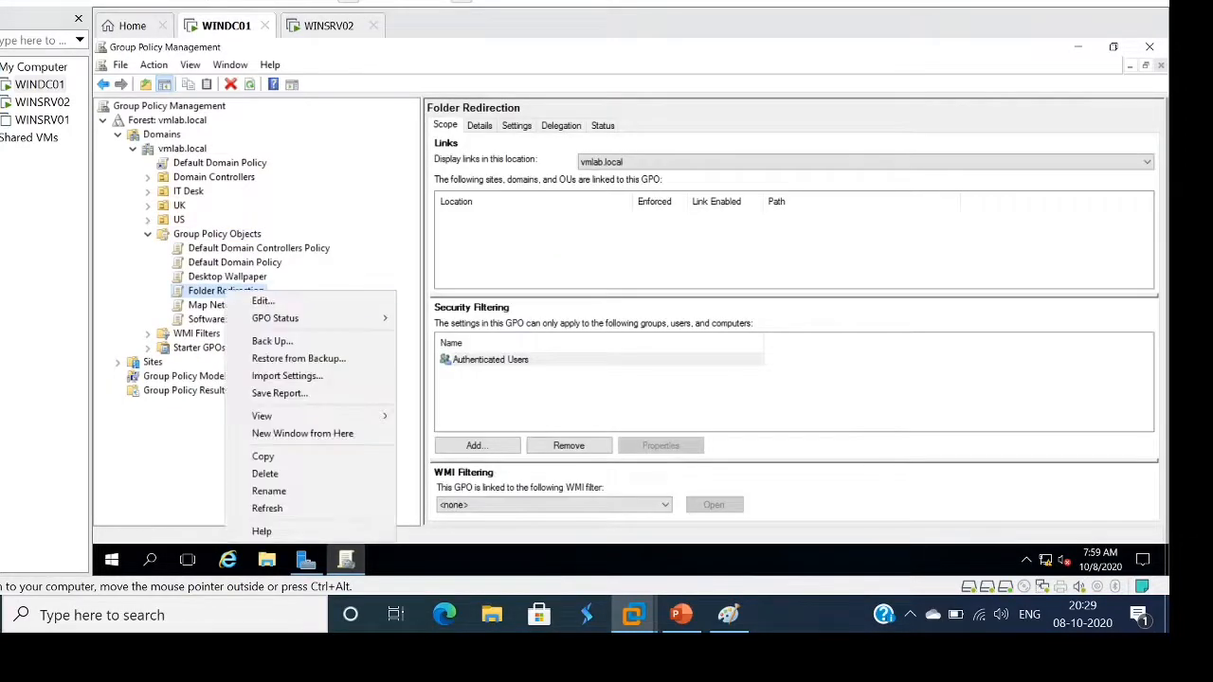
left_click(263, 301)
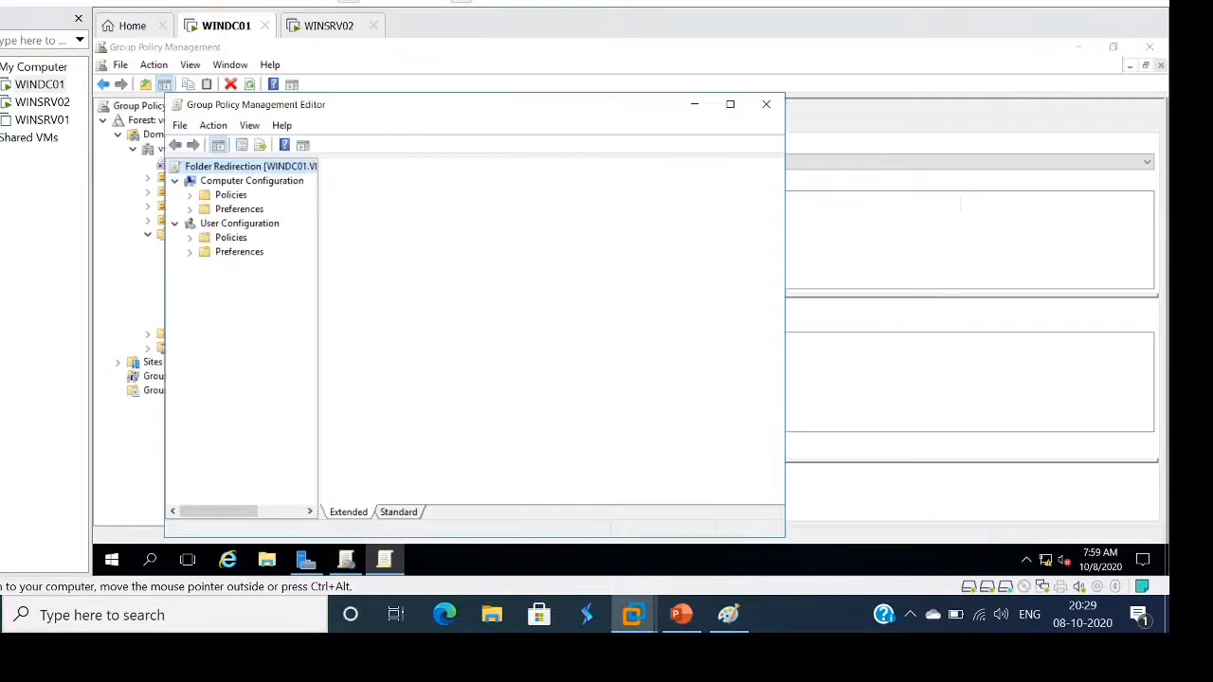
left_click(730, 103)
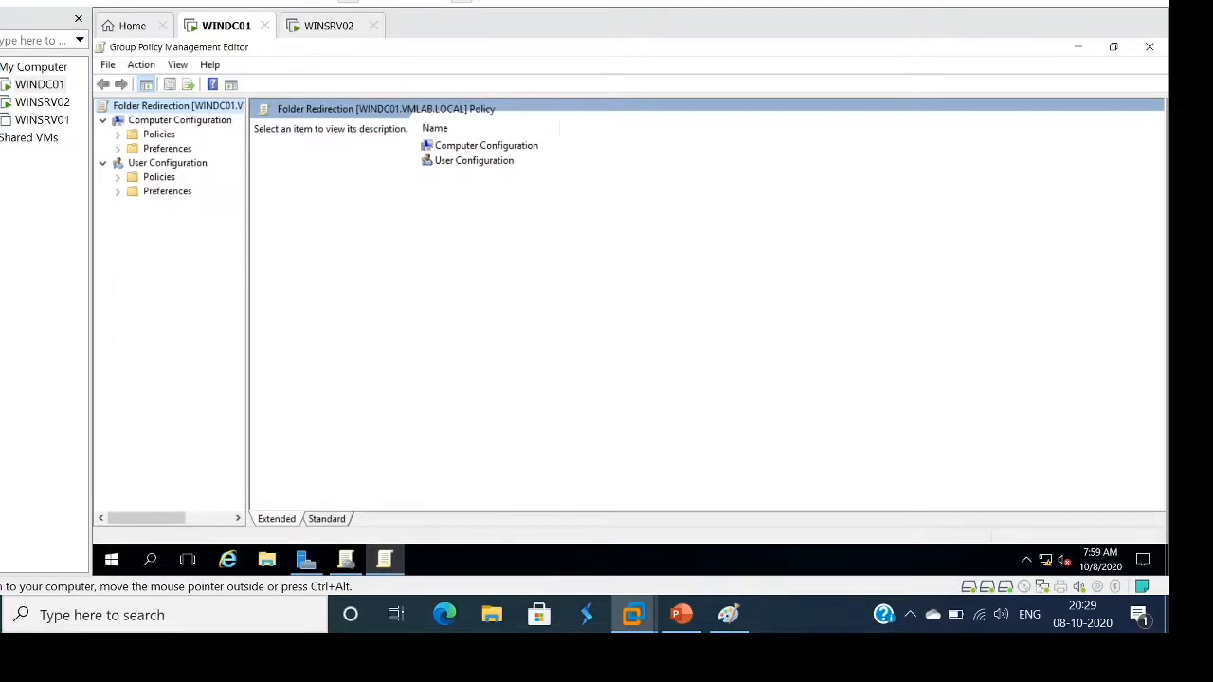
Navigate User Configuration > Policies > Windows Settings > Folder Redirection and select Documents
left_click(118, 178)
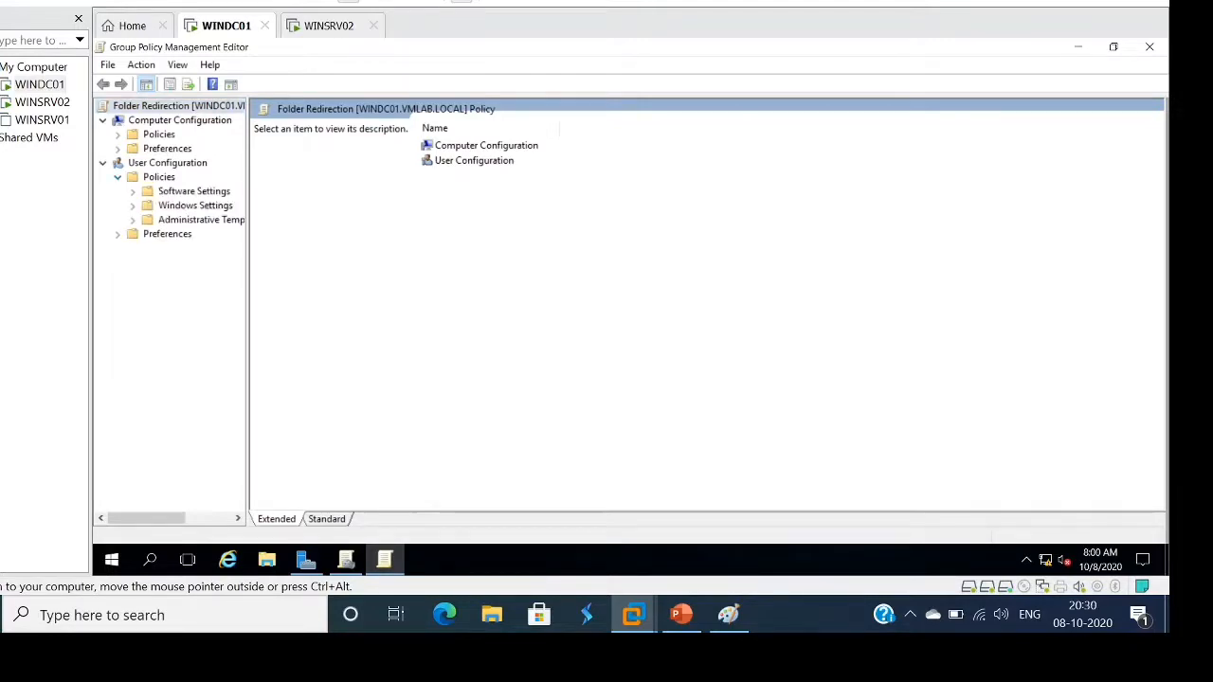
left_click(132, 206)
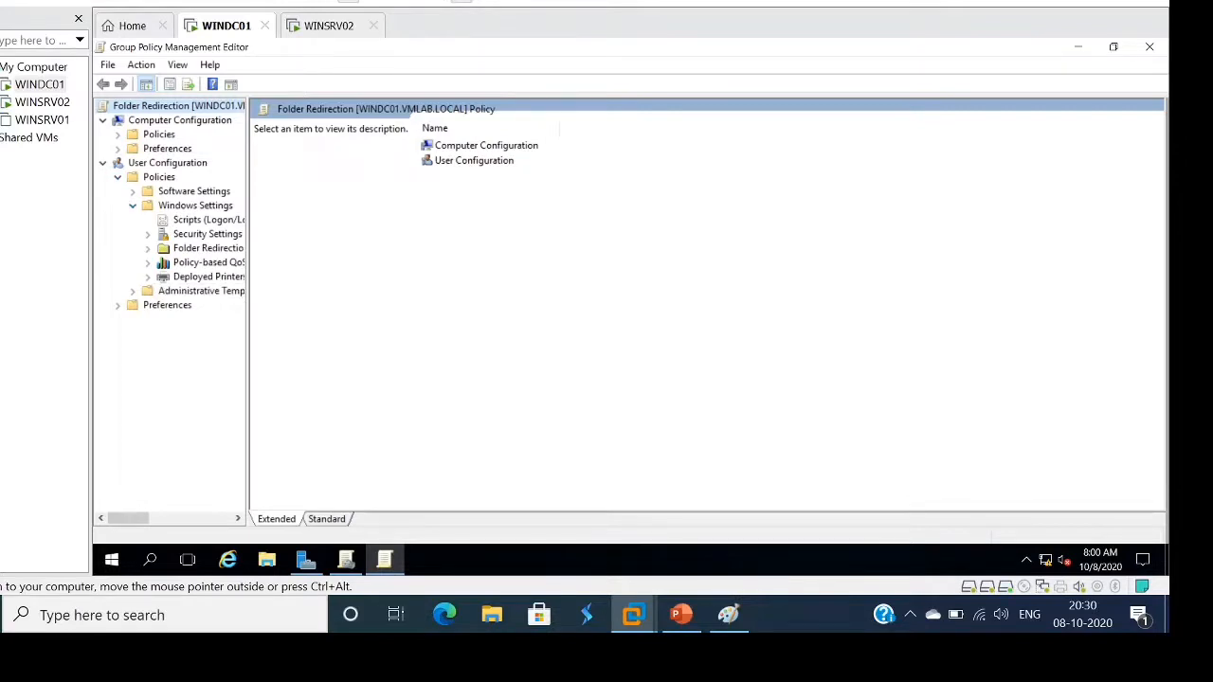
left_click_drag(248, 313, 317, 312)
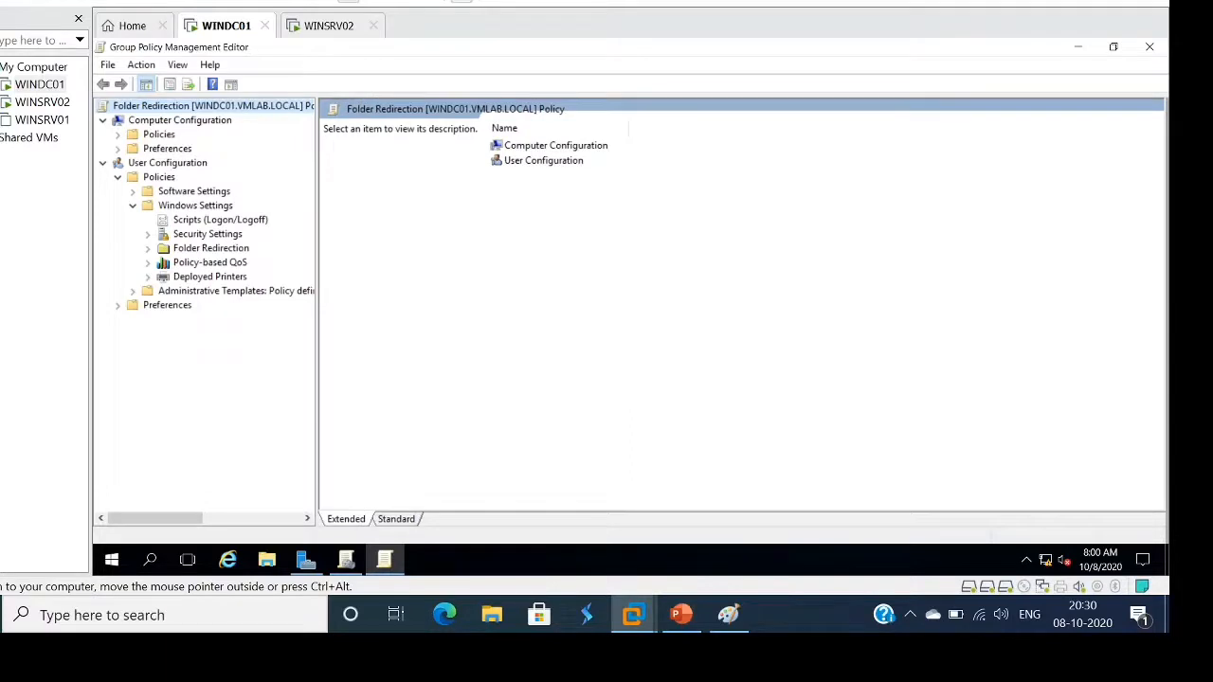
left_click(211, 248)
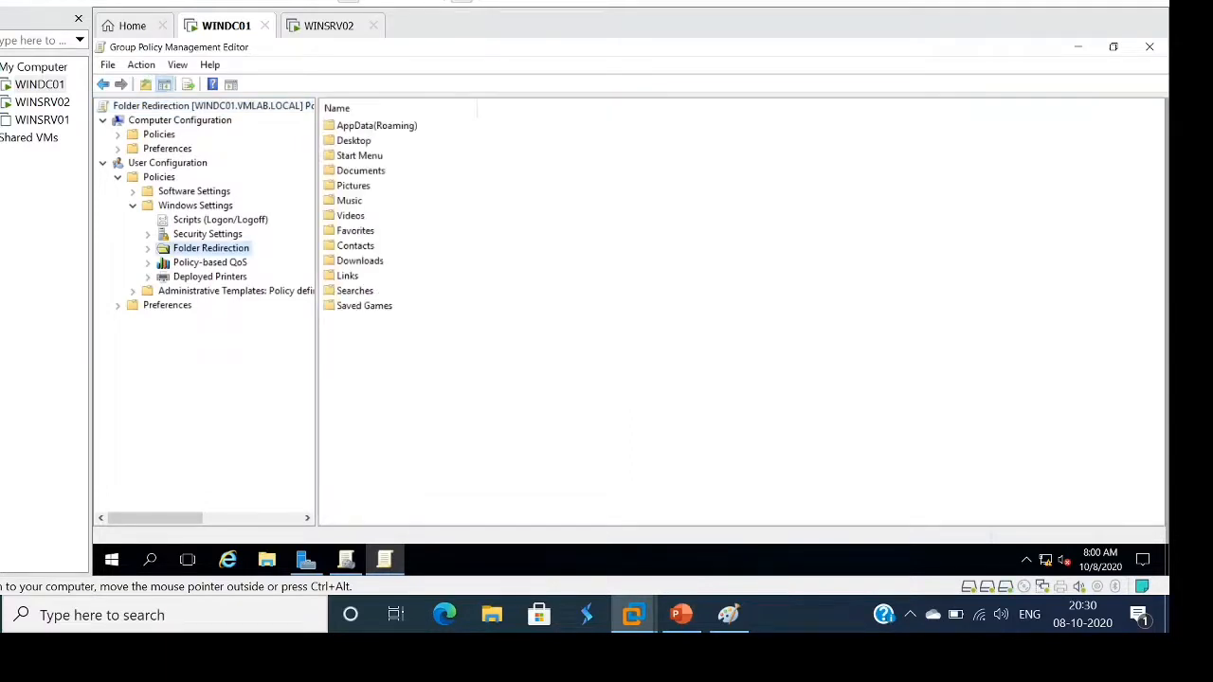
left_click(148, 248)
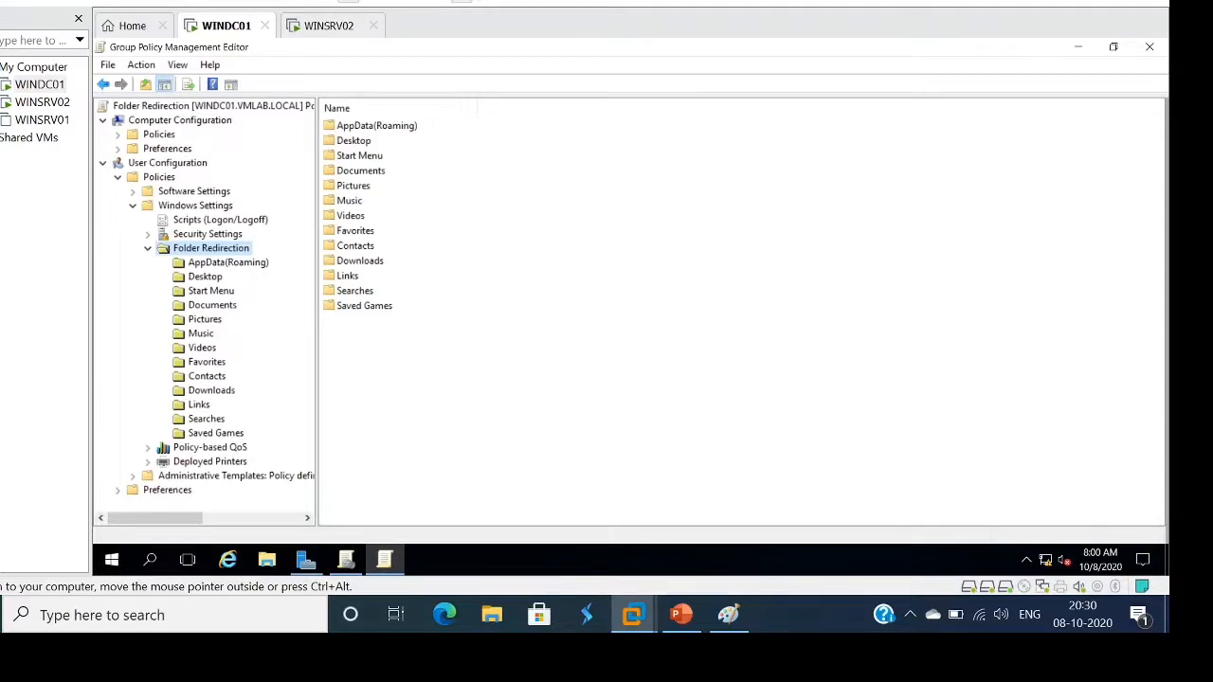
left_click(213, 305)
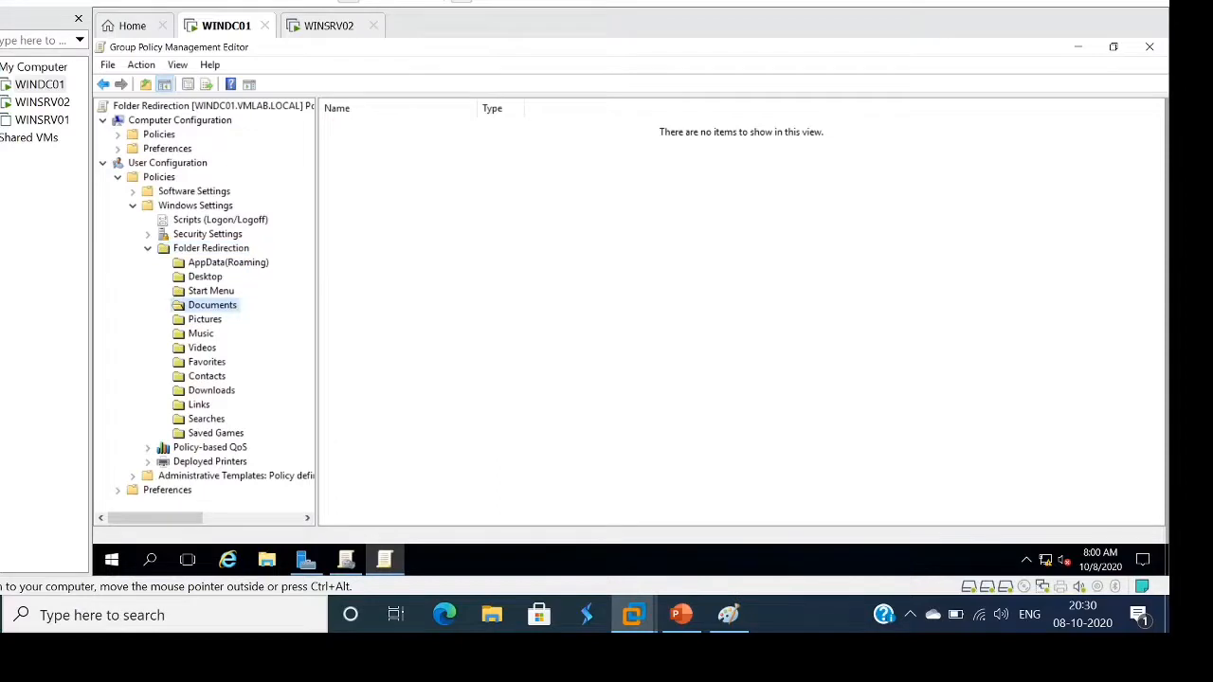
Set Documents redirection to Basic with root path \\WINDC01\UsersInfo\, accepting the warning and applying
right_click(233, 307)
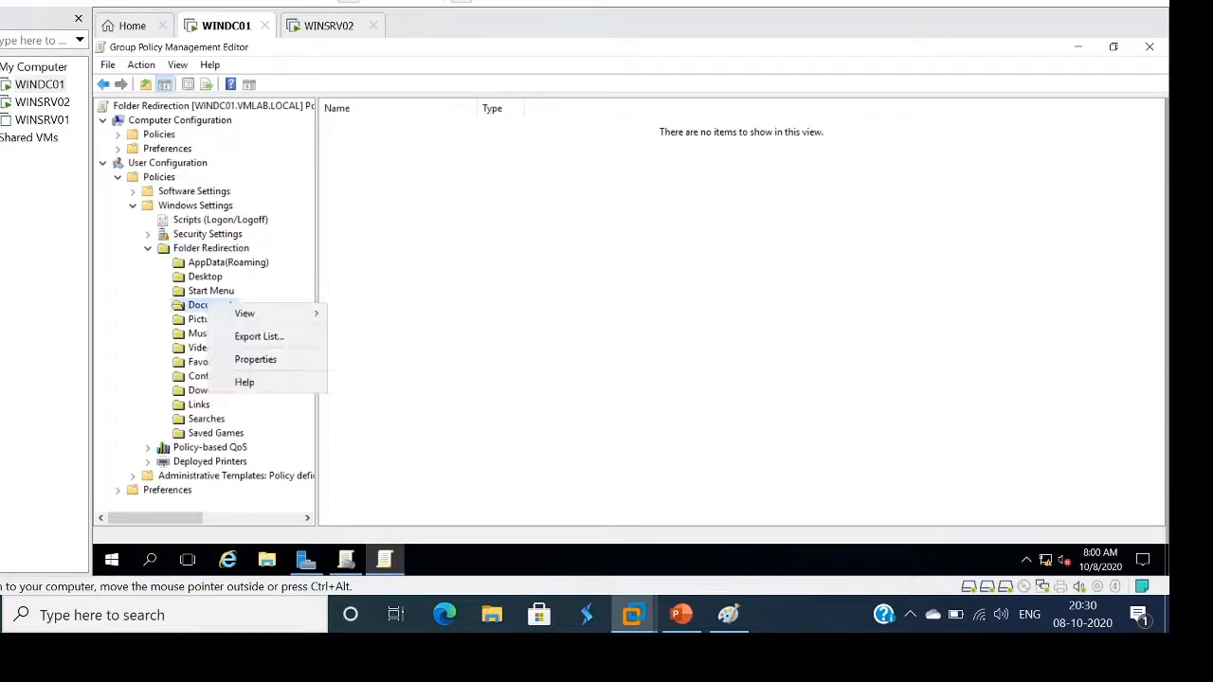
mouse_move(248, 313)
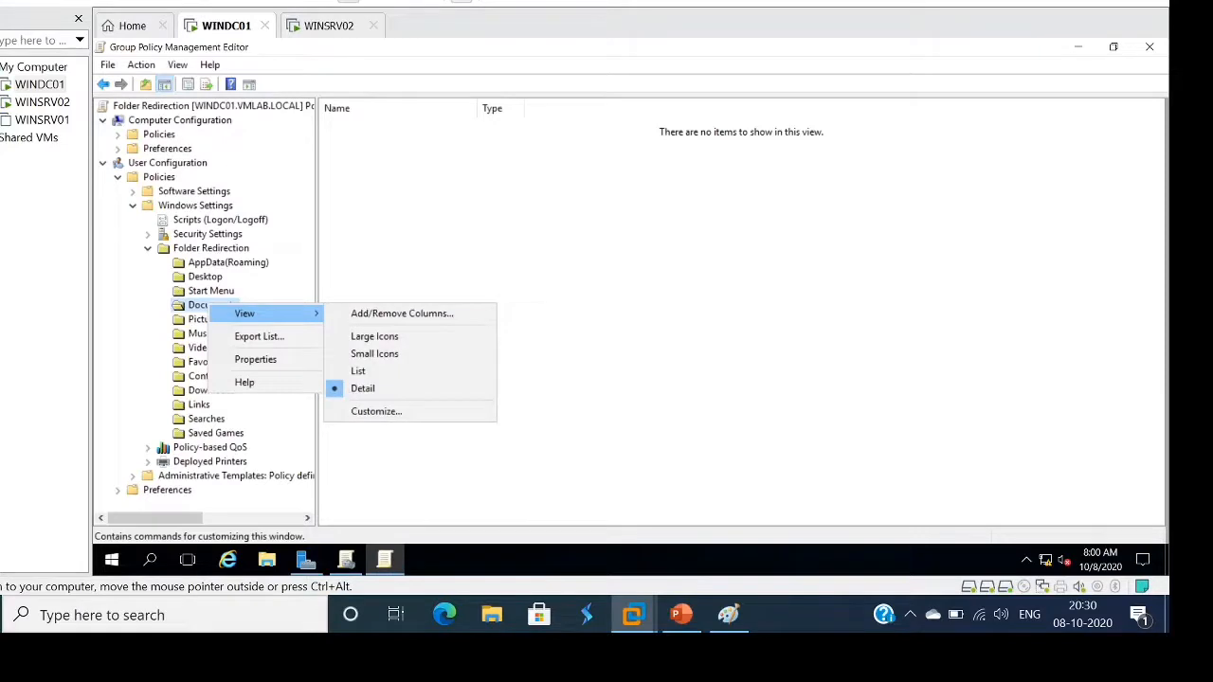
left_click(255, 359)
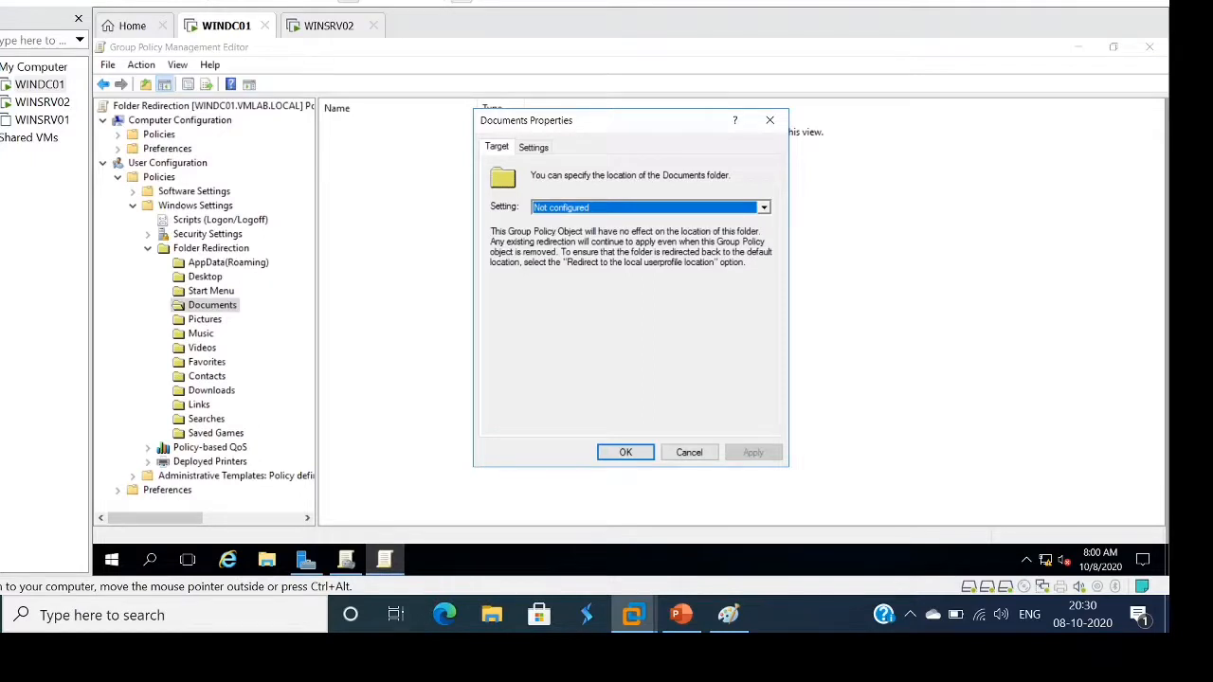
left_click(763, 208)
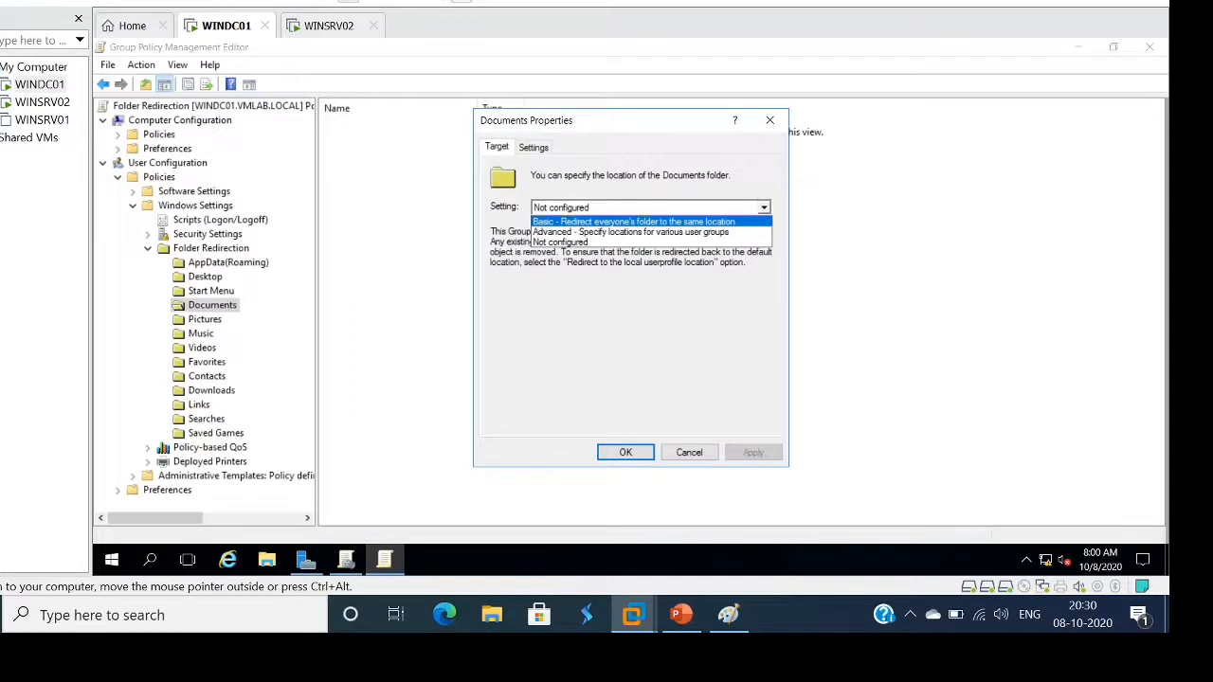
left_click(633, 222)
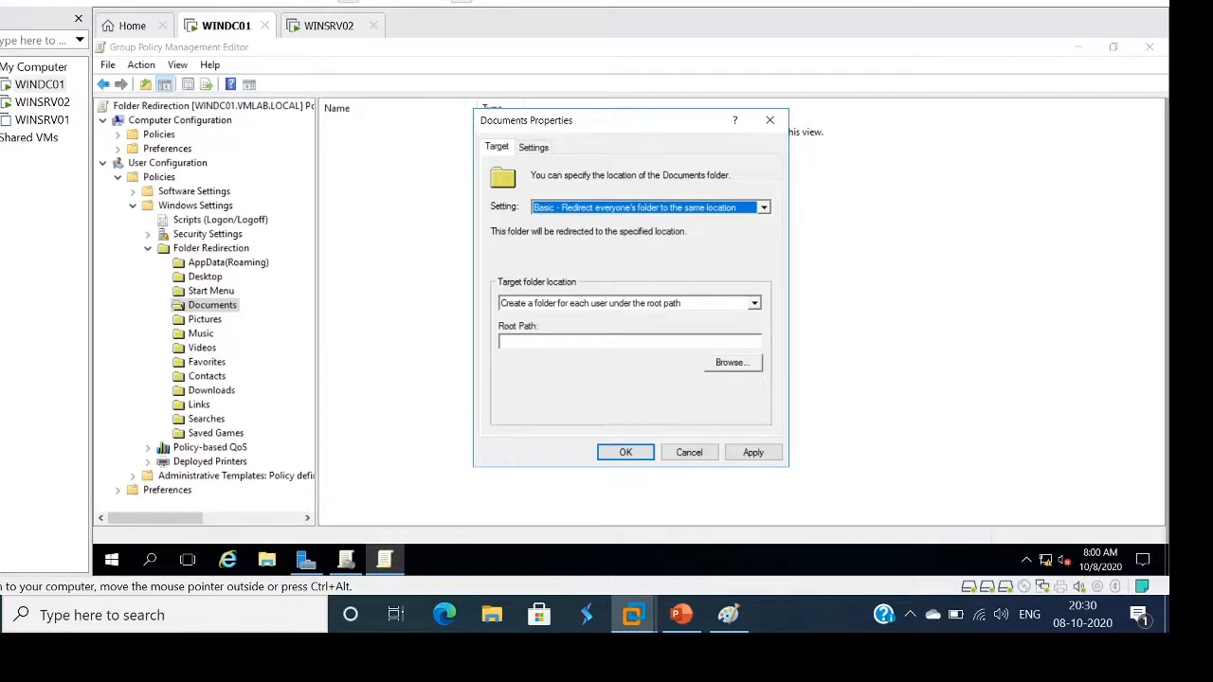
left_click(606, 341)
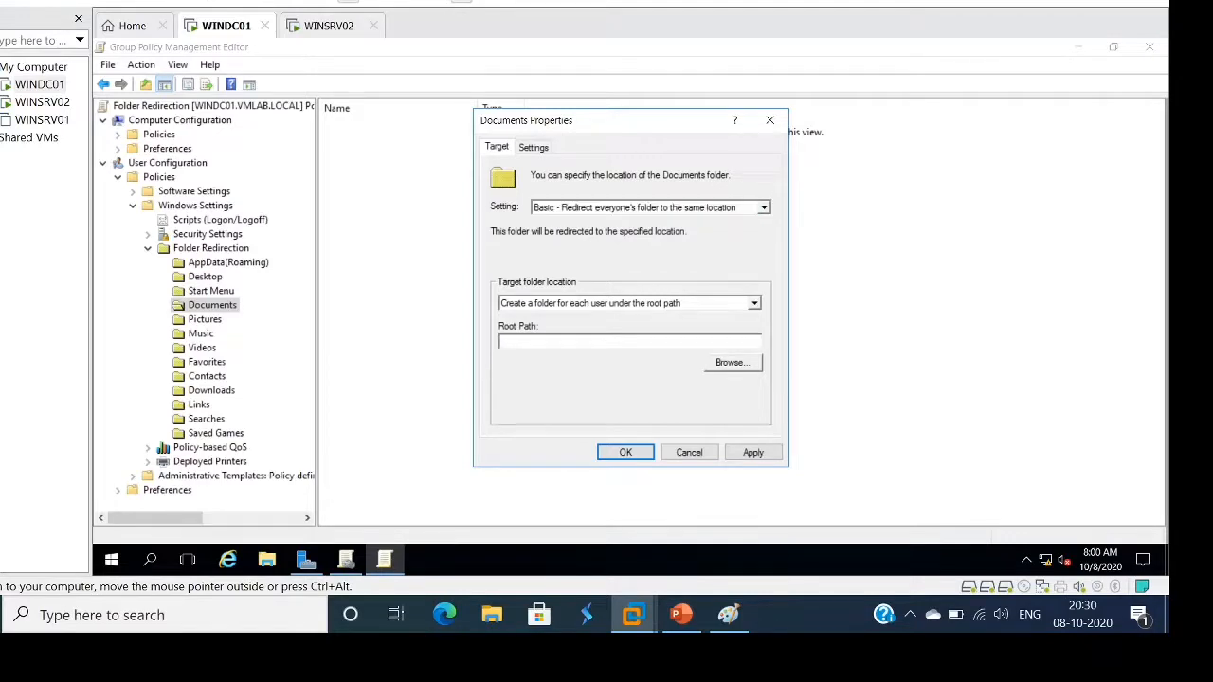
type("\\\\WINDC01\\UsersInfo")
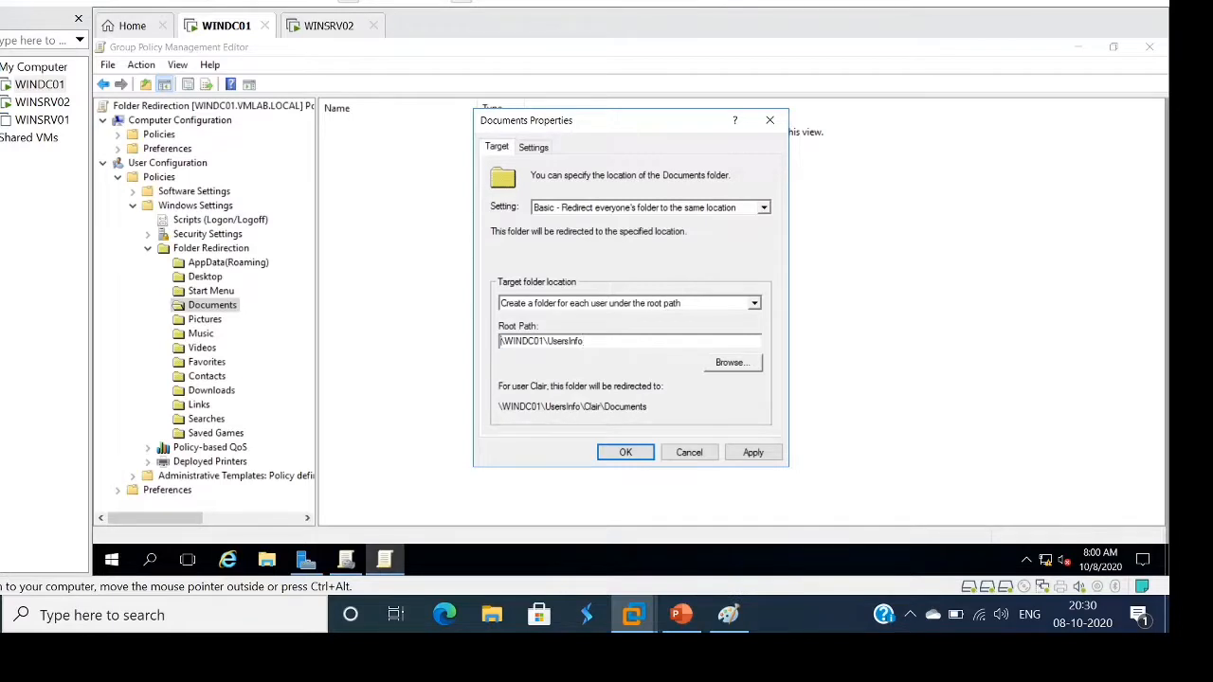
type("\\")
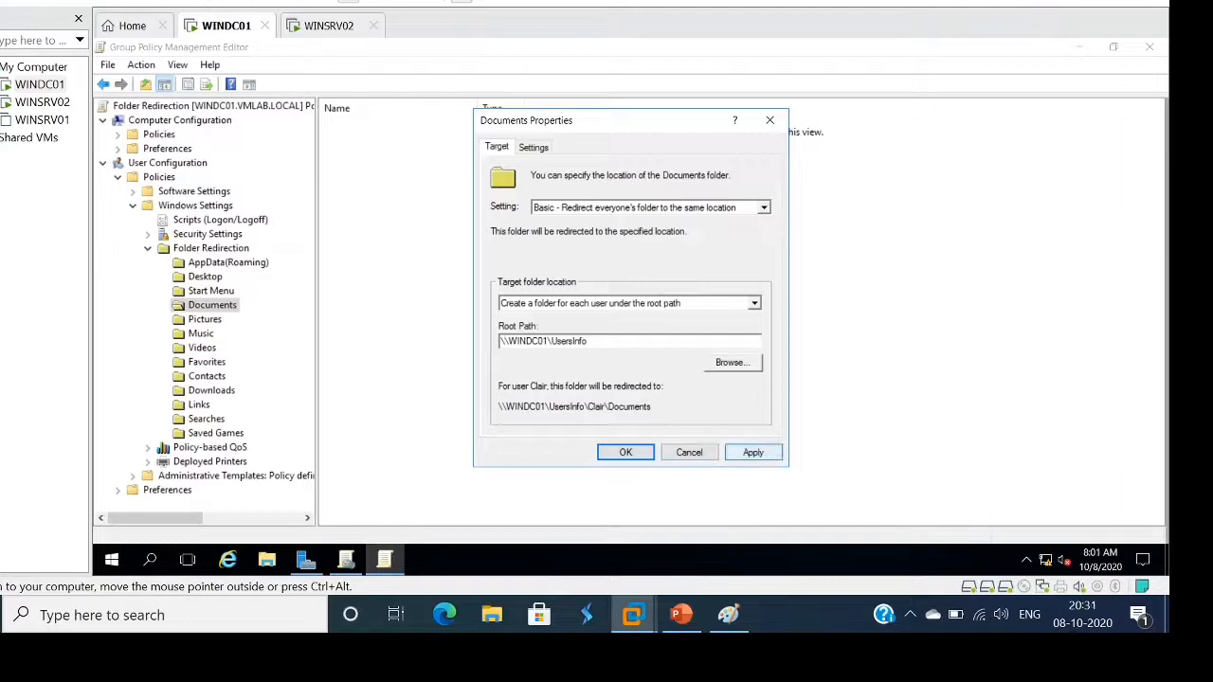
left_click(754, 453)
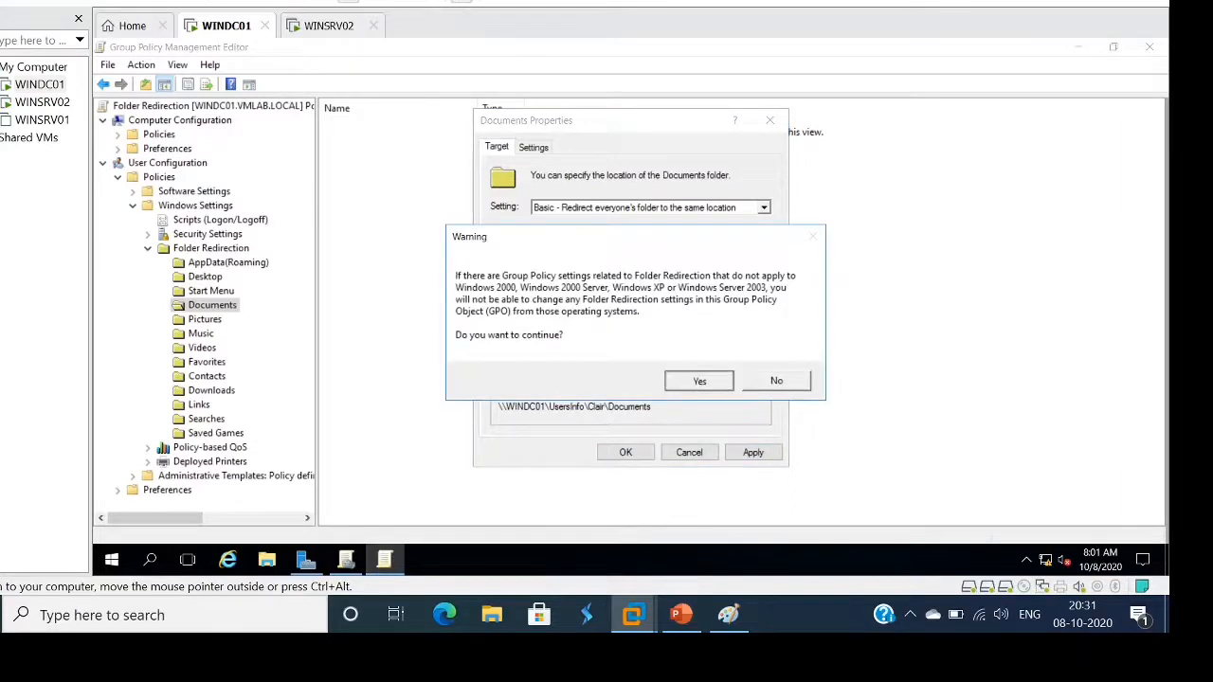
left_click(698, 380)
left_click(625, 452)
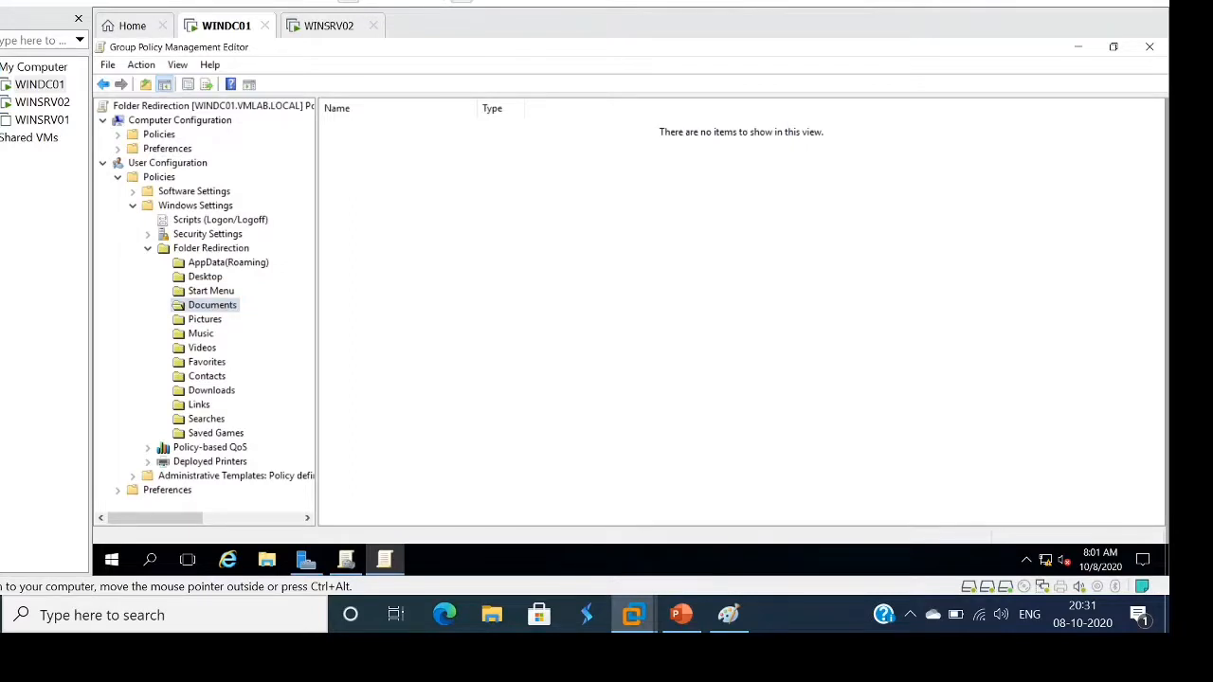
left_click(205, 277)
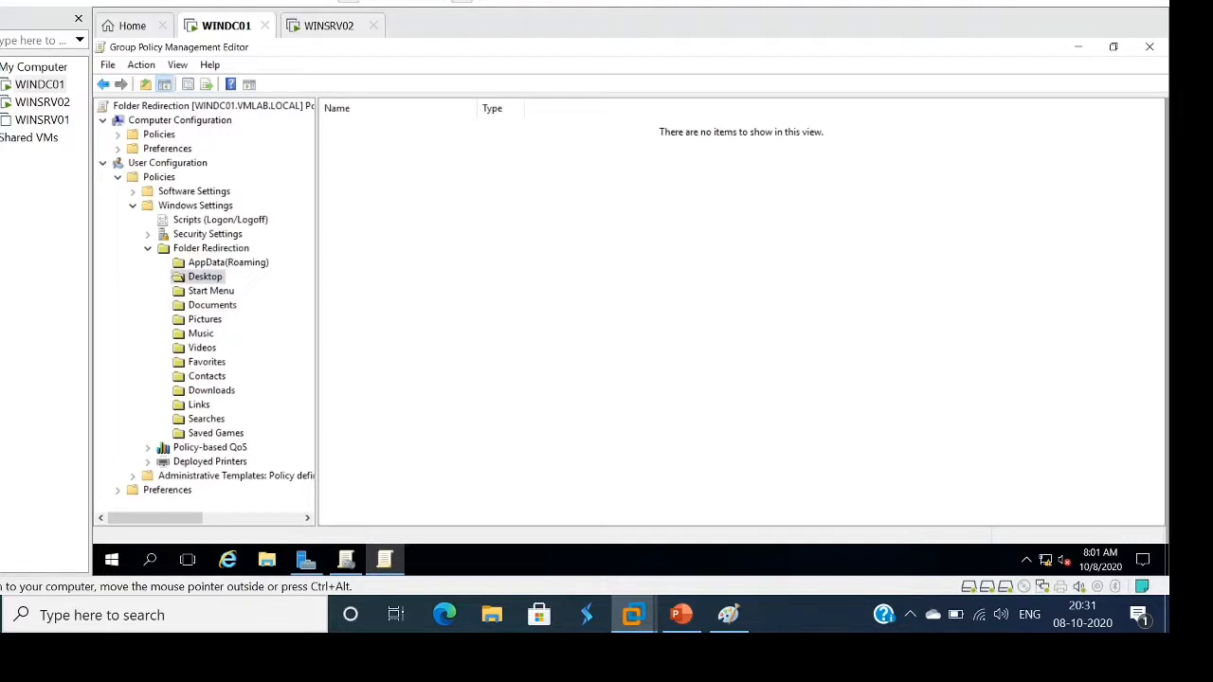
In Pictures properties, choose Basic redirection, paste the UsersInfo root path and apply, accepting both warnings
left_click(205, 320)
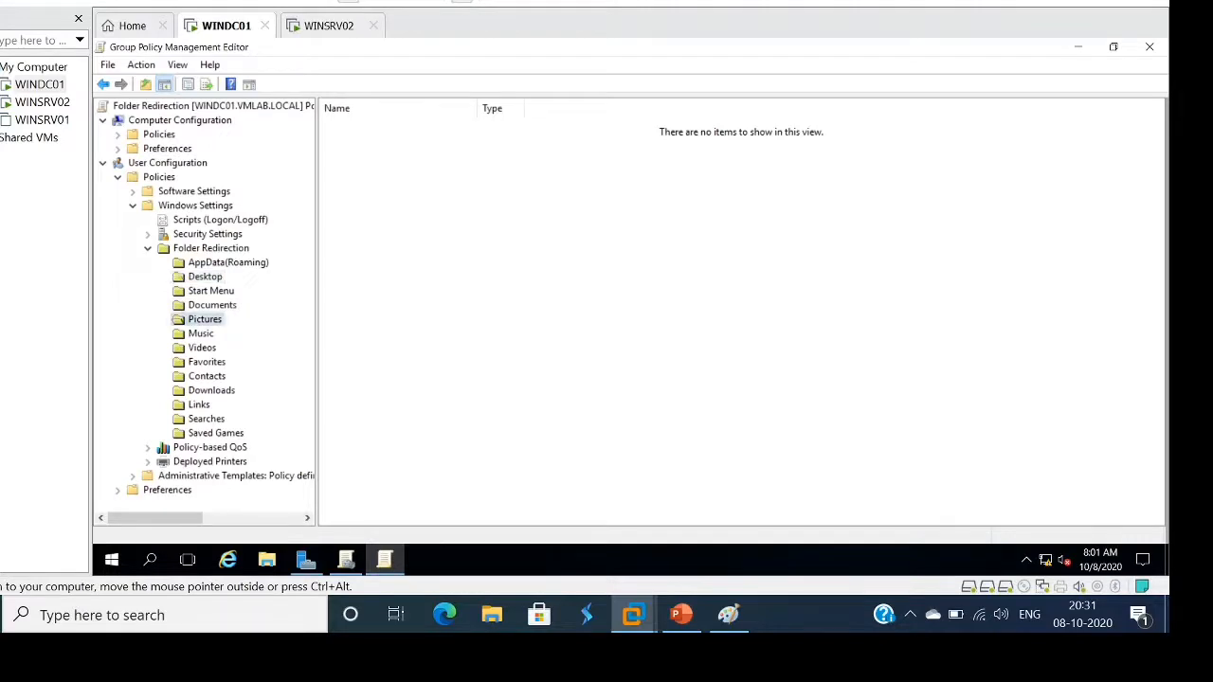
right_click(218, 321)
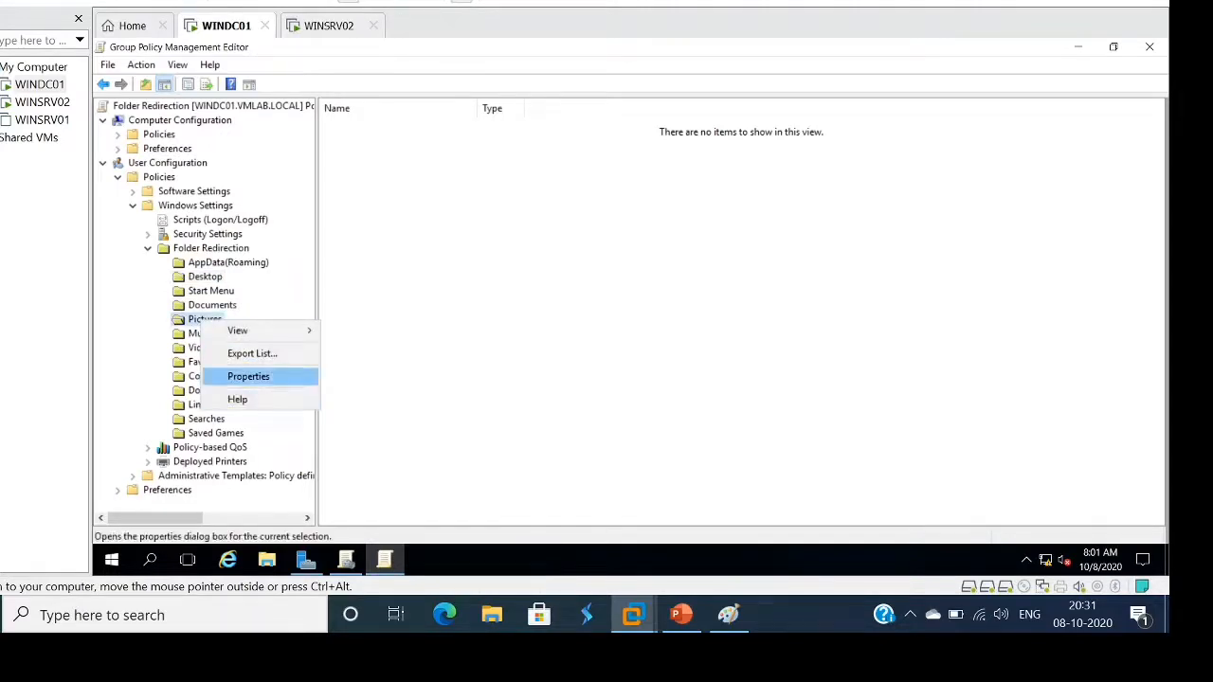
left_click(249, 377)
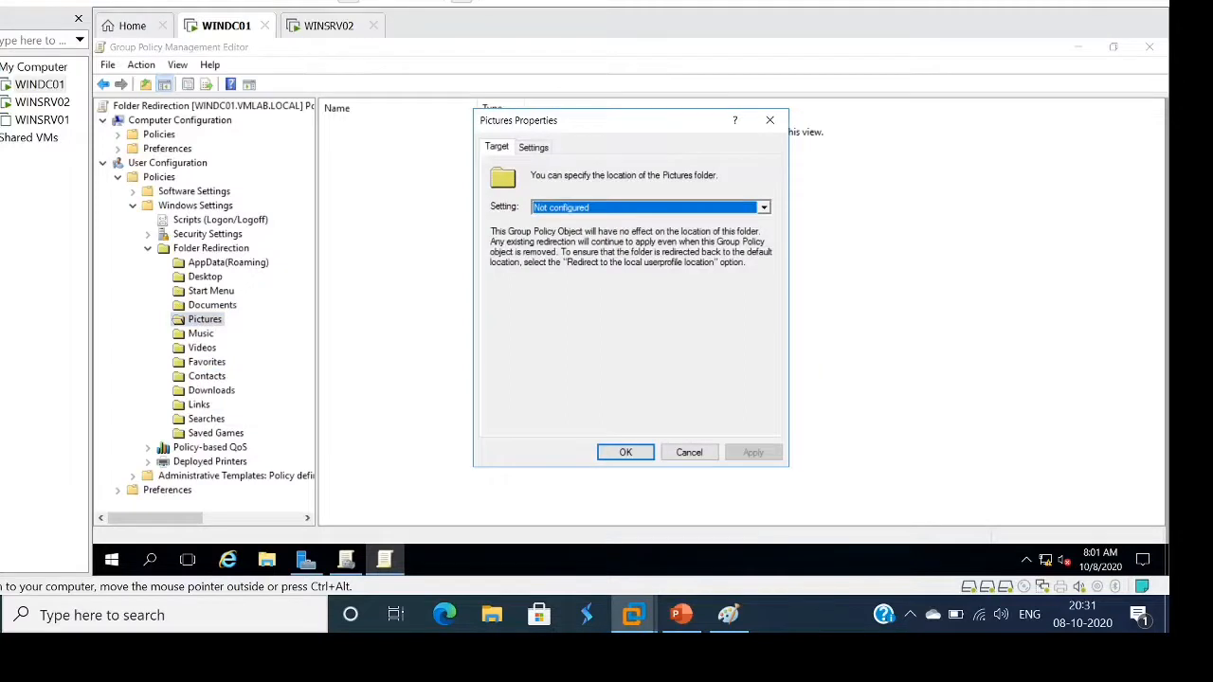
left_click(764, 208)
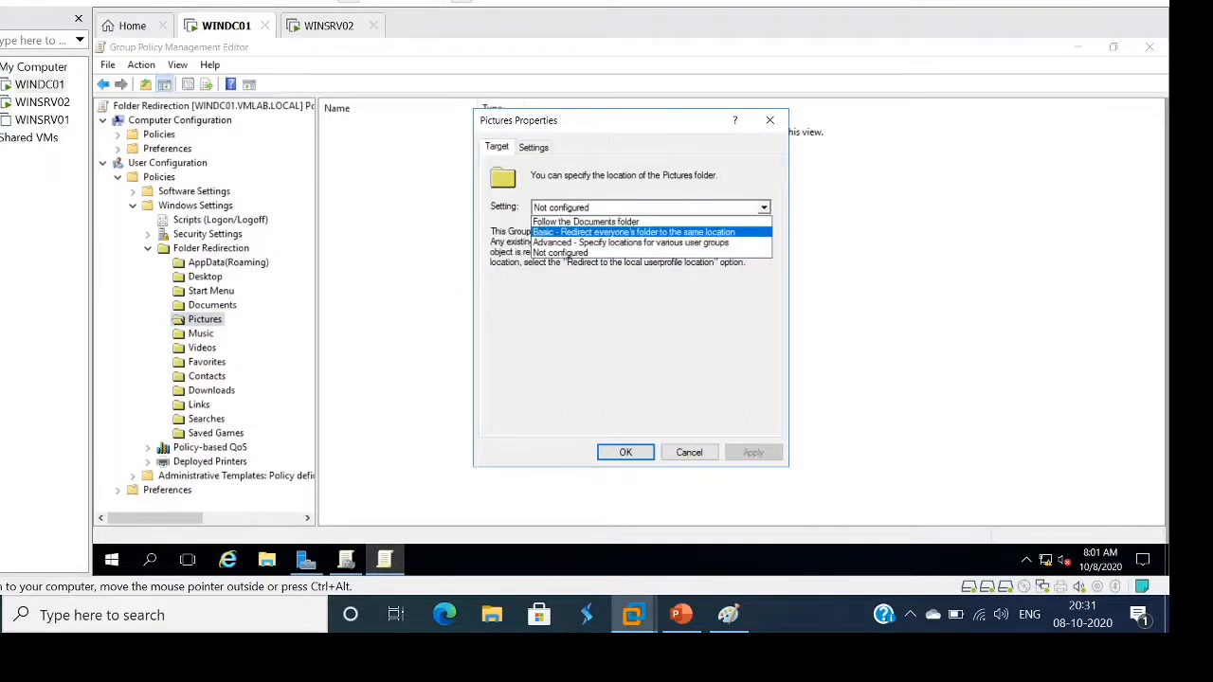
left_click(650, 232)
left_click(630, 341)
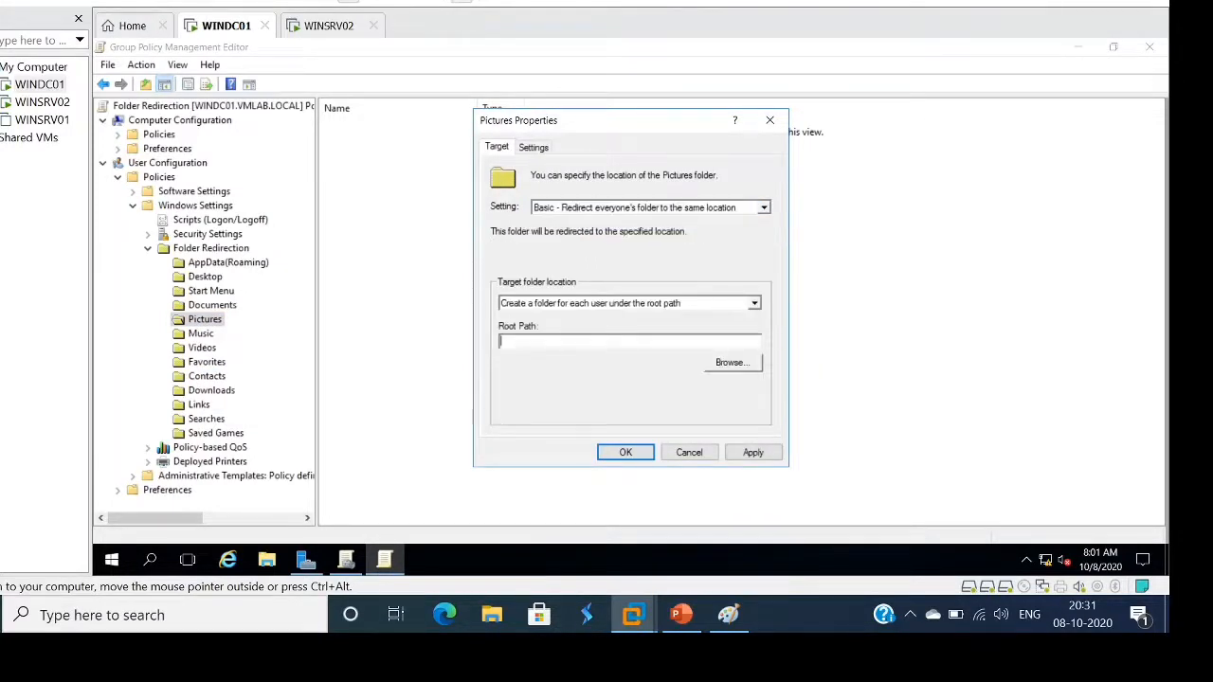
type("\\WINDC01\\UsersInfo")
left_click(754, 452)
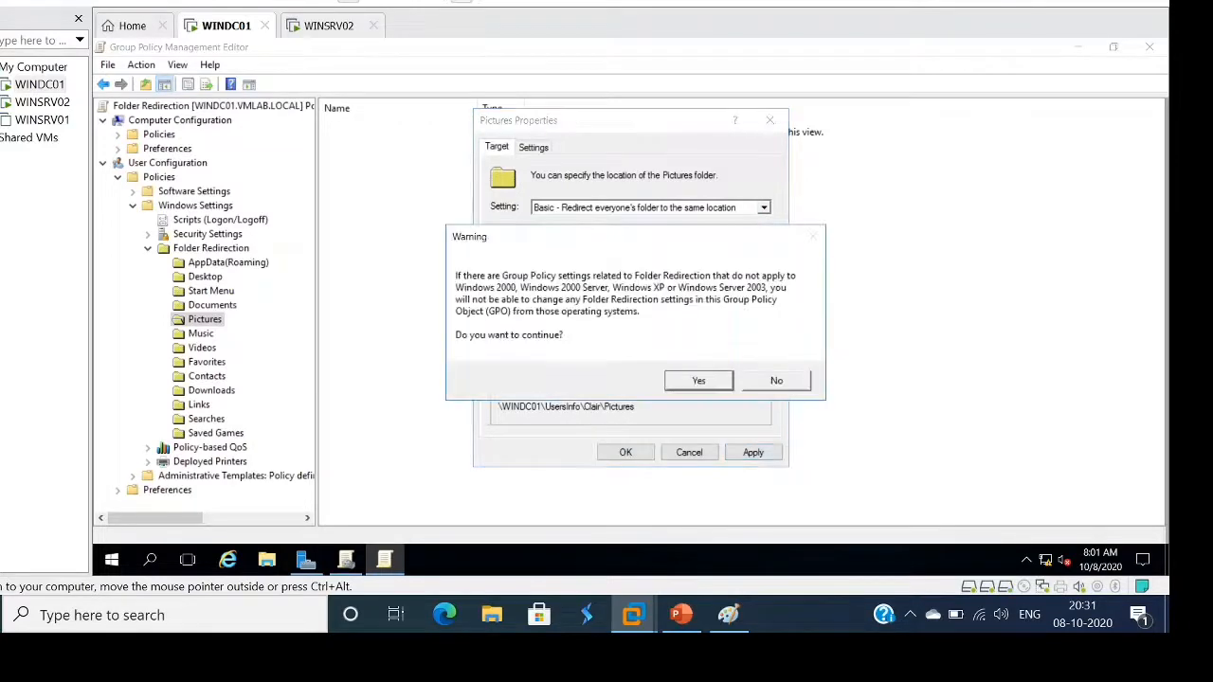
left_click(698, 380)
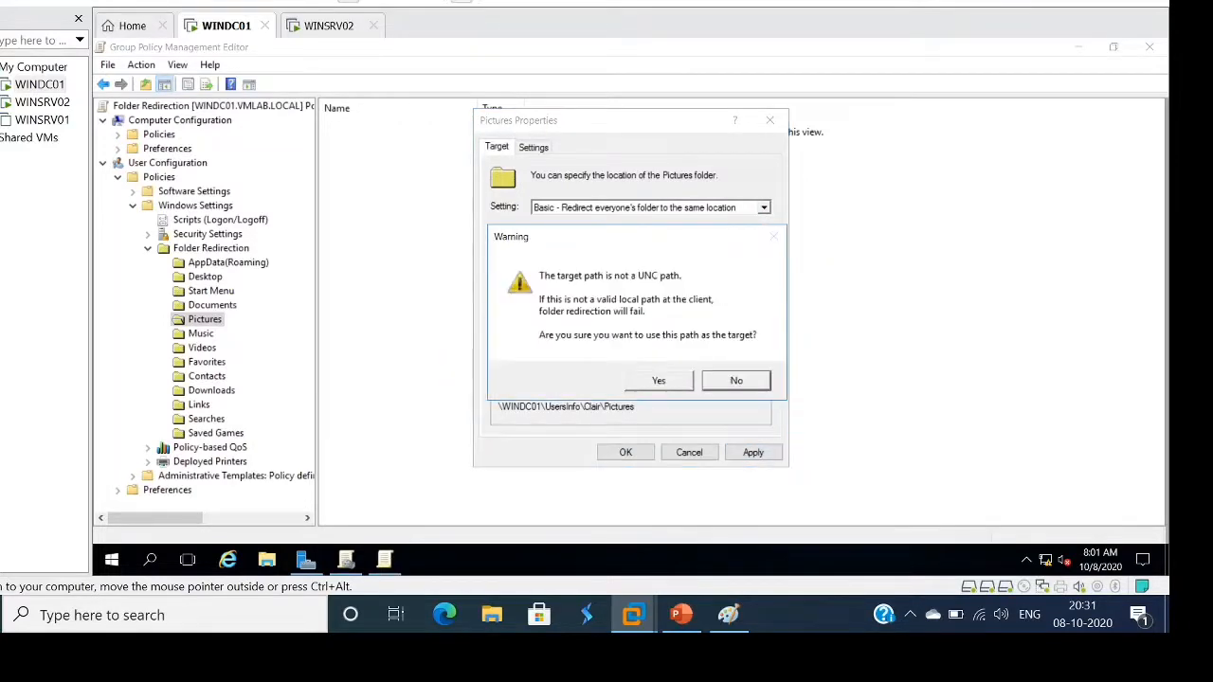
left_click(658, 381)
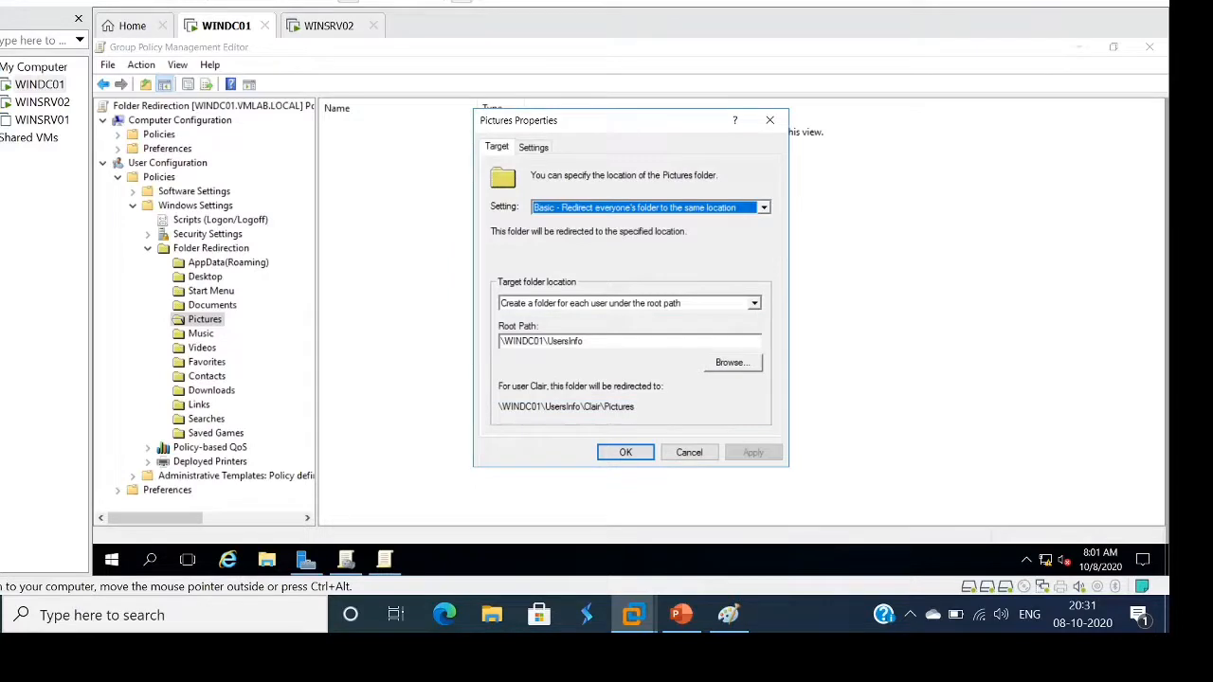
Fix the Pictures root path to a UNC path by adding a leading backslash, then apply and close
left_click(500, 341)
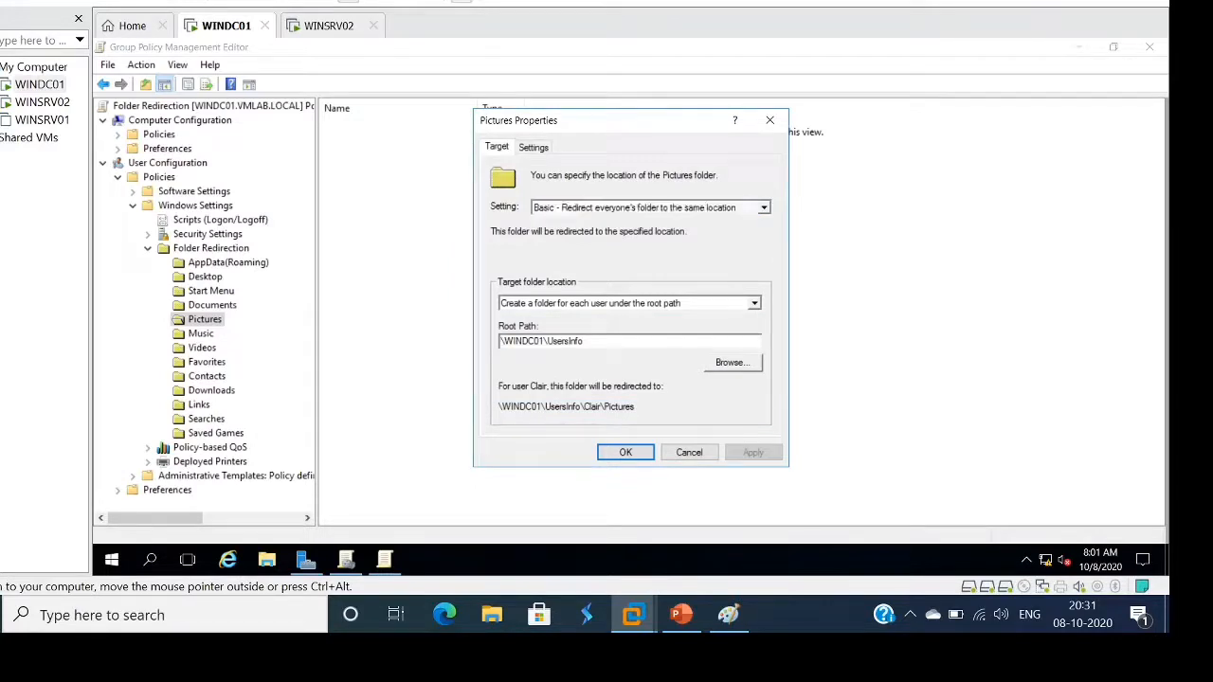
type("\\")
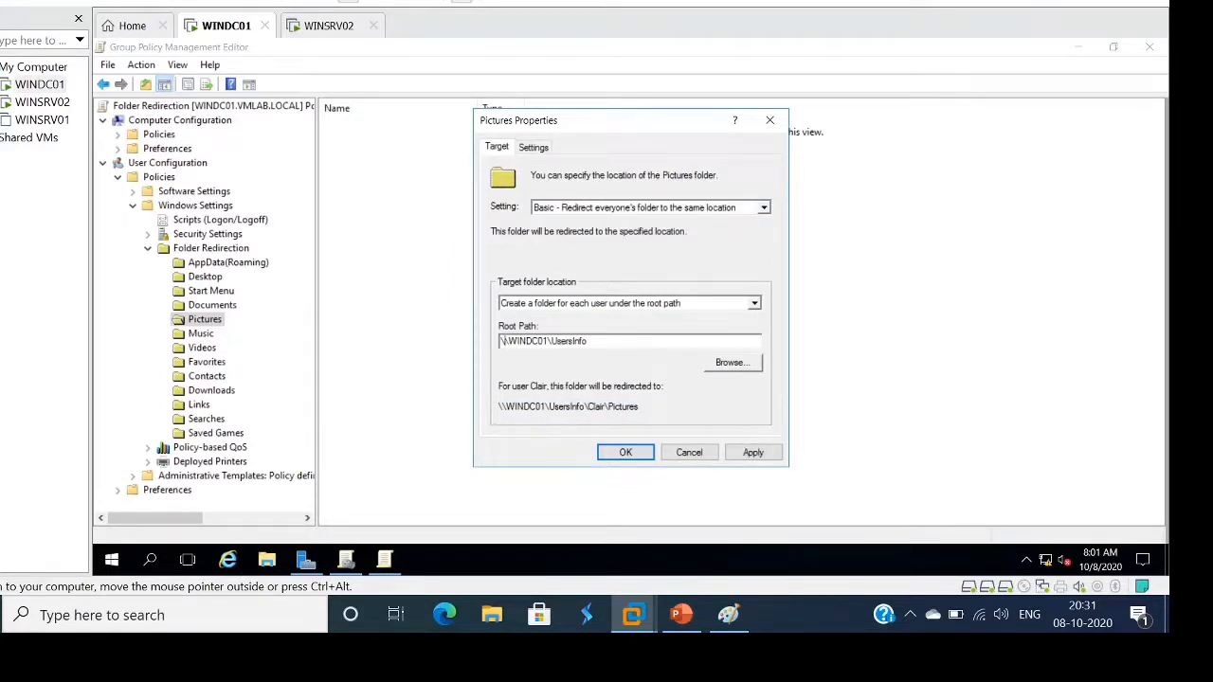
left_click(753, 452)
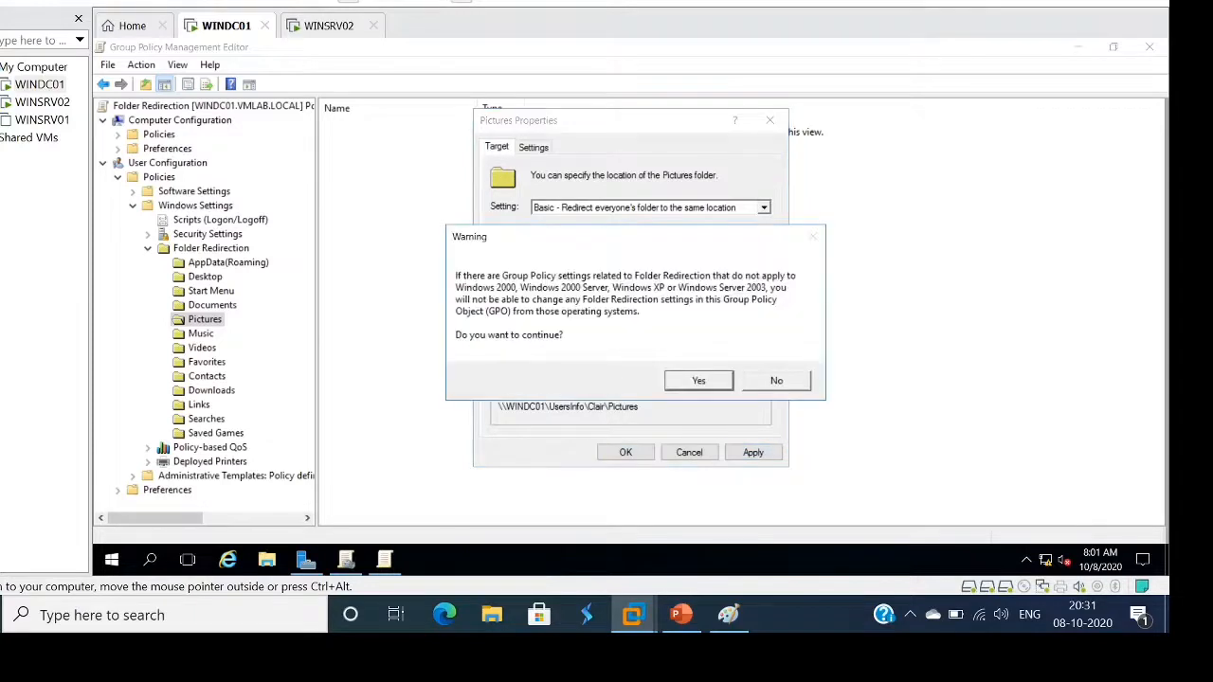
left_click(698, 380)
left_click(625, 452)
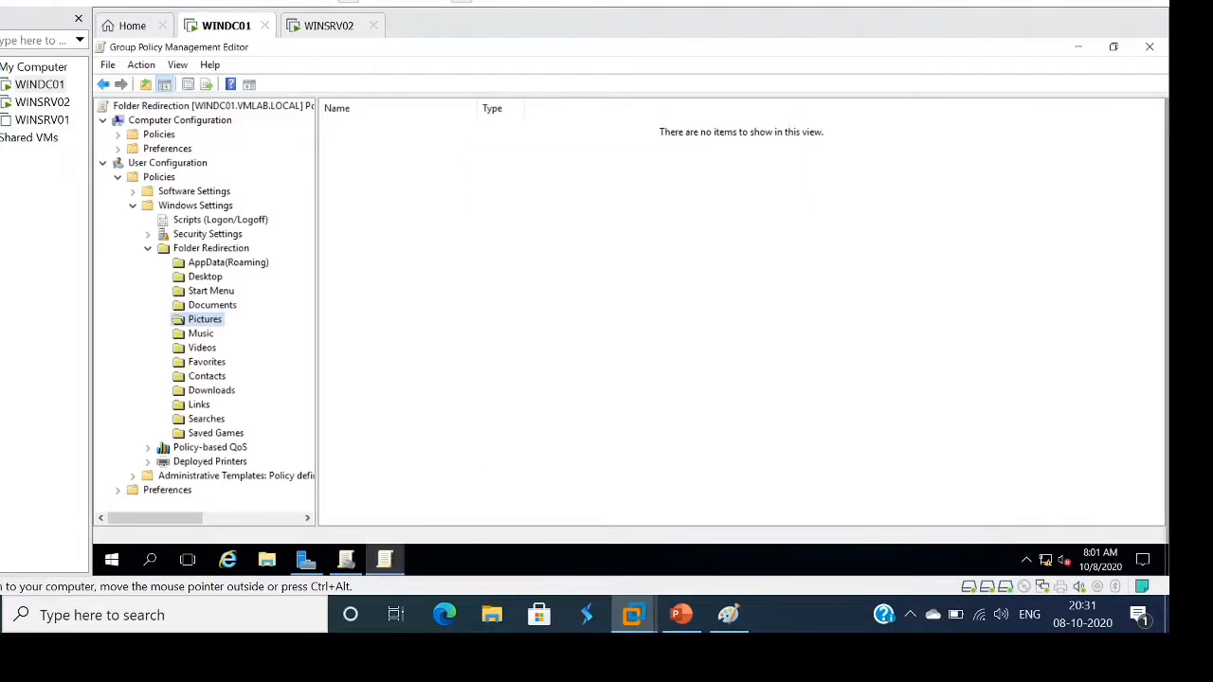
Give Downloads Basic redirection with root path \\WINDC01\UsersInfo\ and confirm past the compatibility warning
left_click(211, 390)
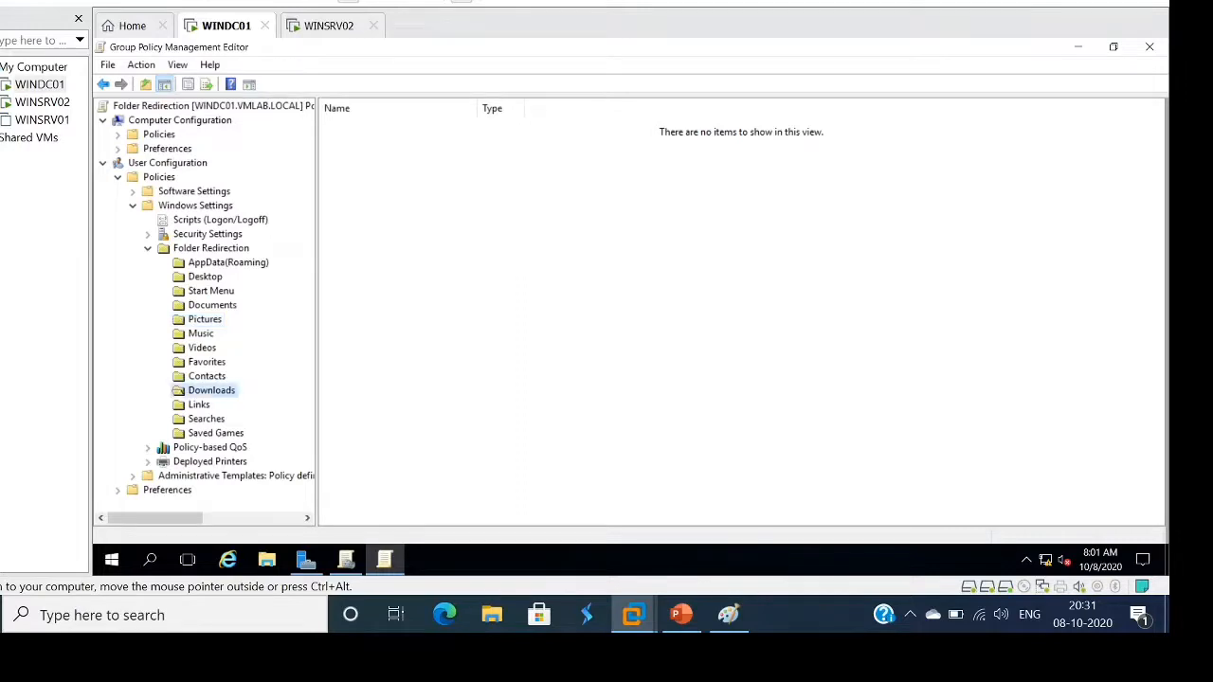
right_click(233, 390)
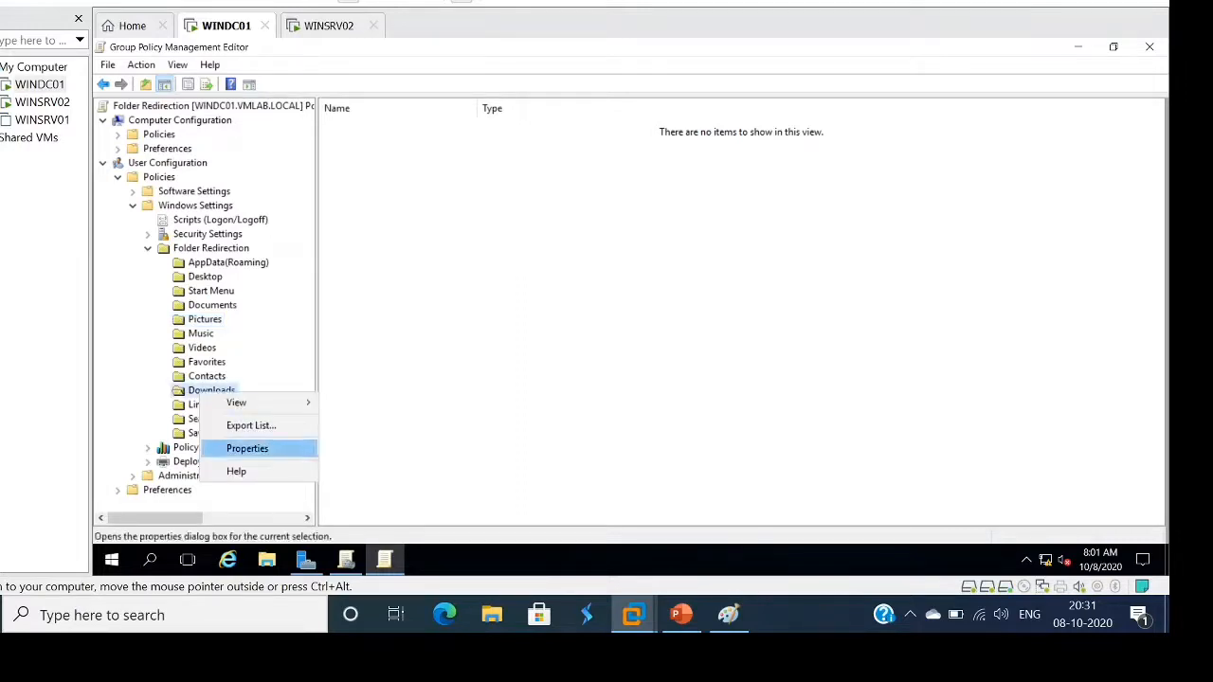
left_click(284, 446)
left_click(764, 207)
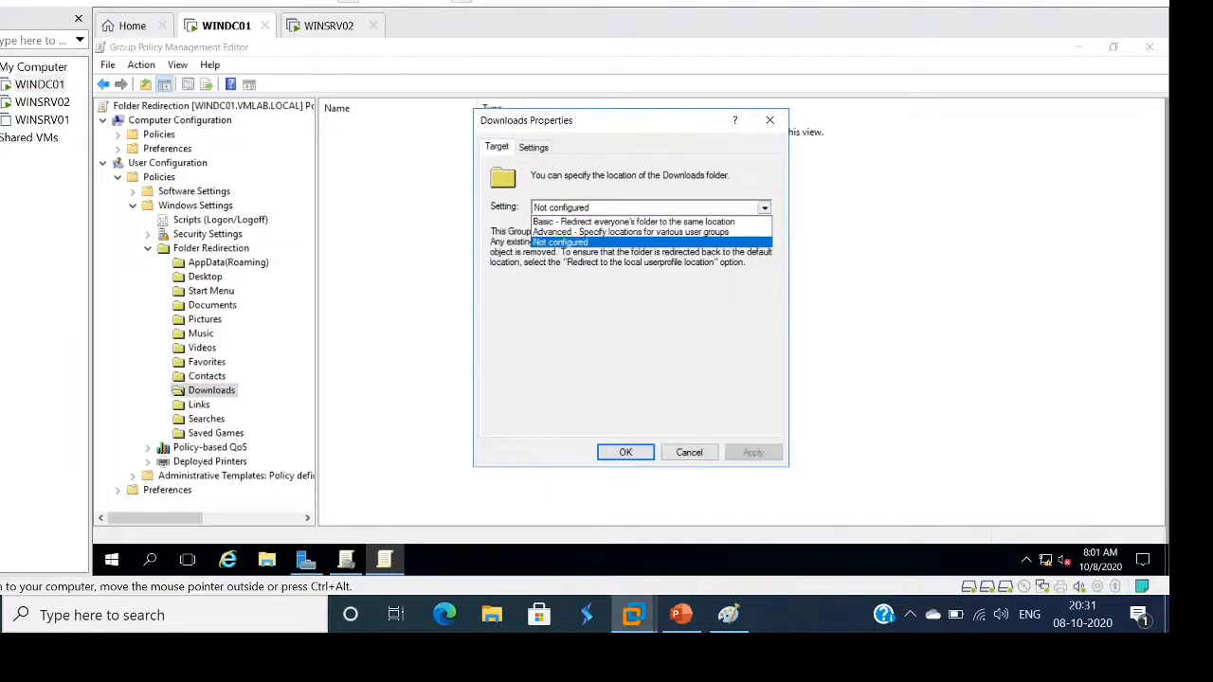
left_click(644, 219)
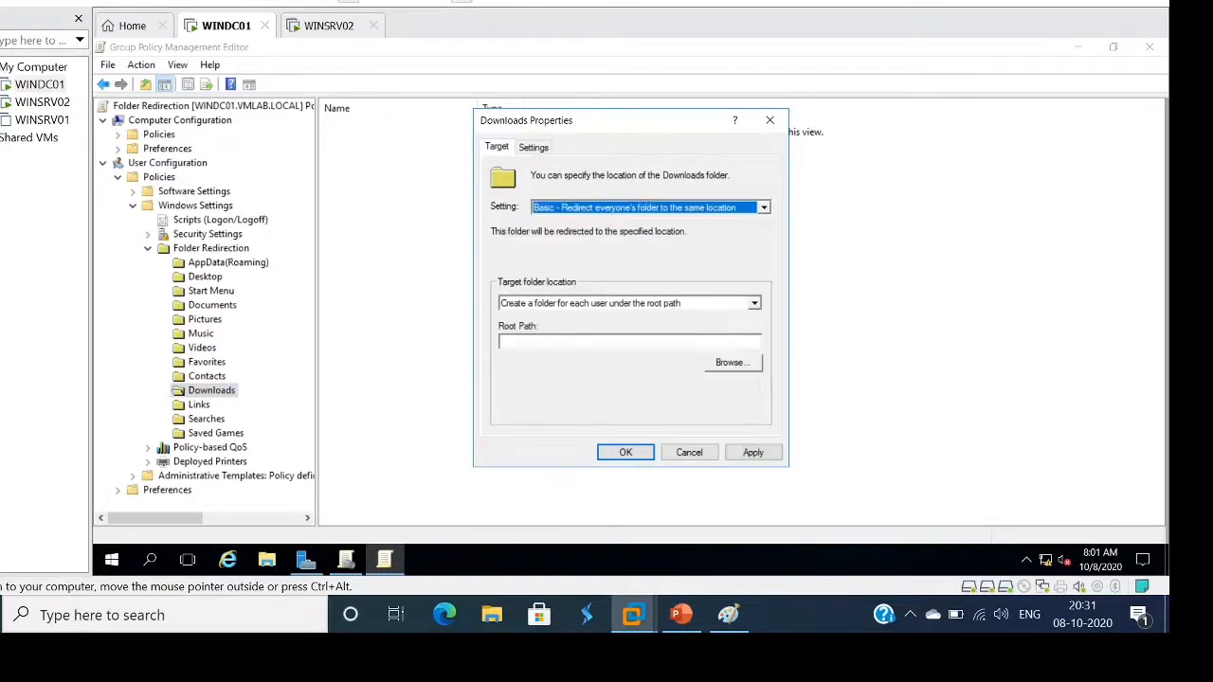
left_click(629, 342)
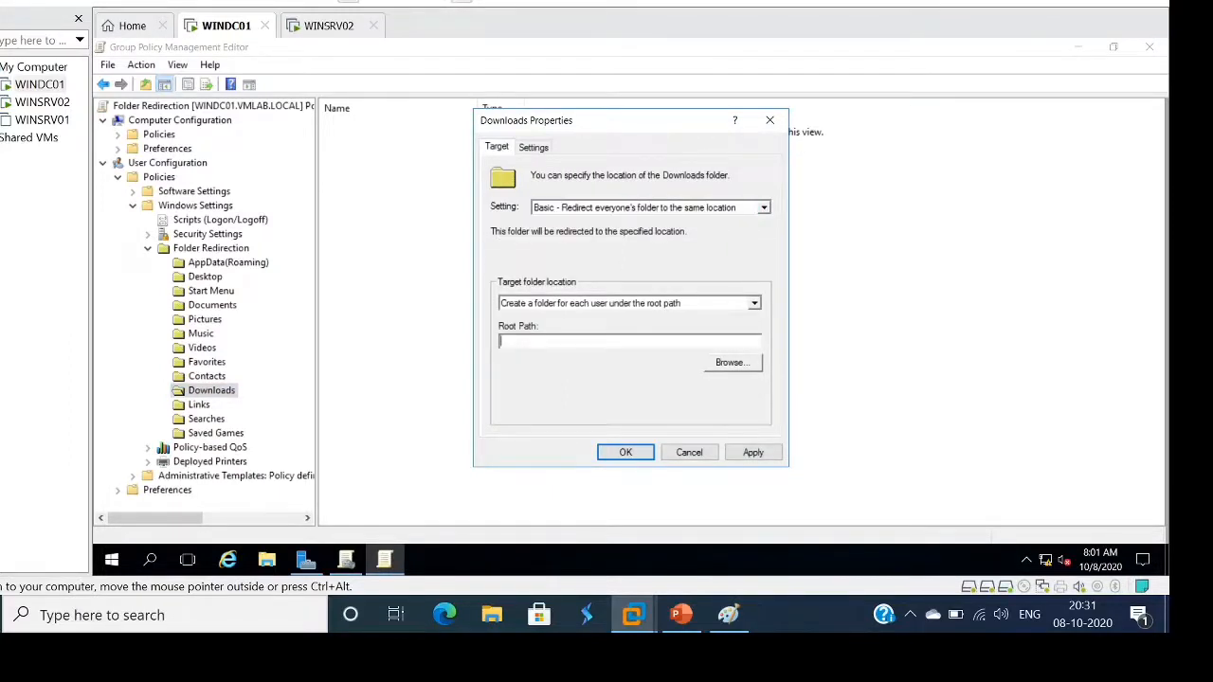
type("\\\\WINDC01\\UsersInfo")
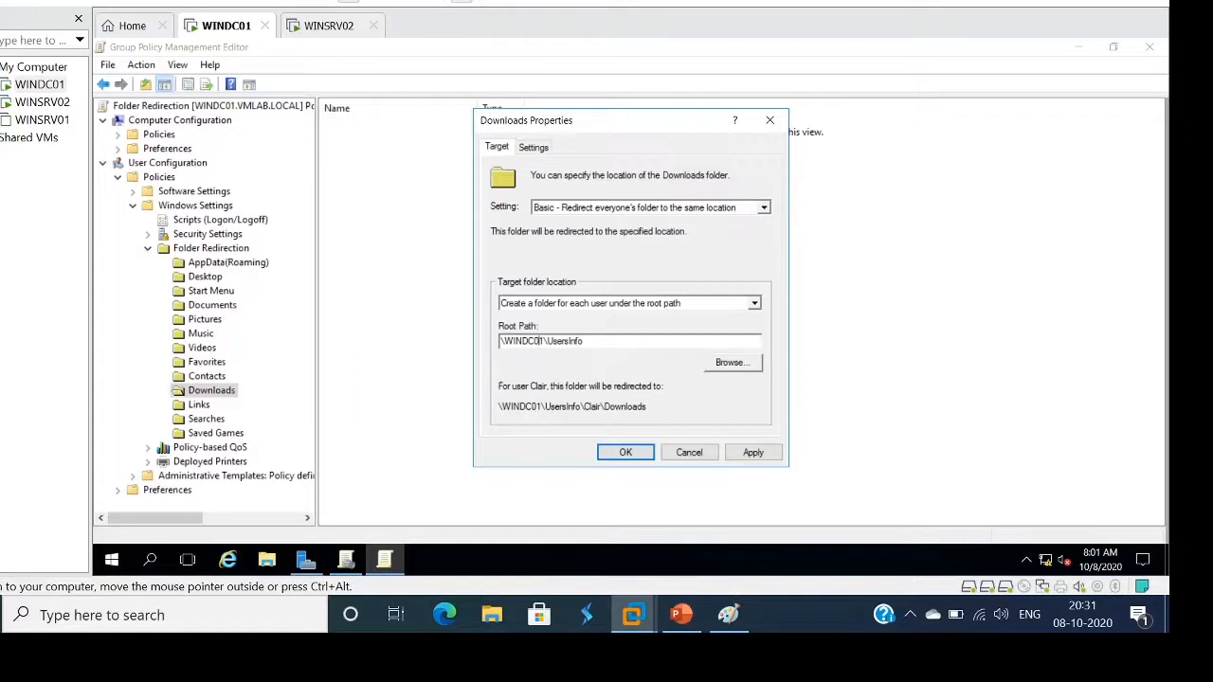
type("\\")
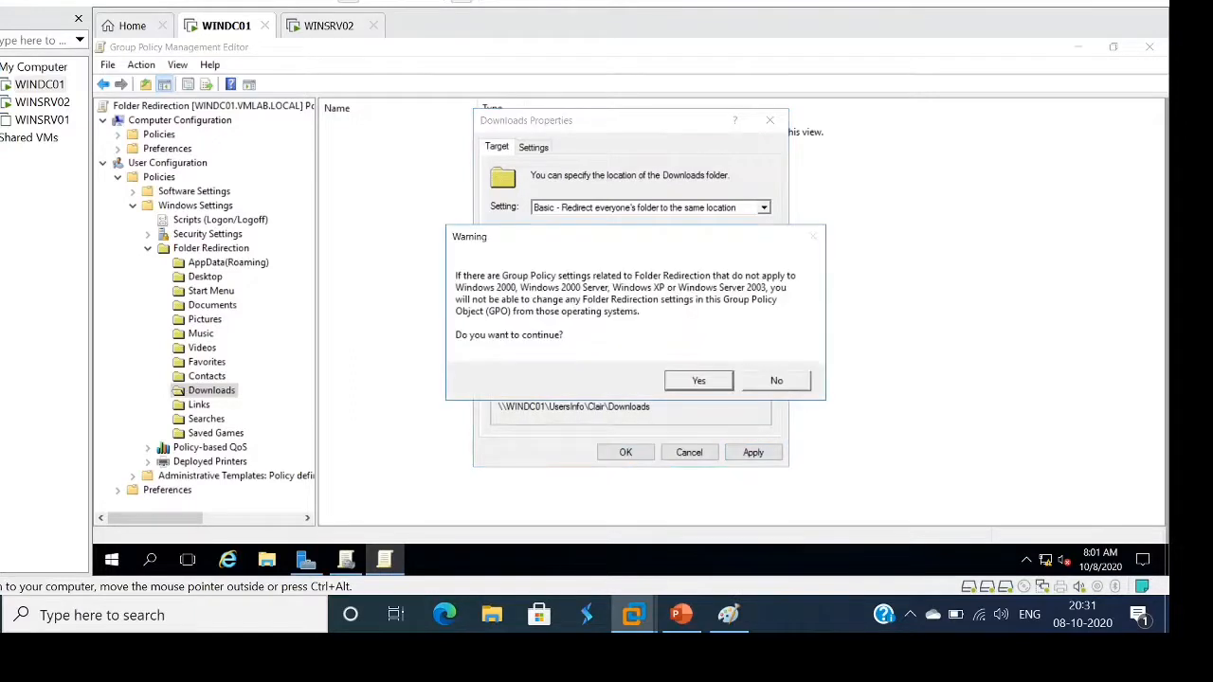
left_click(698, 380)
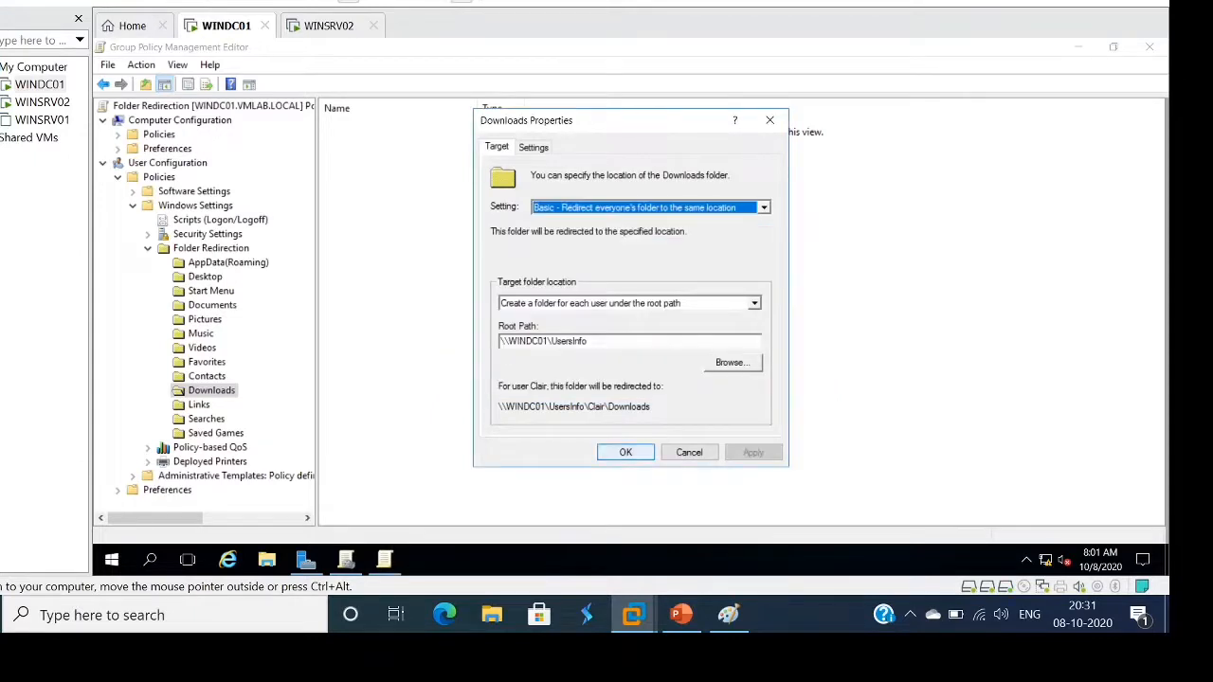
left_click(626, 452)
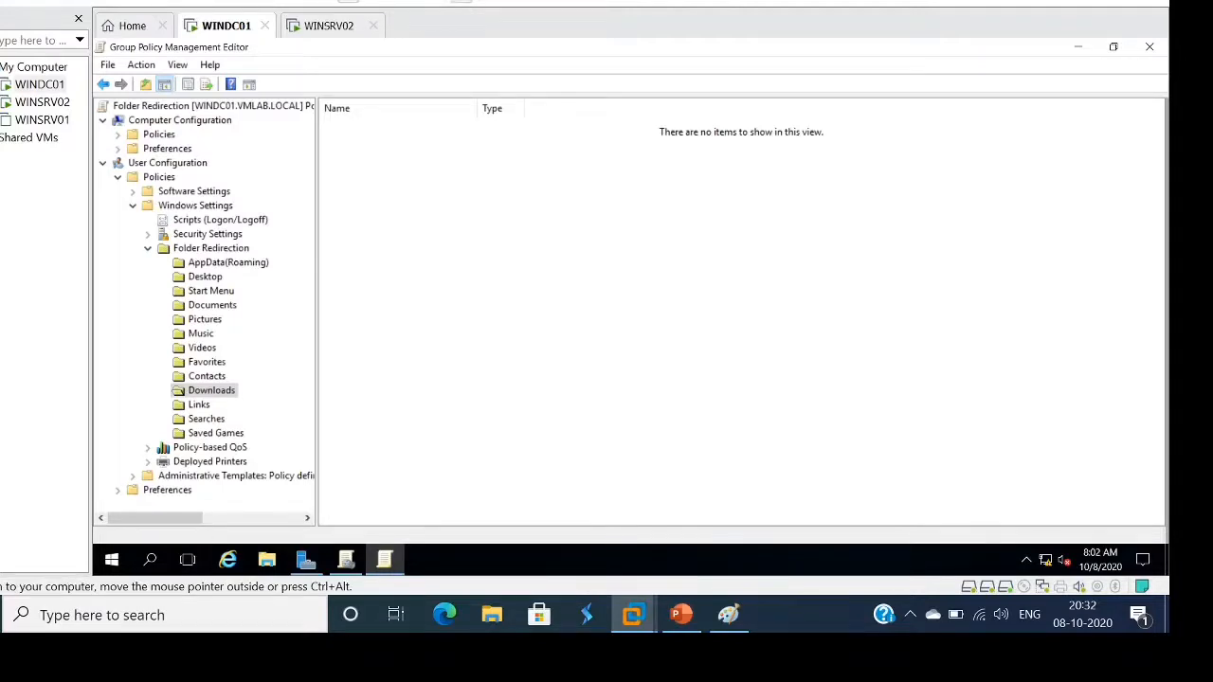
Collapse the Folder Redirection and Windows Settings branches and close the policy editor
left_click(148, 249)
left_click(133, 206)
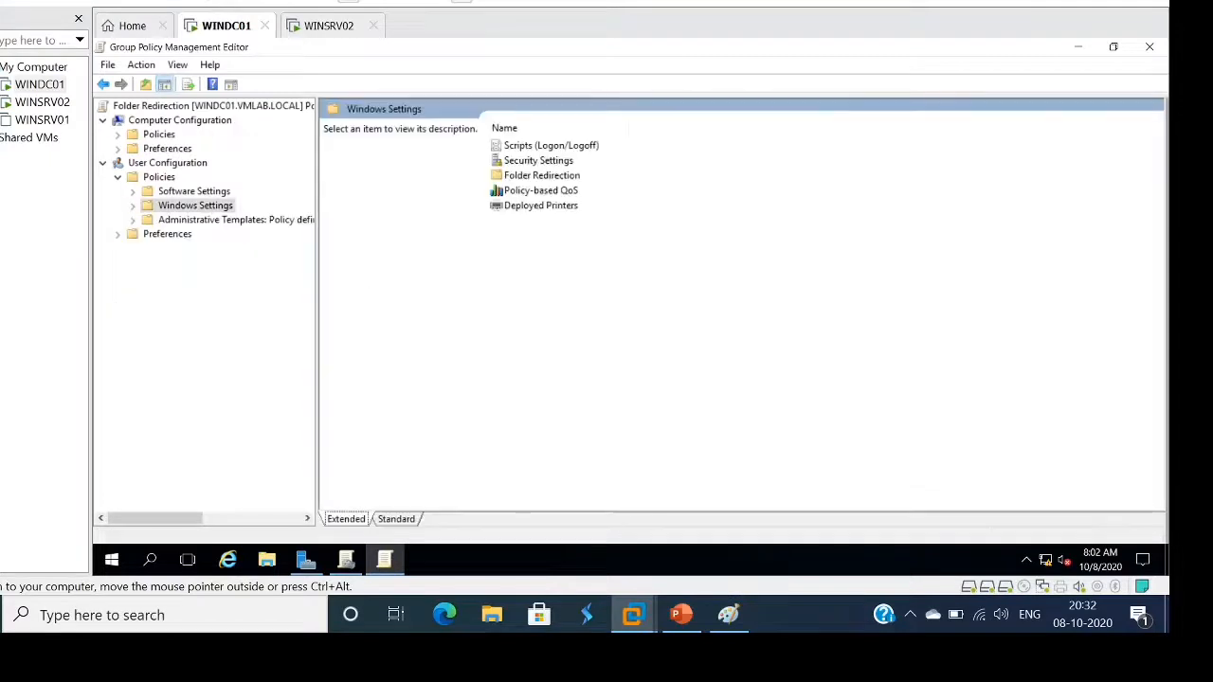
left_click(1149, 47)
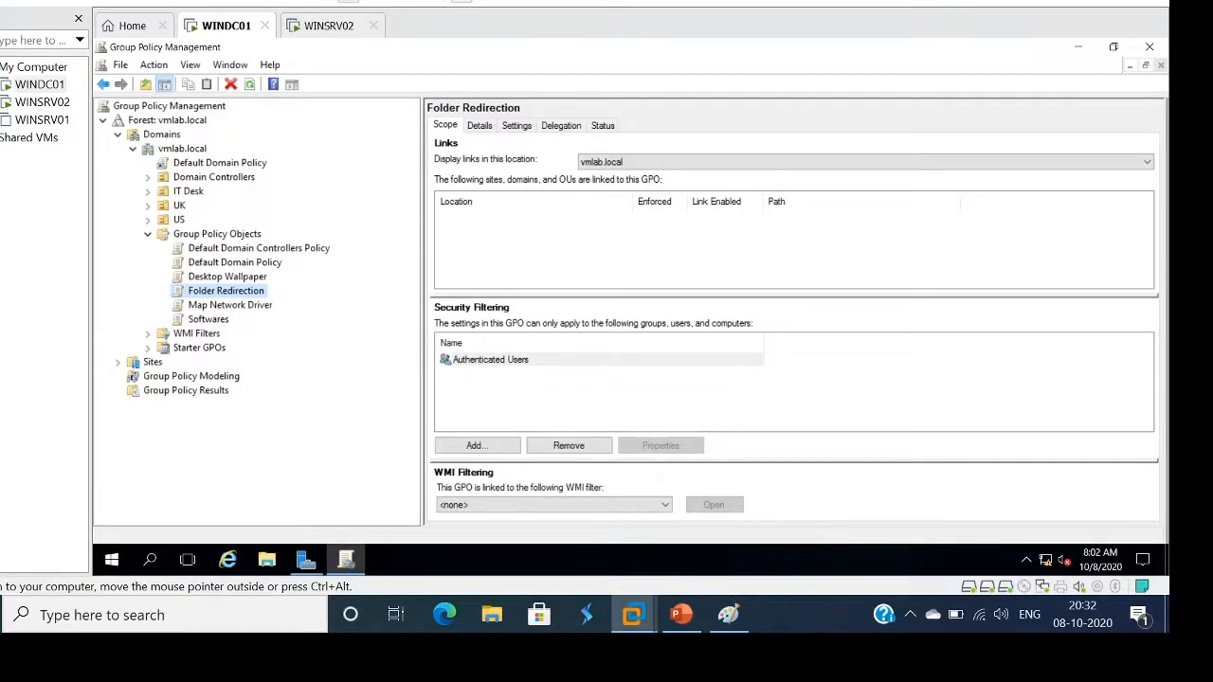
Briefly browse This PC in File Explorer on the domain controller, then close it
left_click(266, 560)
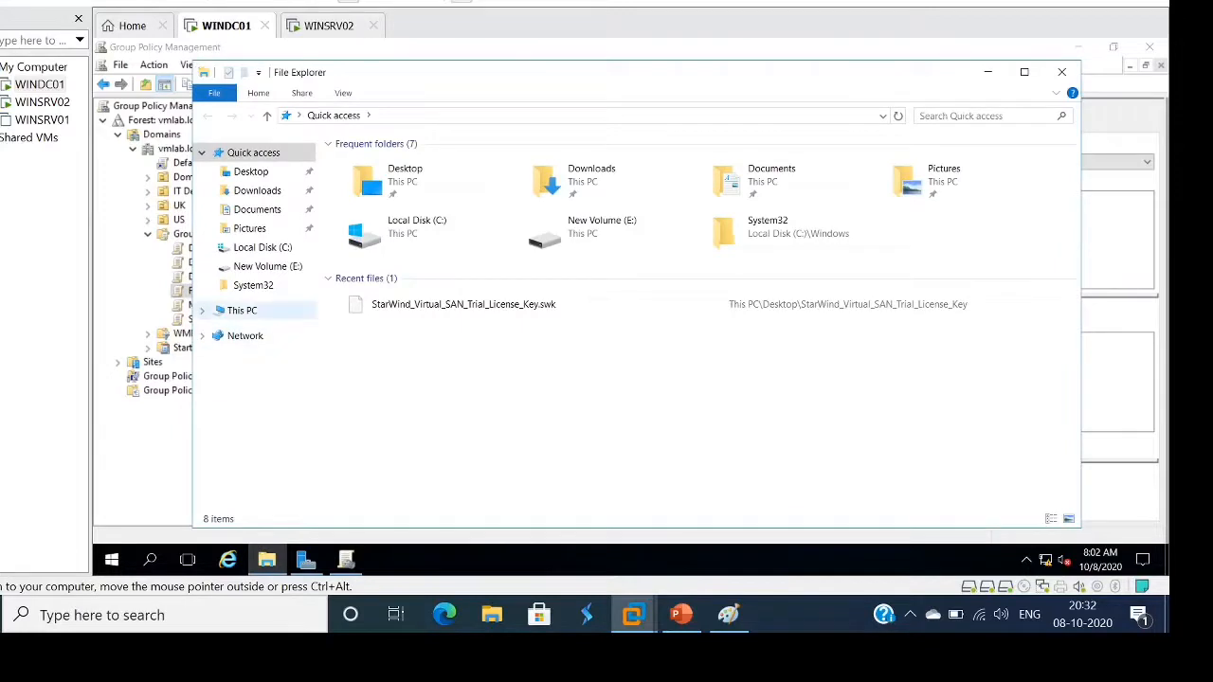
left_click(242, 311)
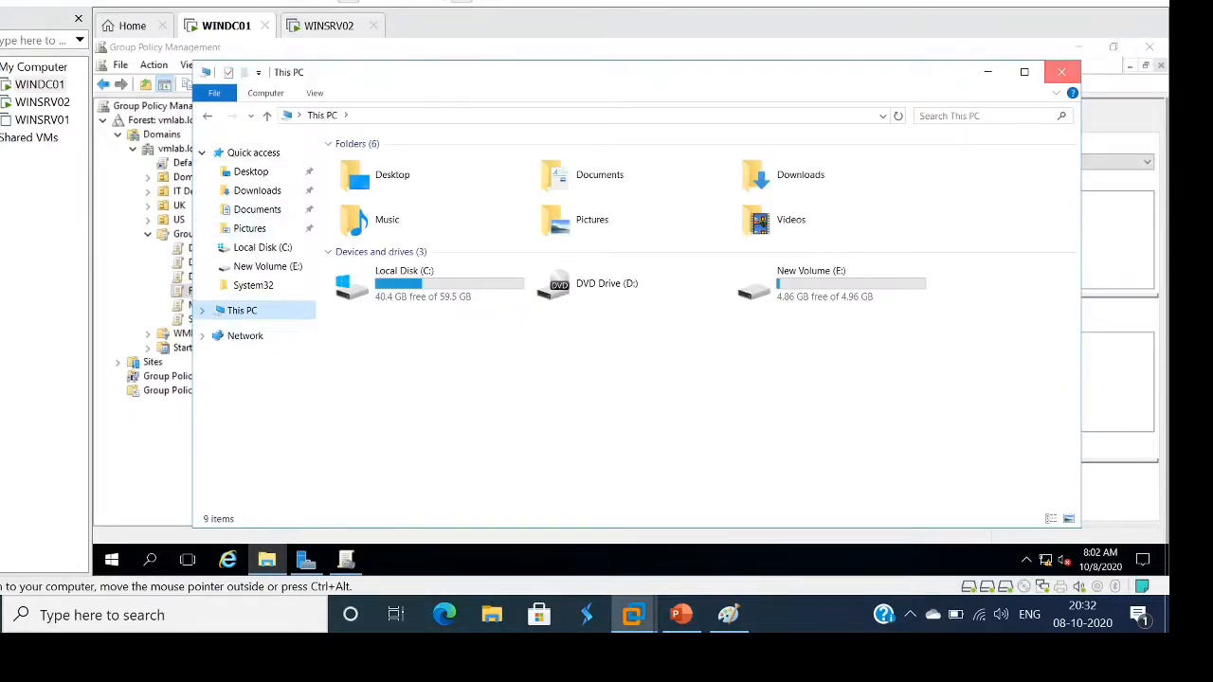
left_click(1062, 71)
left_click(110, 560)
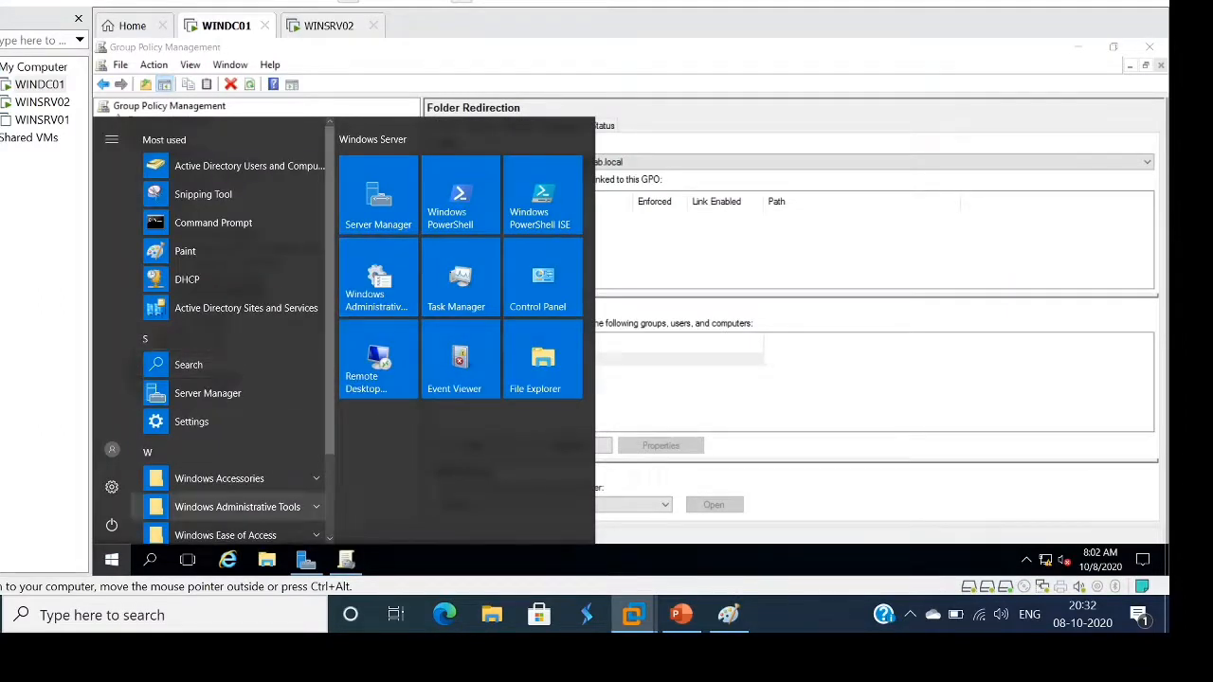
From the Start menu's Windows Administrative Tools, launch Active Directory Users and Computers
left_click(237, 507)
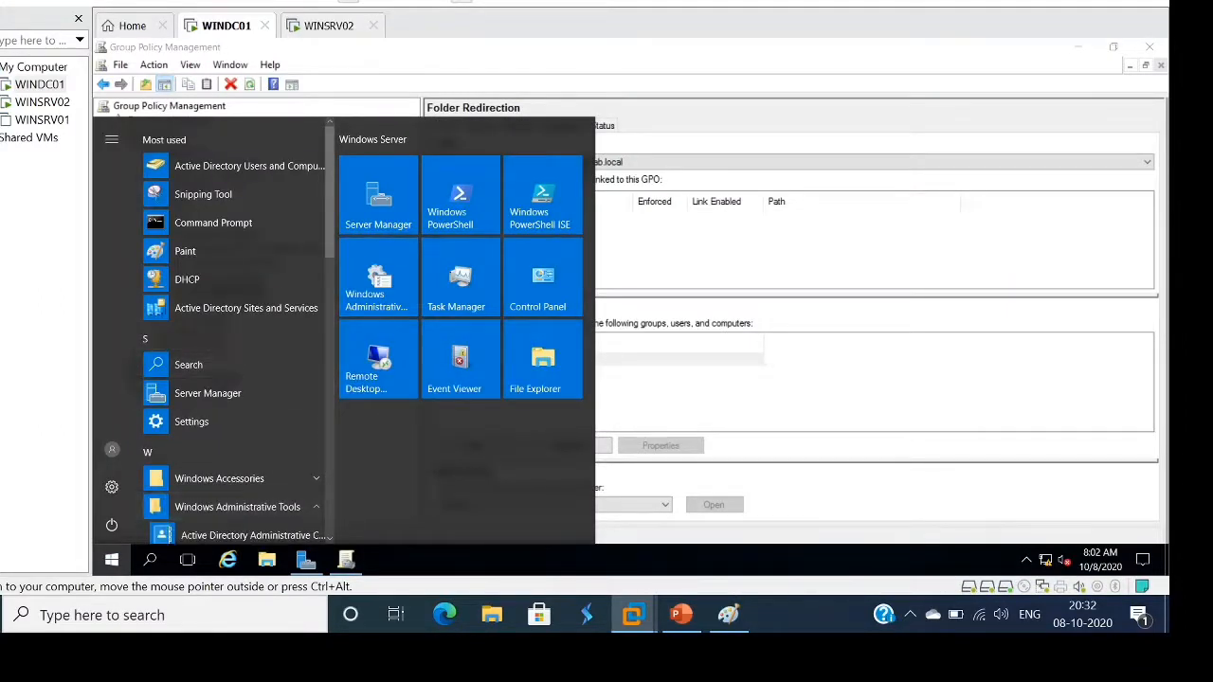
scroll(236, 332, "down", 5)
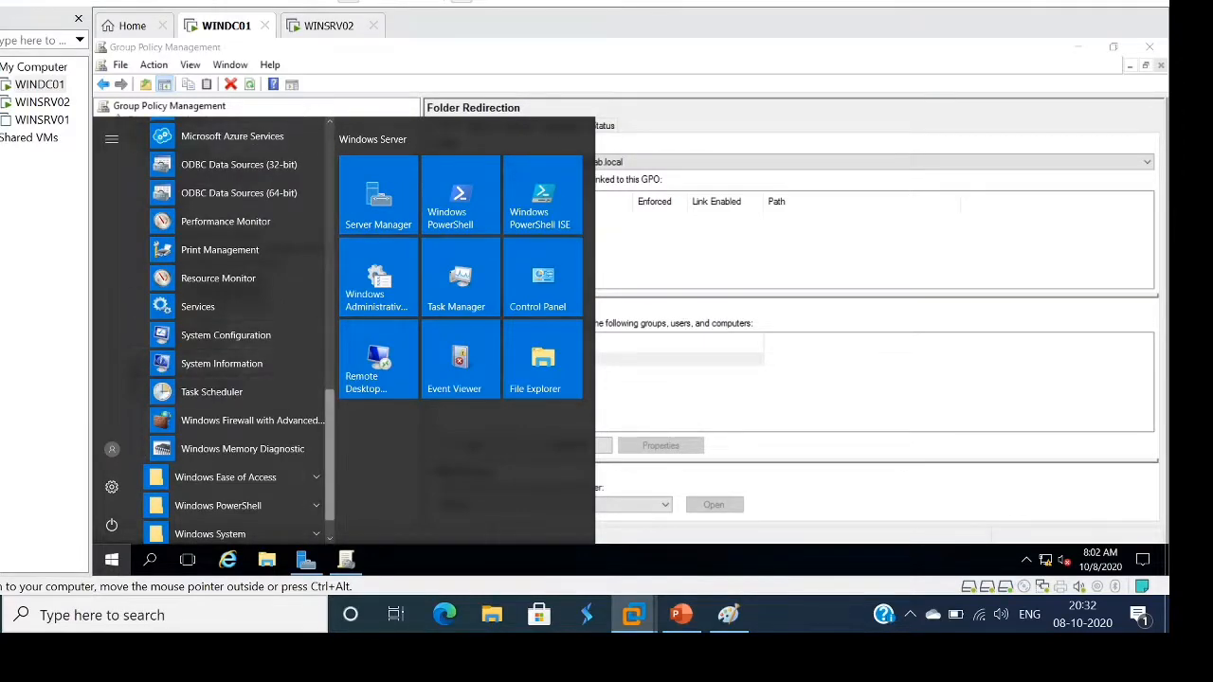
scroll(237, 331, "up", 6)
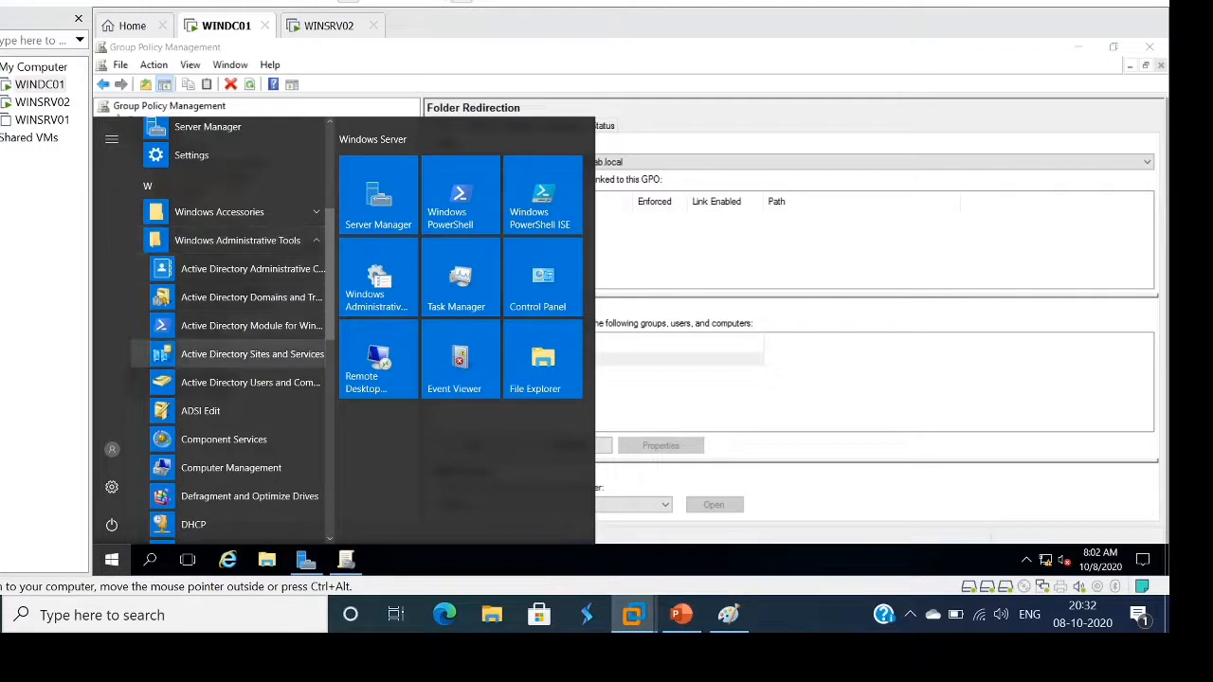
left_click(250, 383)
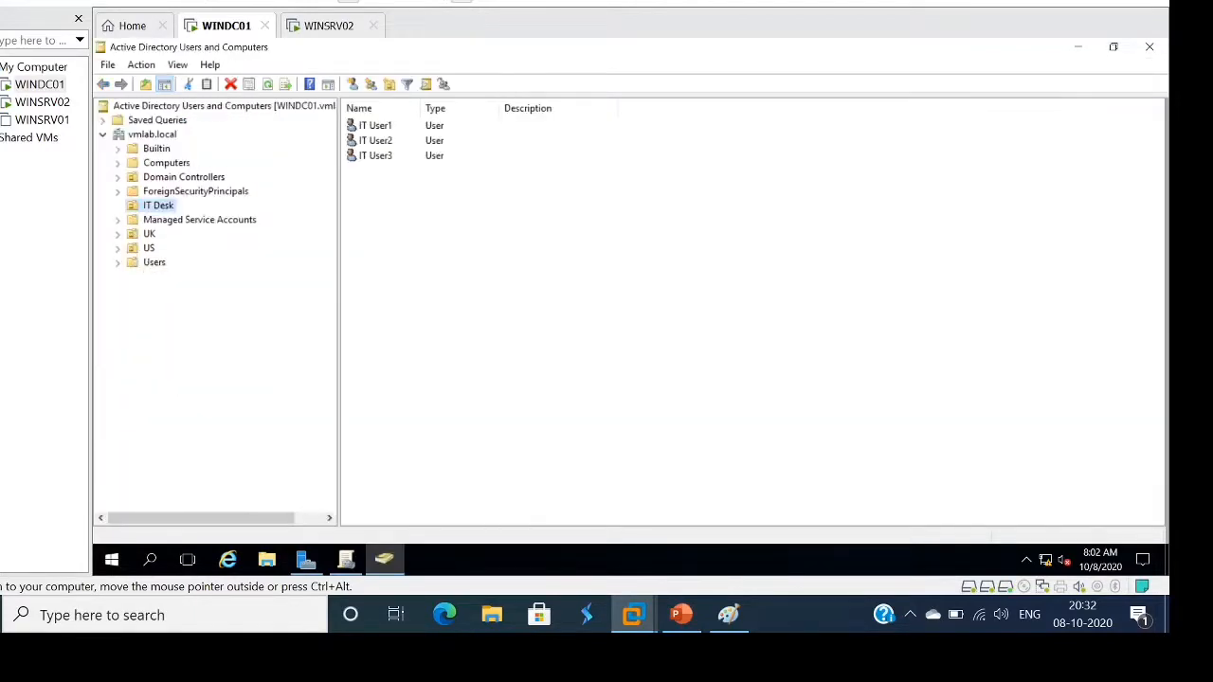
Via New > Organizational Unit on vmlab.local, create the OU 'Folder Redirections'
left_click(151, 134)
right_click(142, 133)
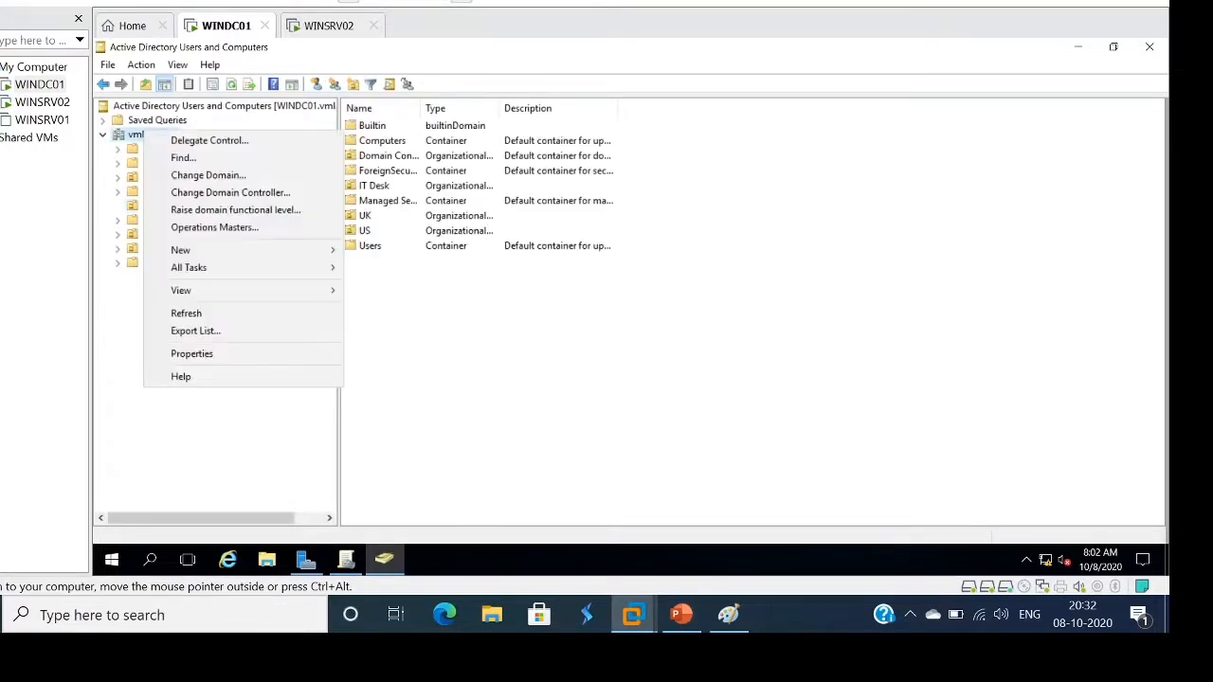
key("Up")
key("Up")
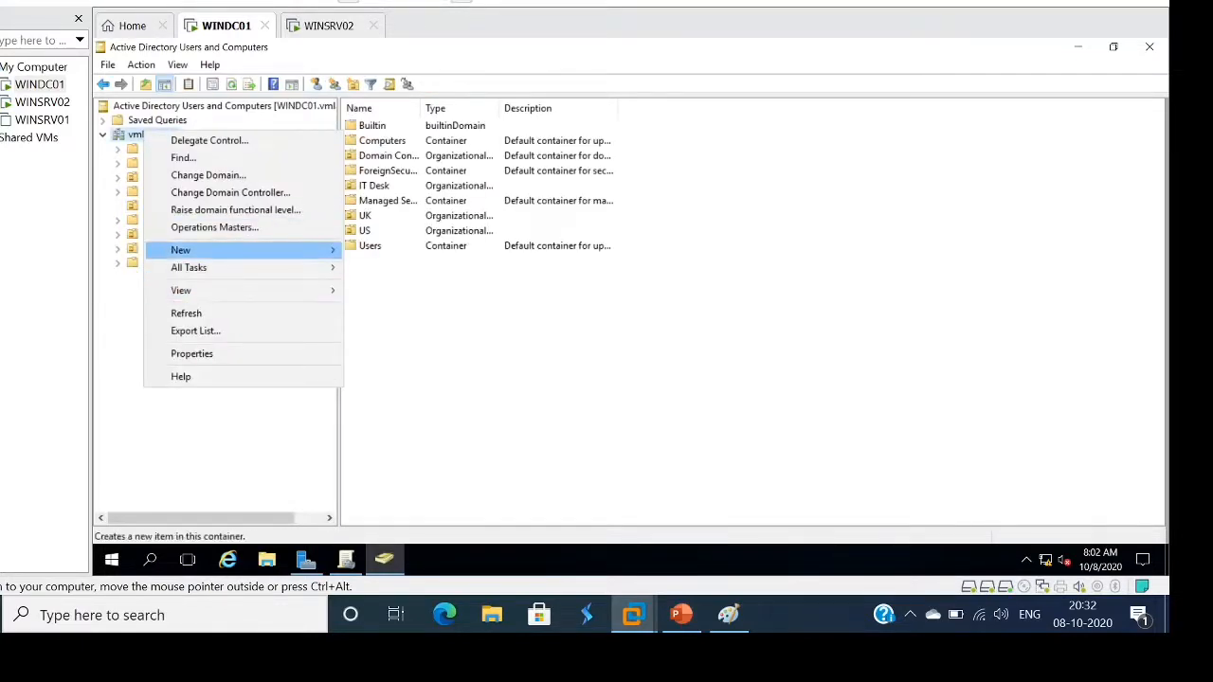
key("Right")
key("Up")
key("Up")
key("Up")
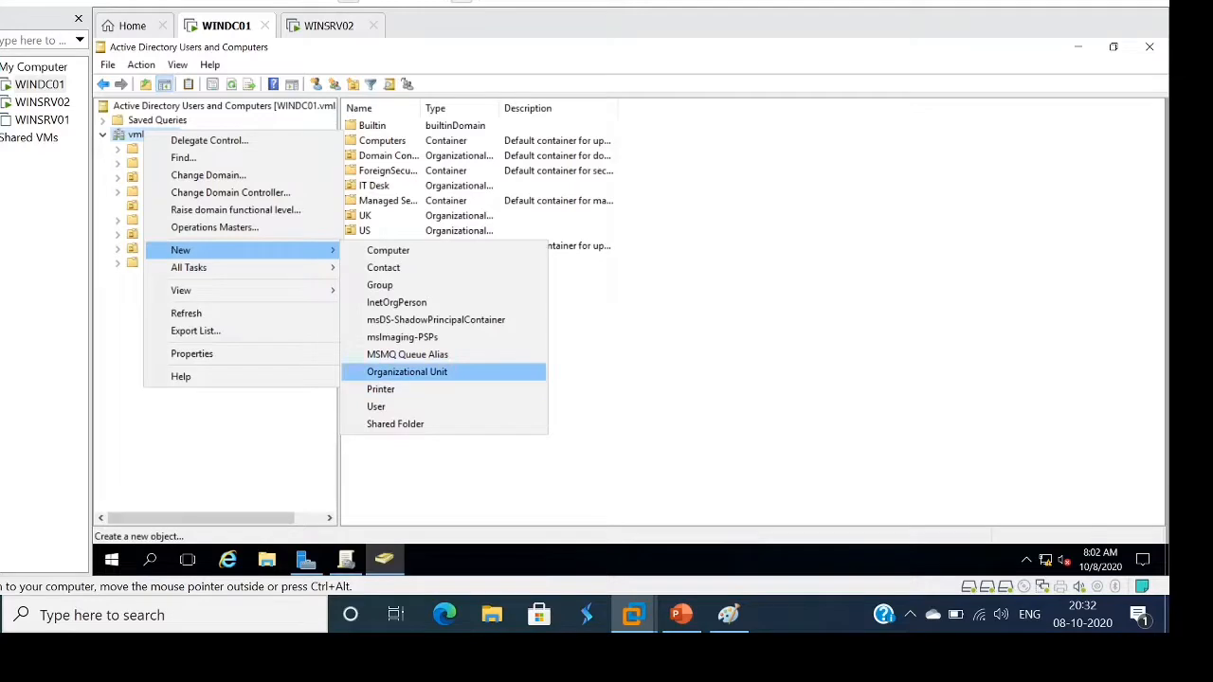
key("Return")
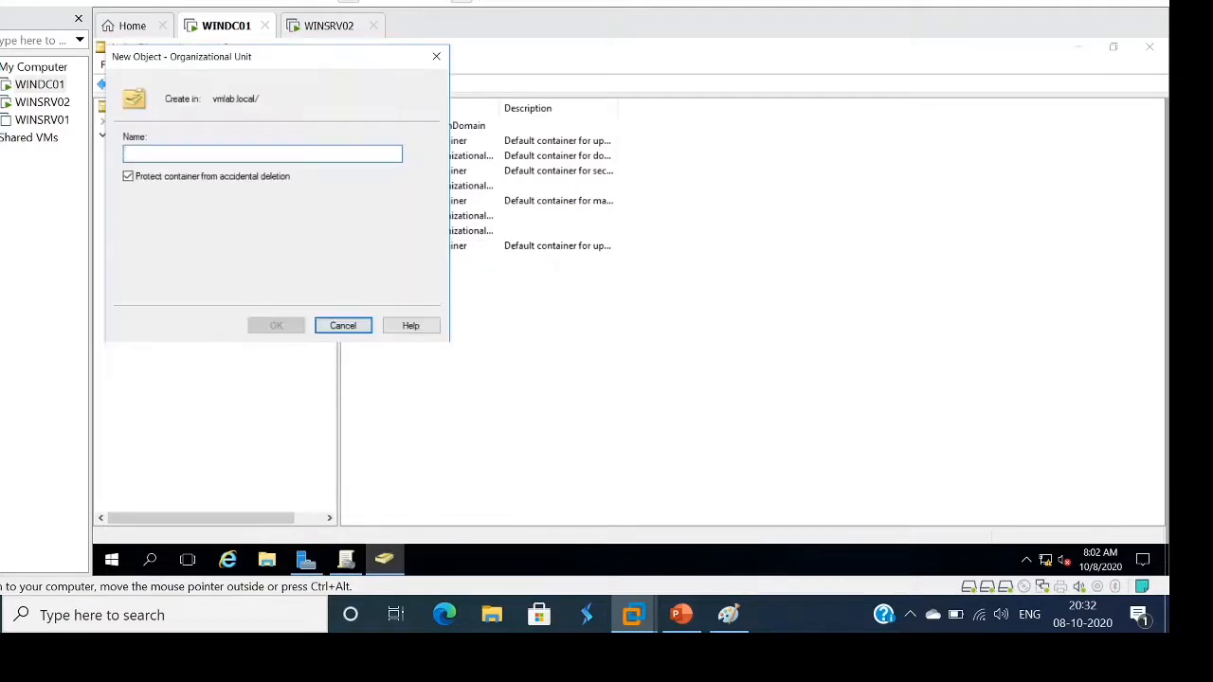
type("Folder R")
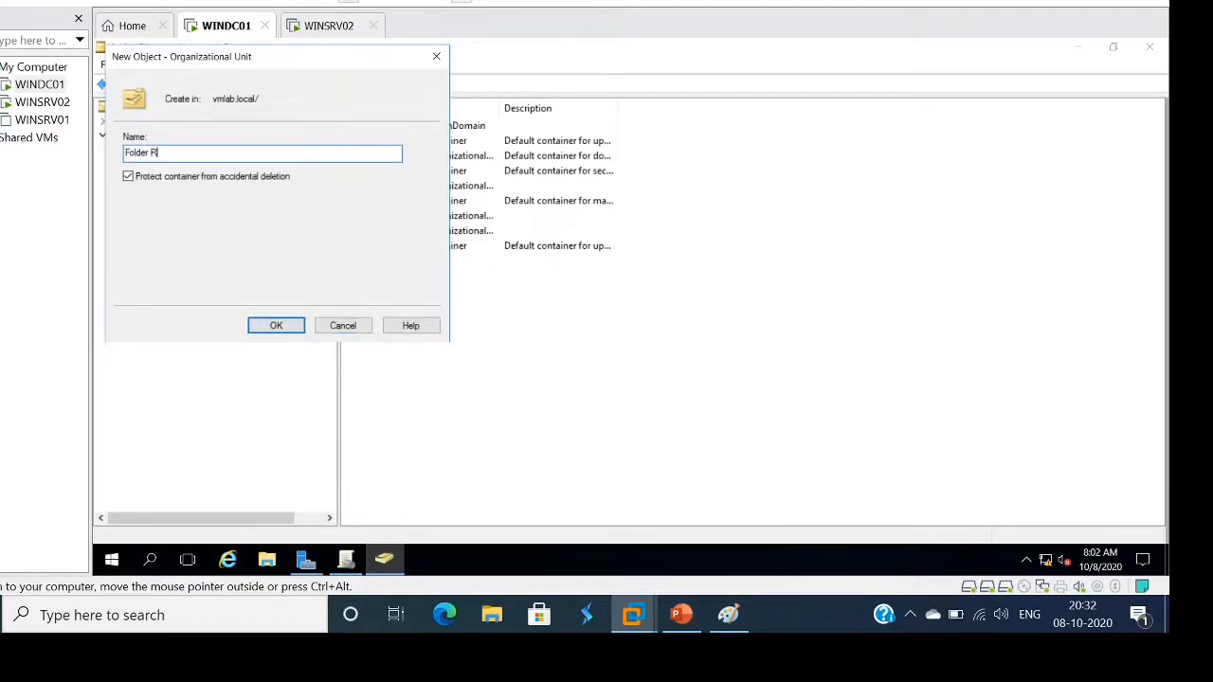
type("edirections")
key("Return")
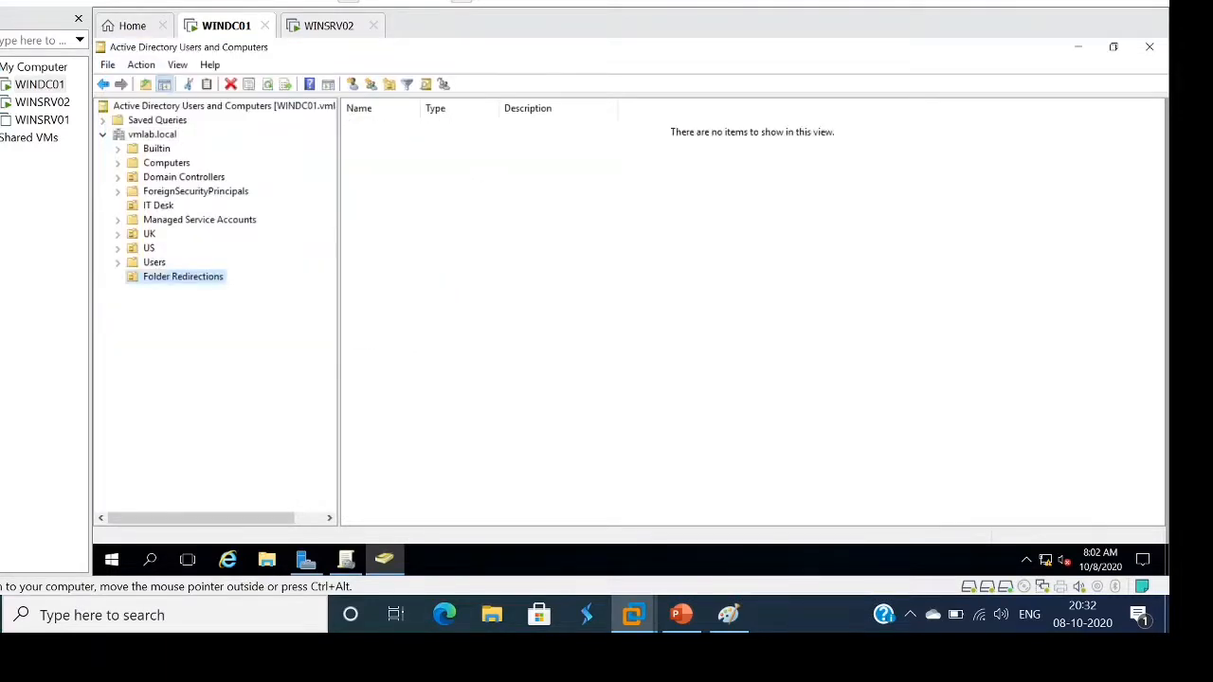
Start a new user in Folder Redirections with first name FR and a user logon name
right_click(638, 193)
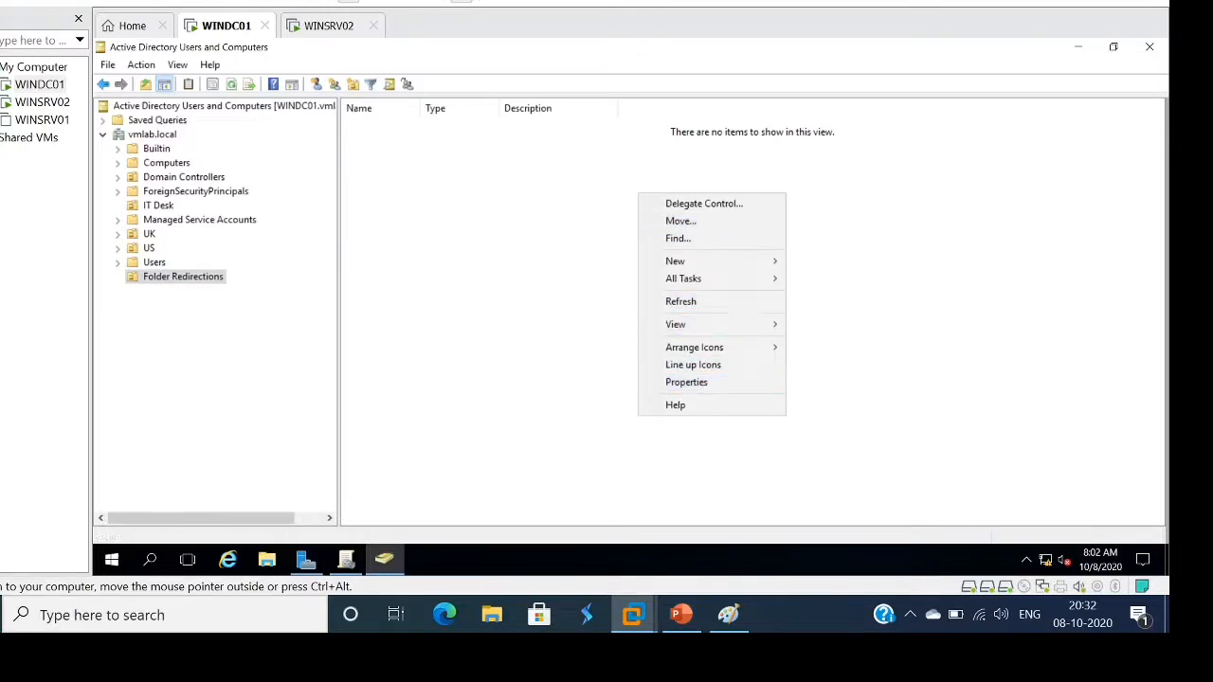
mouse_move(716, 261)
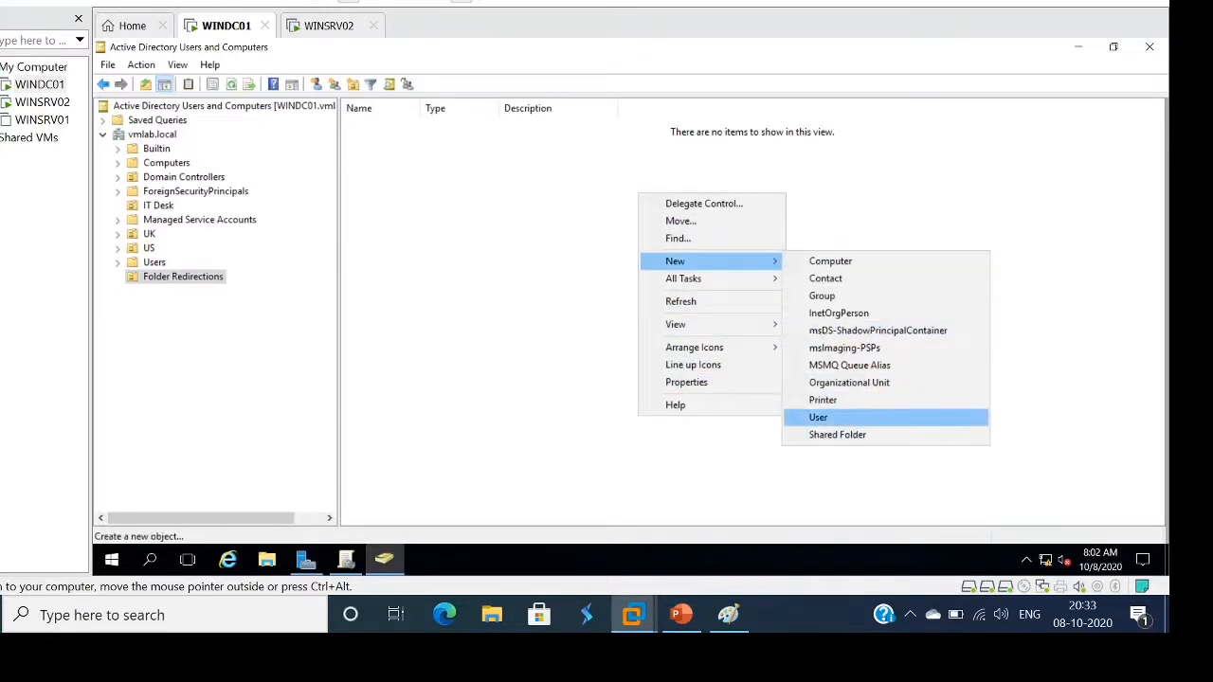
key("Return")
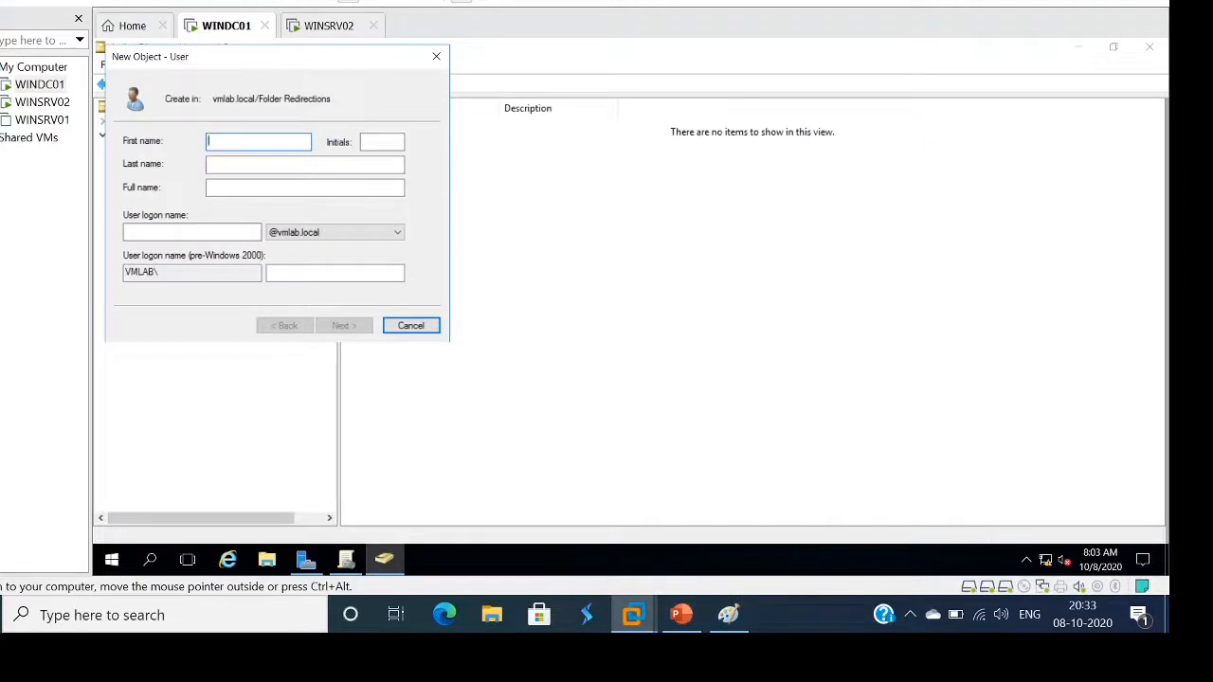
type("FR")
key("Tab")
key("Tab")
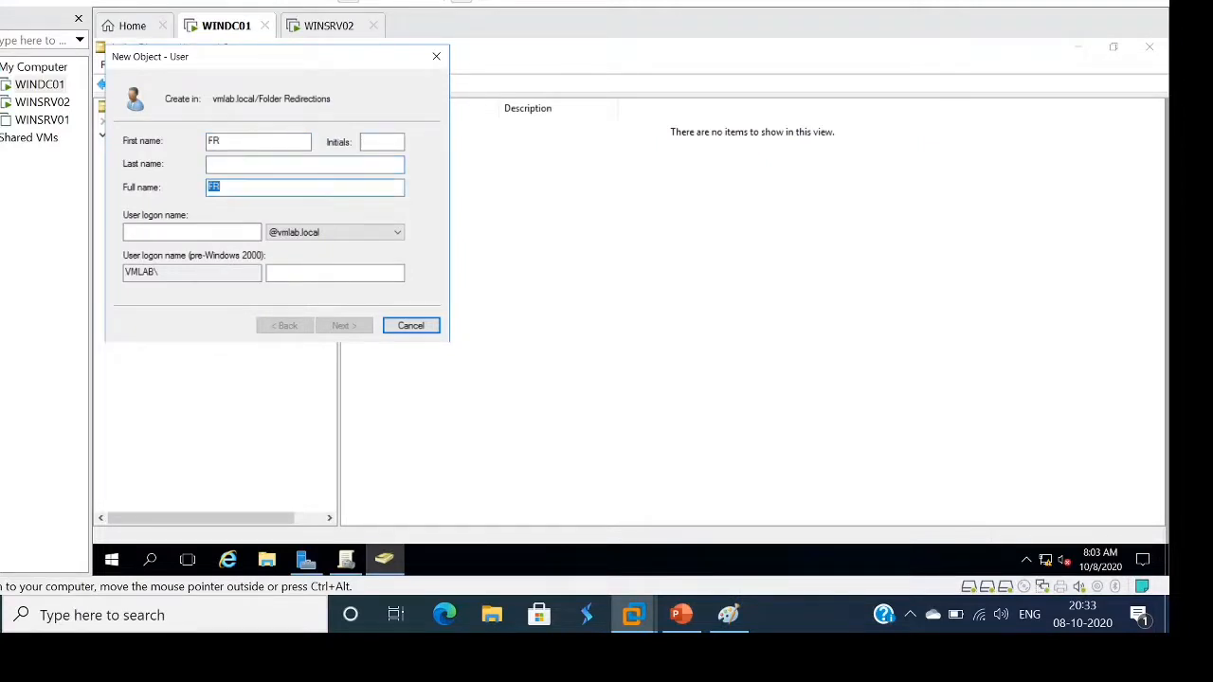
key("Tab")
type("F")
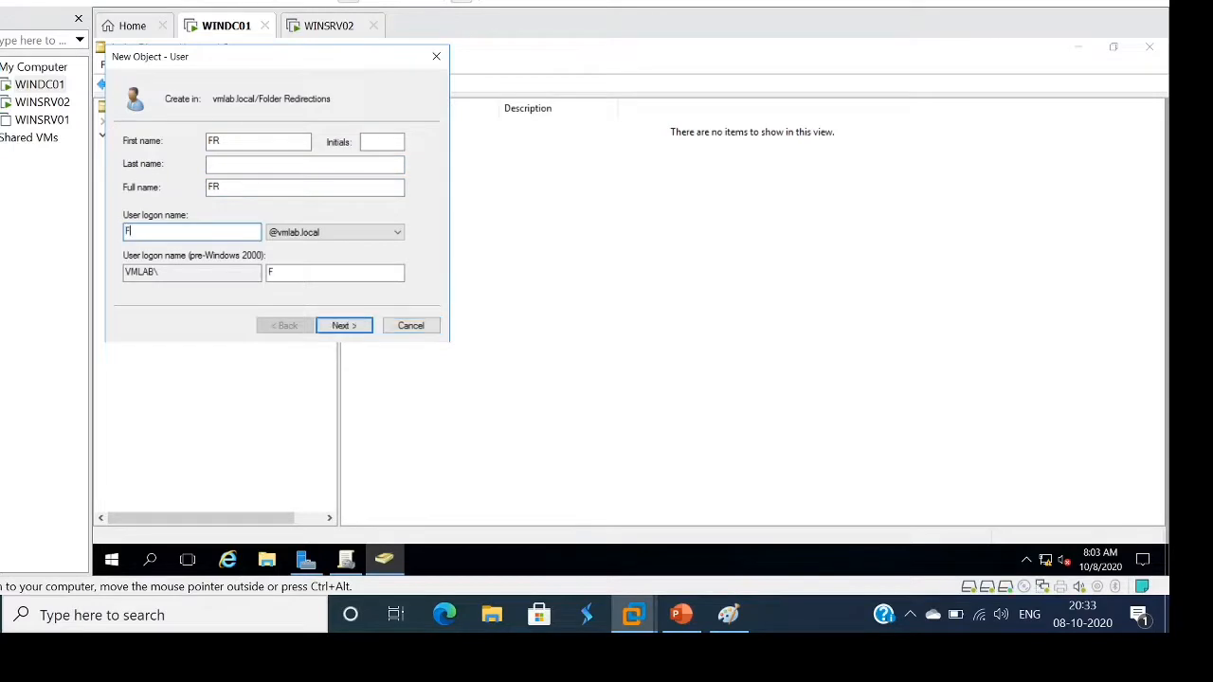
type("RUser1")
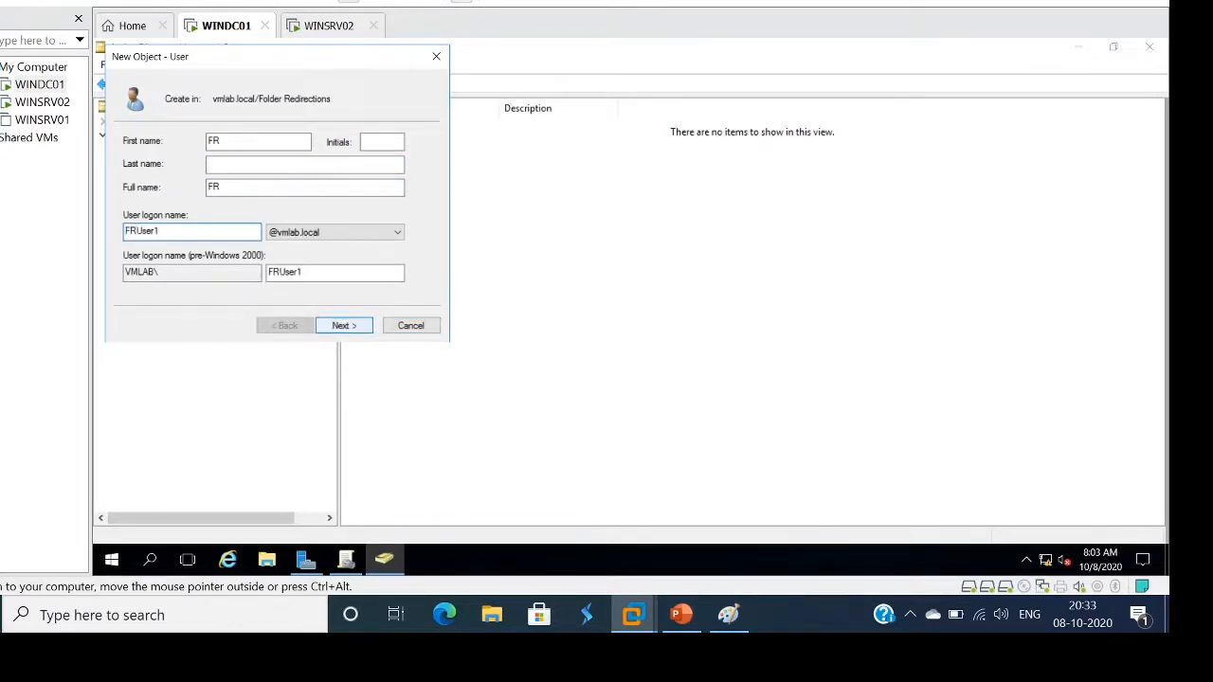
key("Return")
Set FR's password, untick must-change, tick cannot-change and never-expires, and finish
type("Pa$$w0rd")
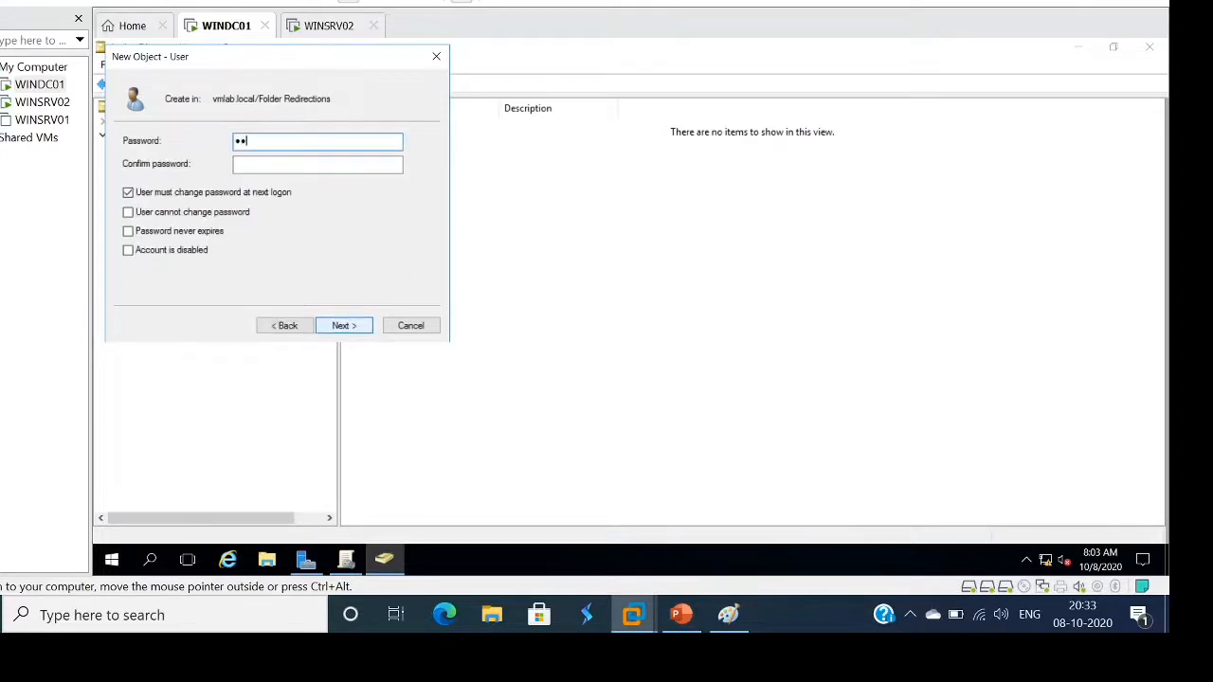
type("@123")
key("Tab")
type("Pa$$w0rd")
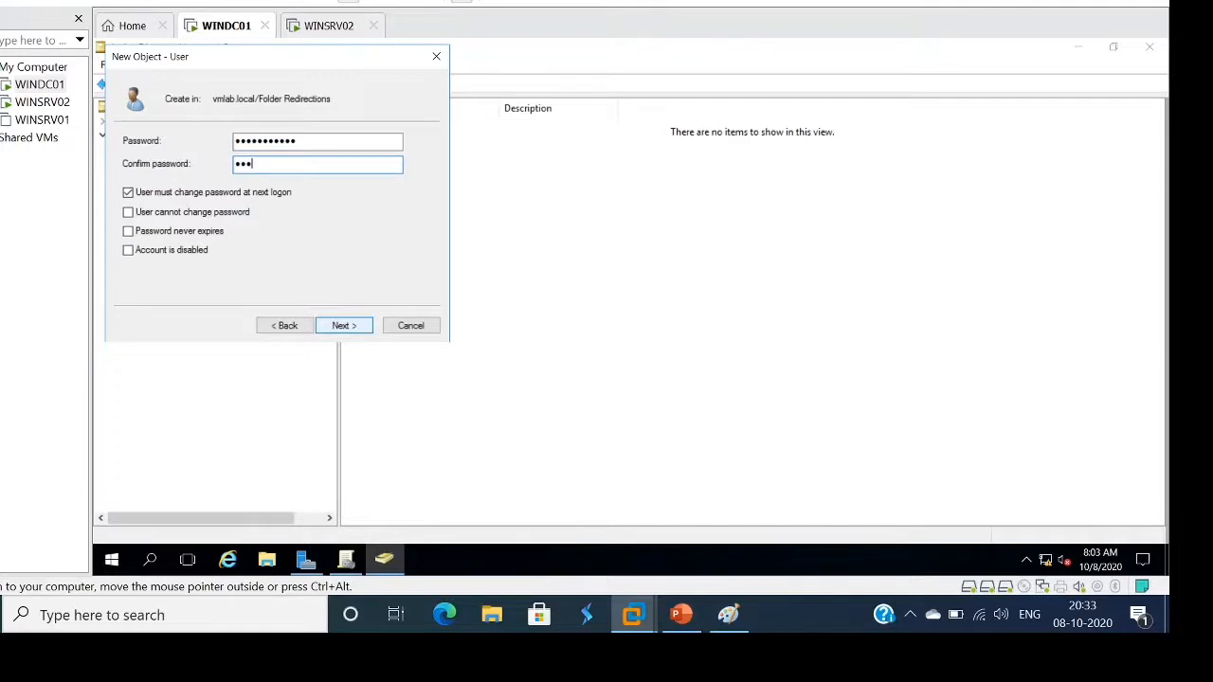
type("@123")
left_click(129, 192)
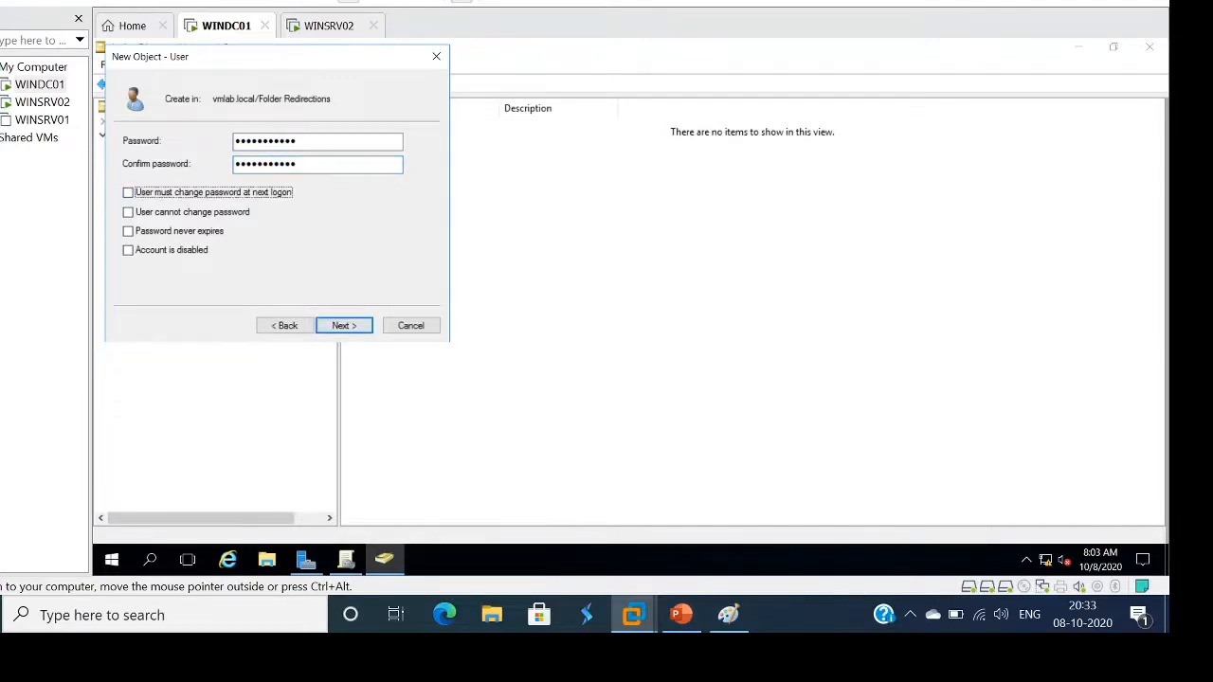
left_click(129, 212)
left_click(129, 231)
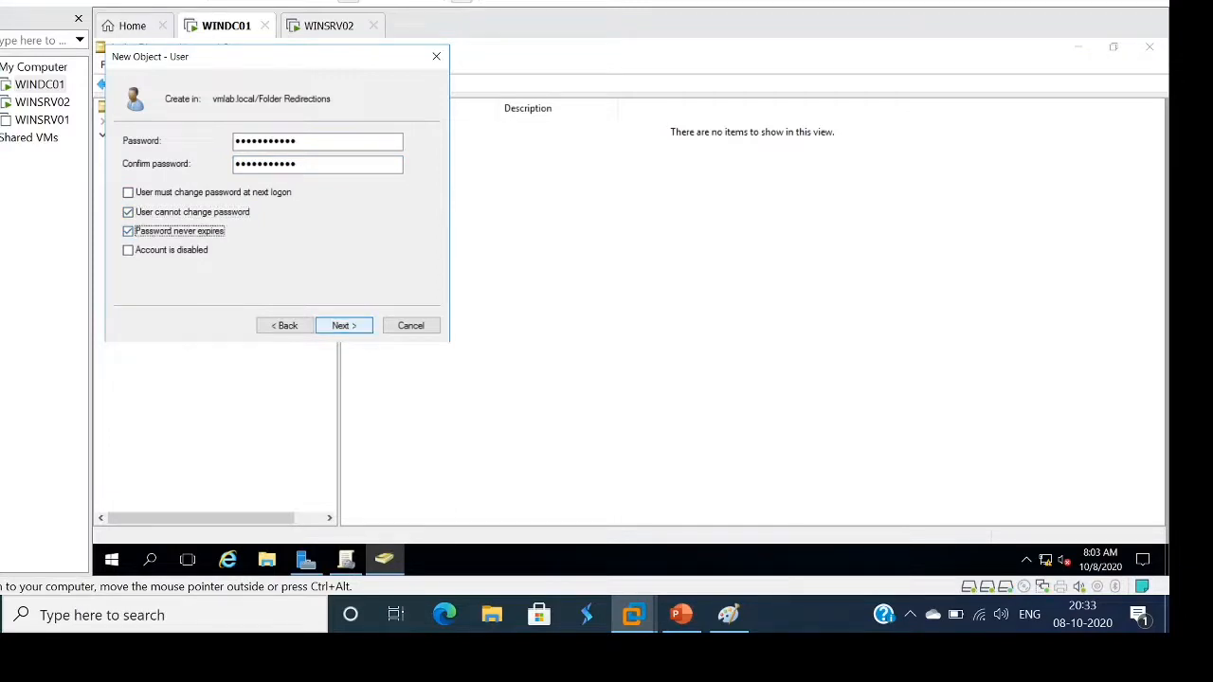
left_click(344, 325)
left_click(344, 325)
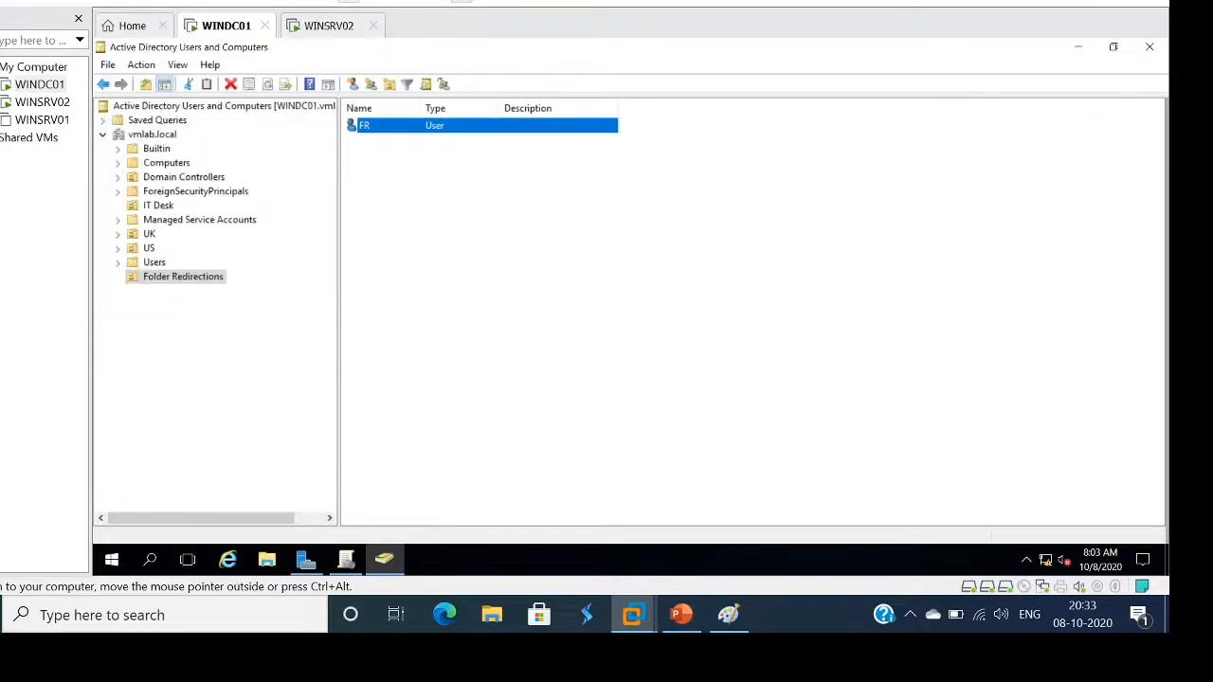
Start another new user in Folder Redirections with first name FR1
right_click(517, 248)
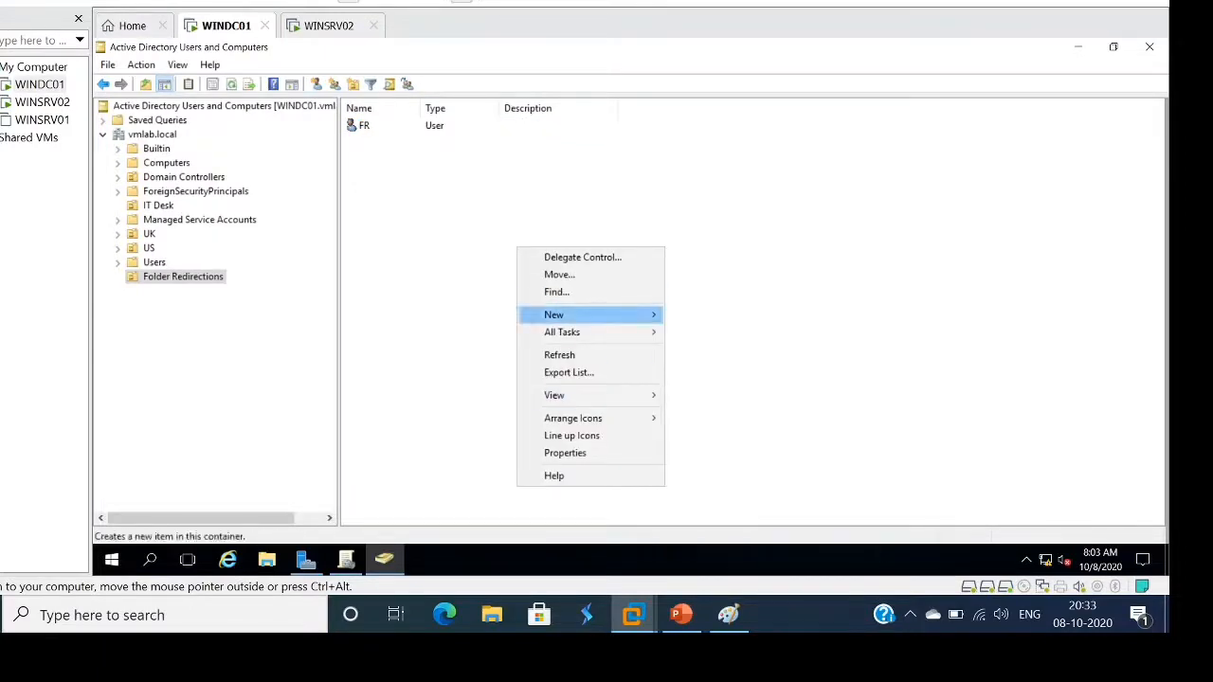
mouse_move(588, 315)
left_click(701, 471)
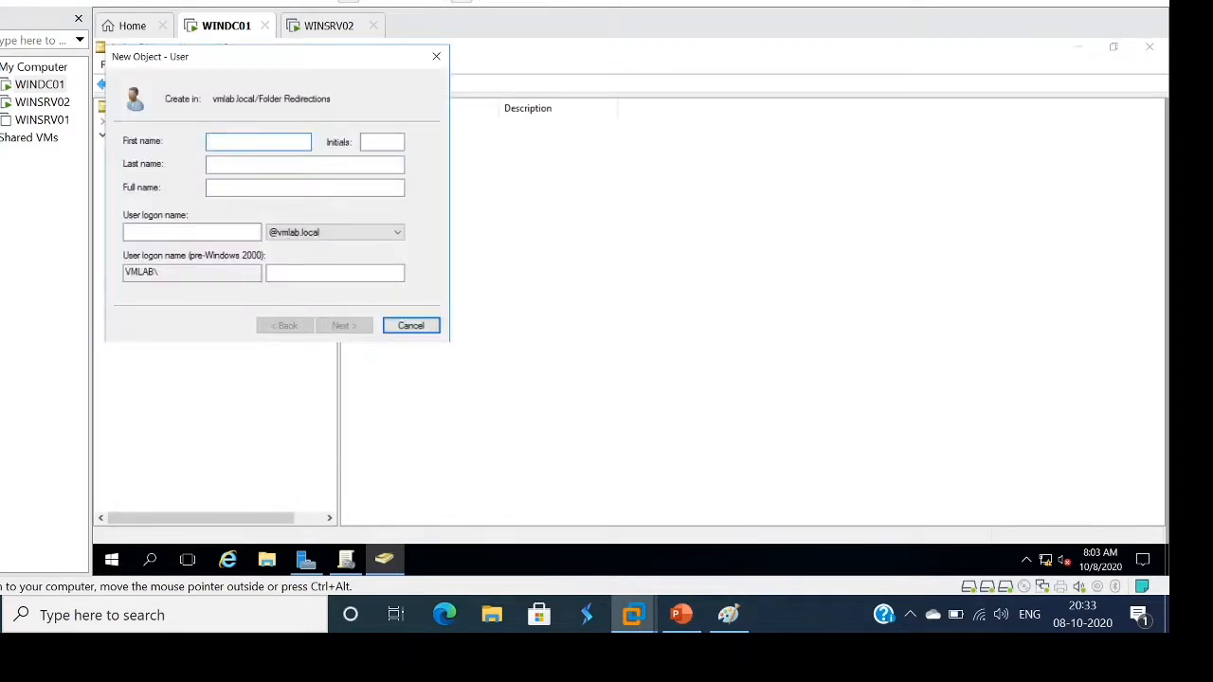
type("FR1")
key("Tab")
key("Tab")
key("Tab")
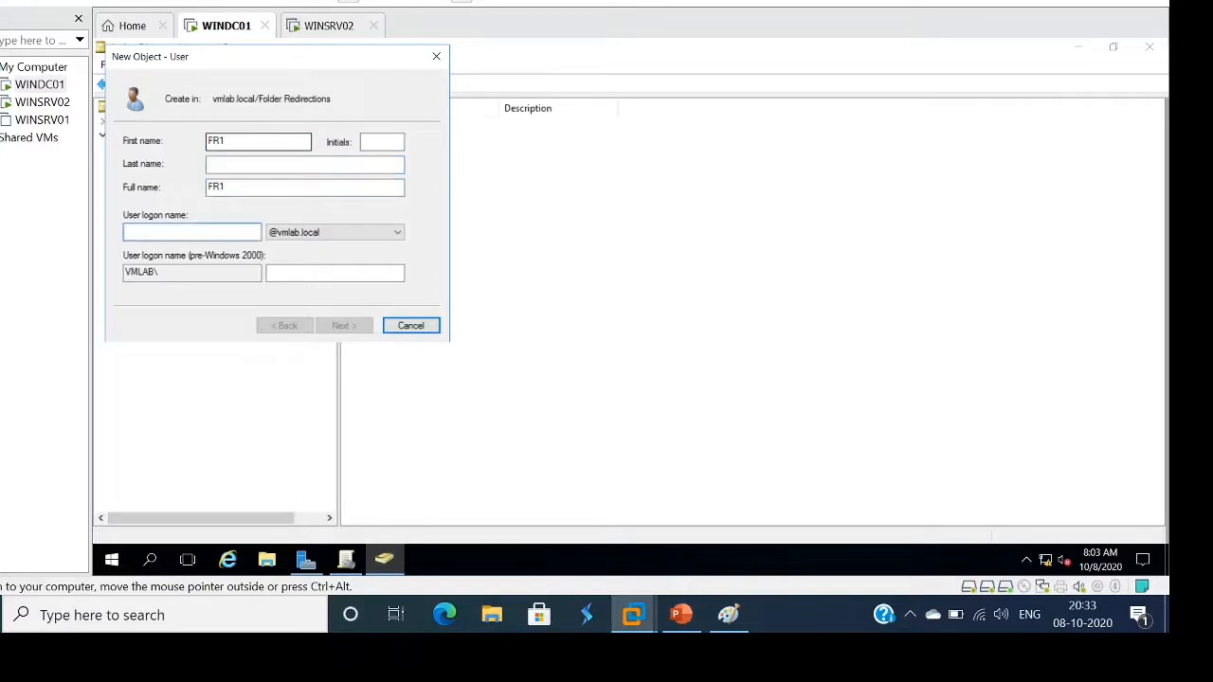
type("FR1")
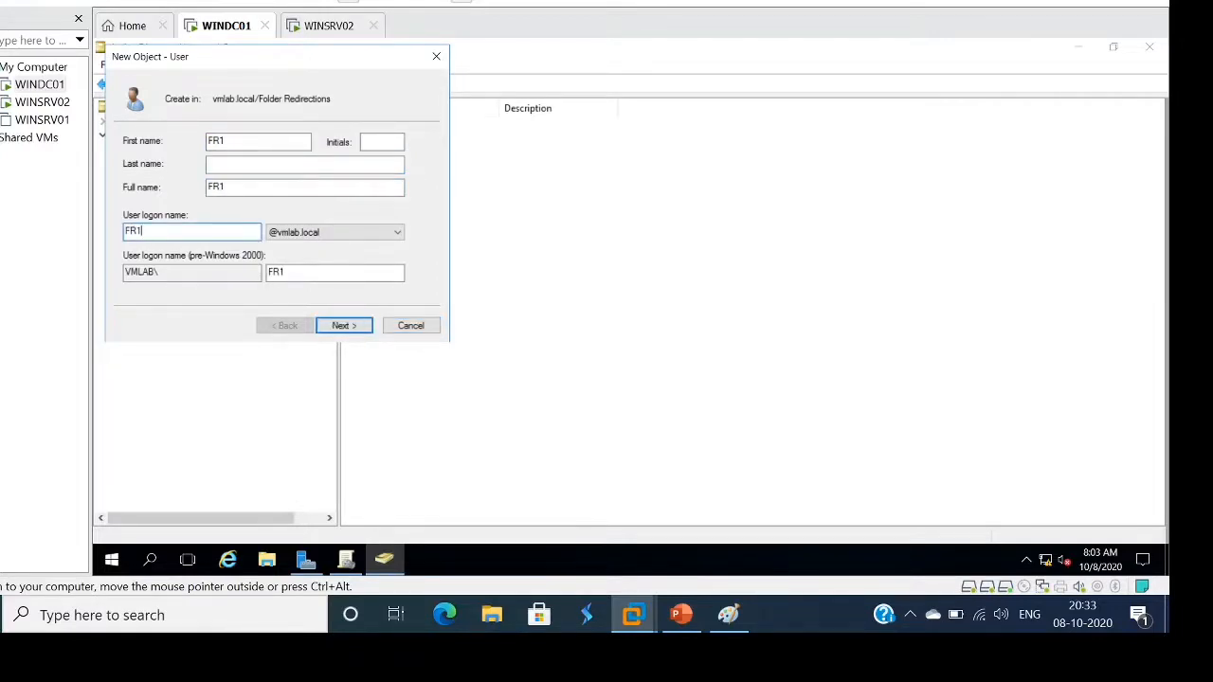
left_click(344, 325)
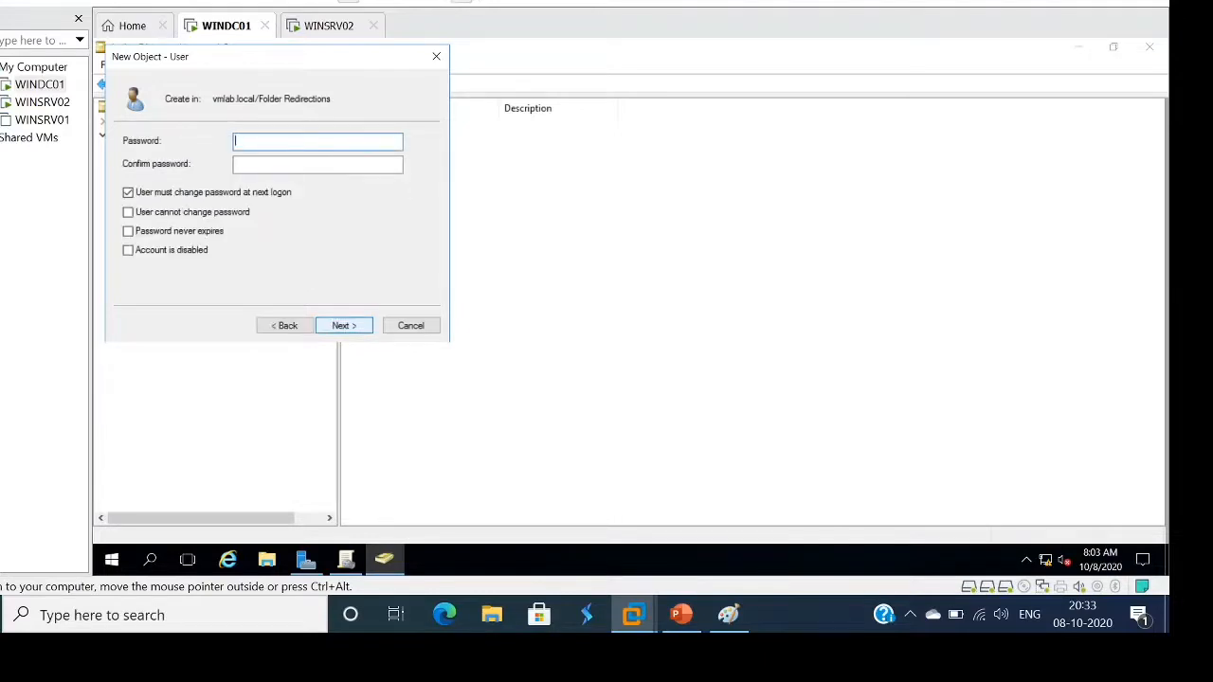
Enter FR1's password, set it to never expire and unchangeable by the user, and finish
type("Pa$$w0rd1234")
key("Tab")
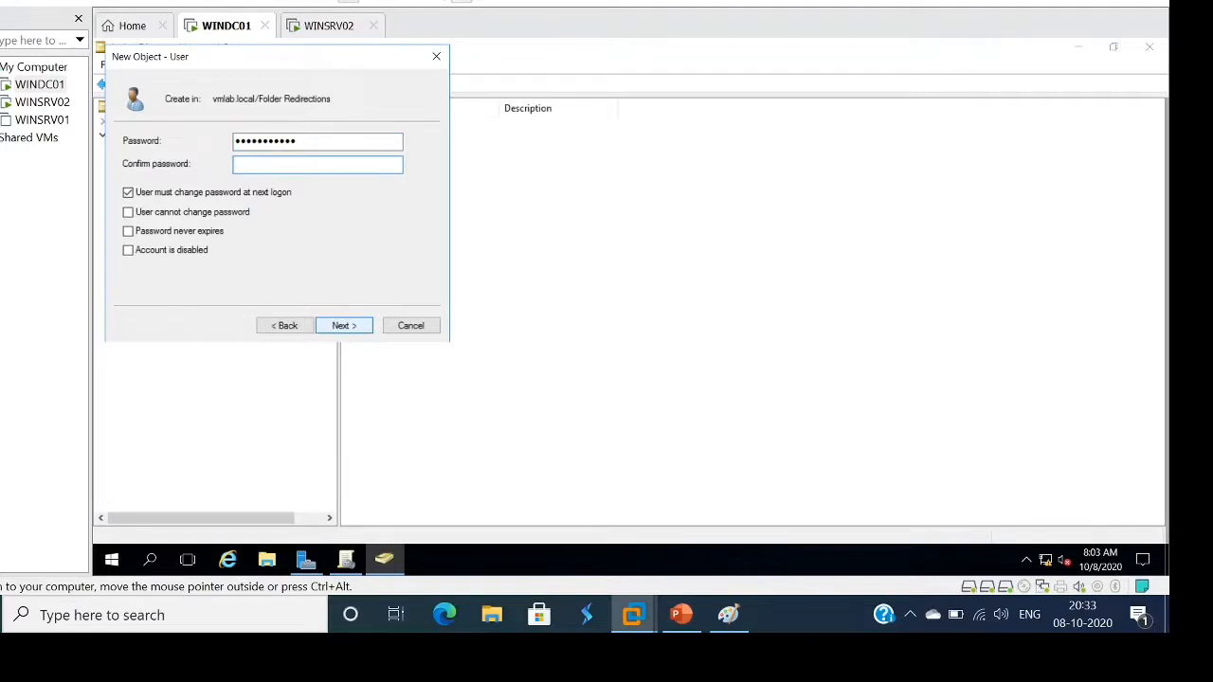
type("Pa$$w0rd1234")
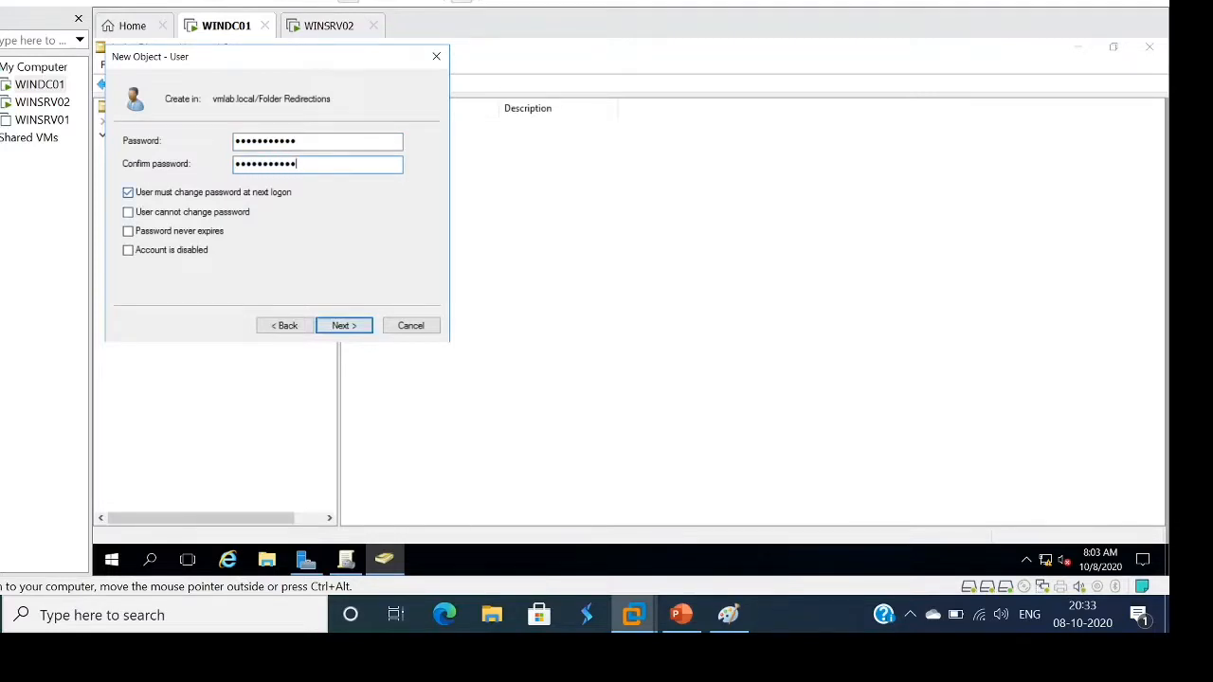
key("Tab")
key("space")
key("Tab")
key("Tab")
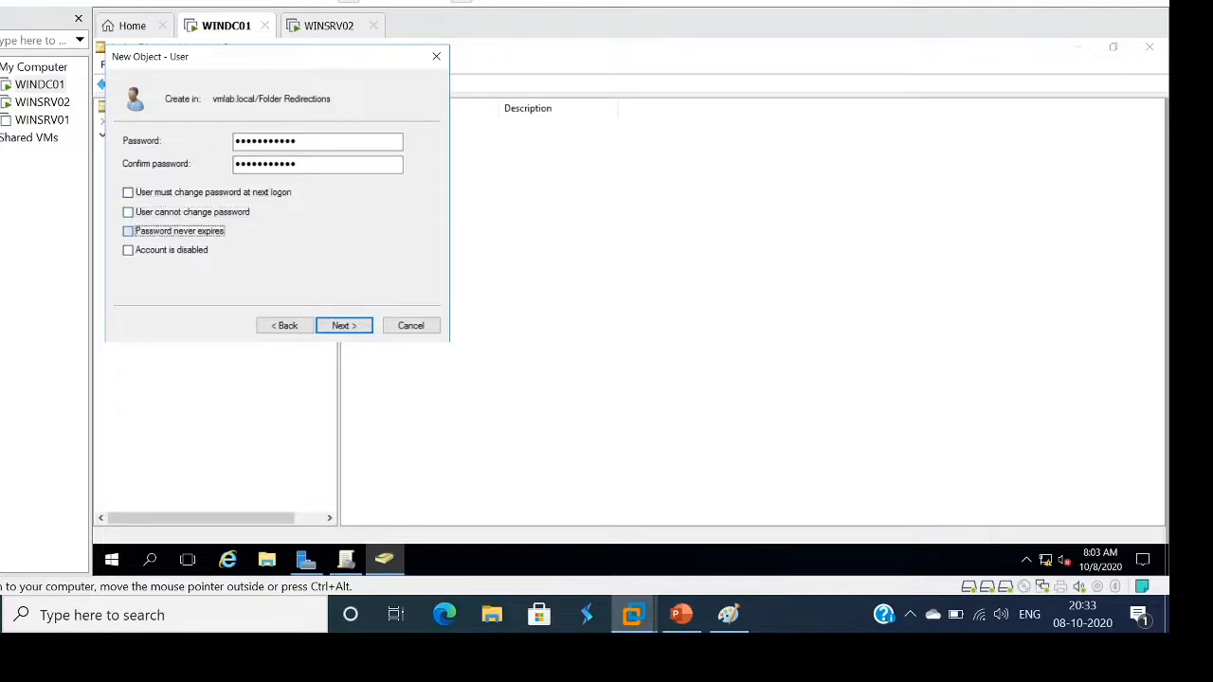
key("space")
key("shift+Tab")
key("space")
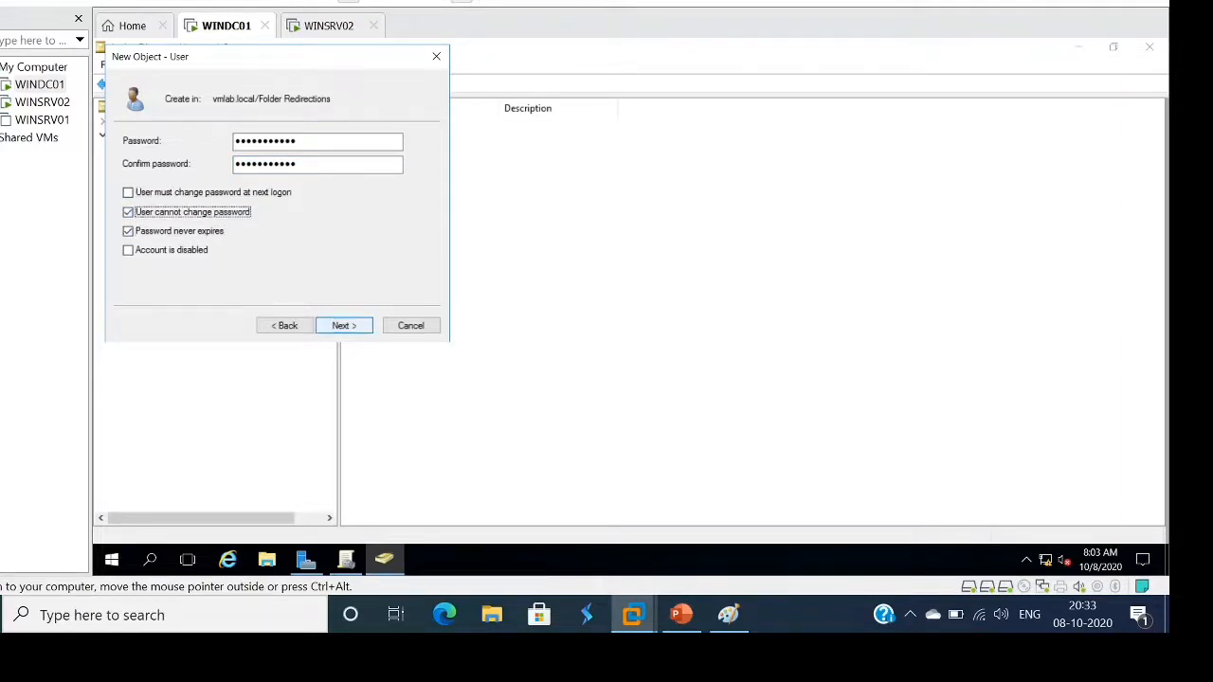
key("Return")
key("Return")
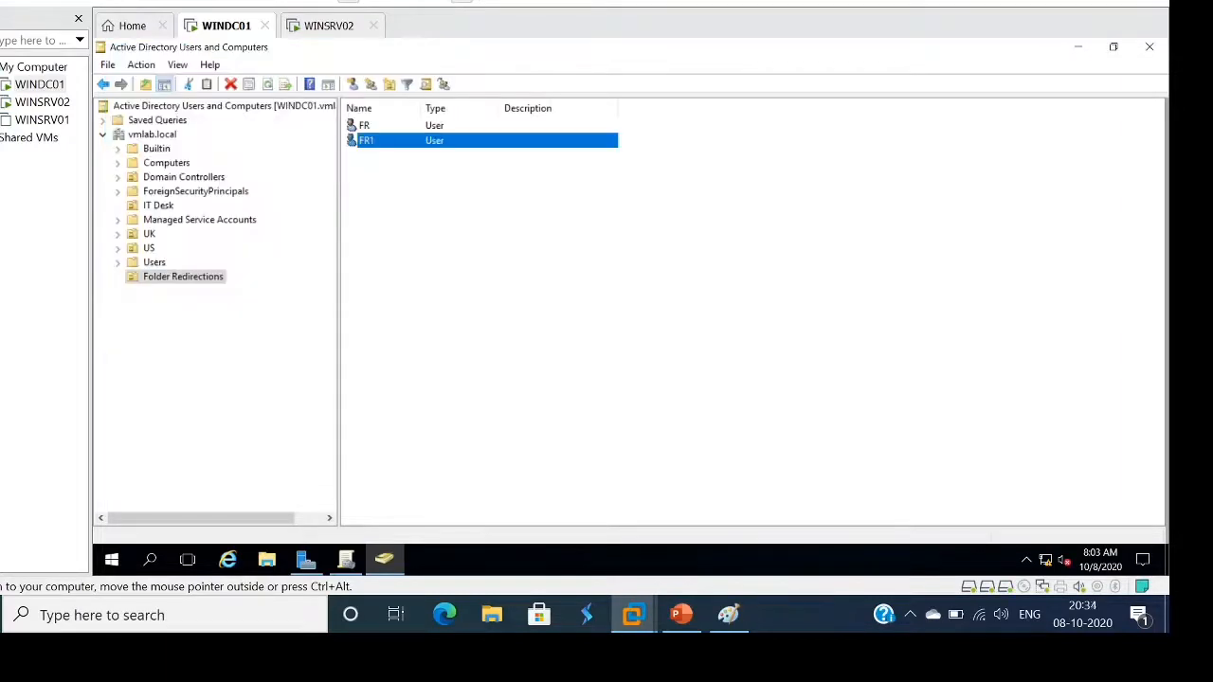
Switch back to Group Policy Management and refresh its view
left_click(514, 306)
right_click(515, 306)
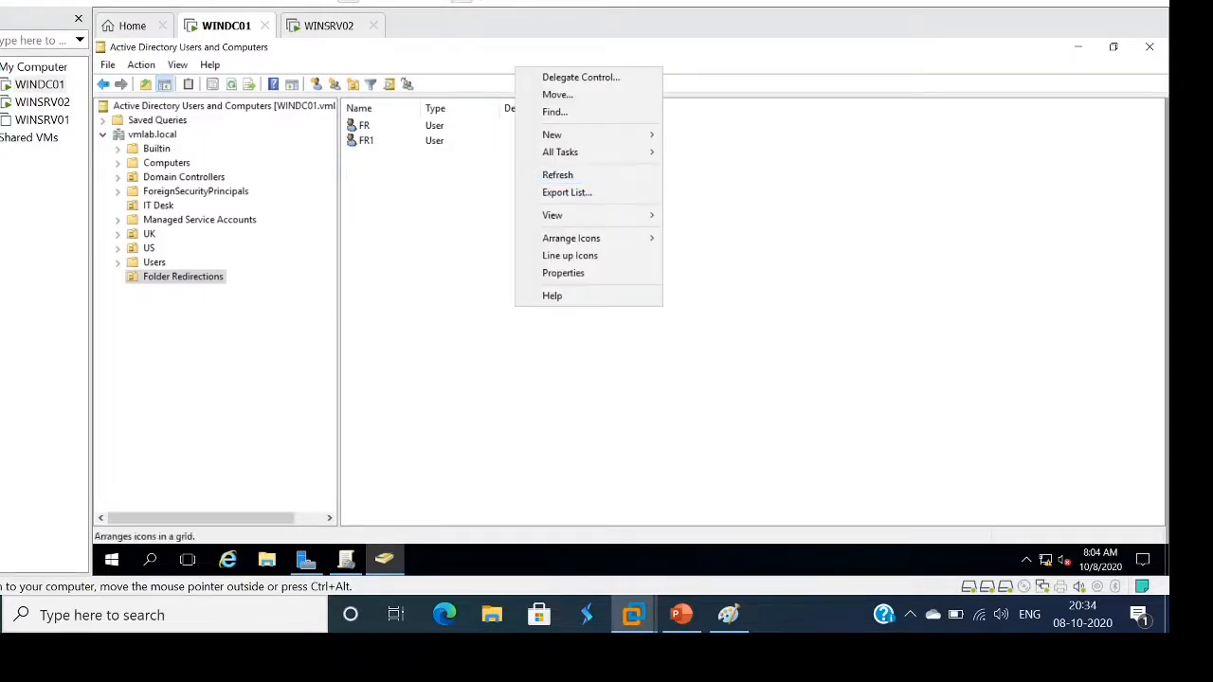
left_click(558, 175)
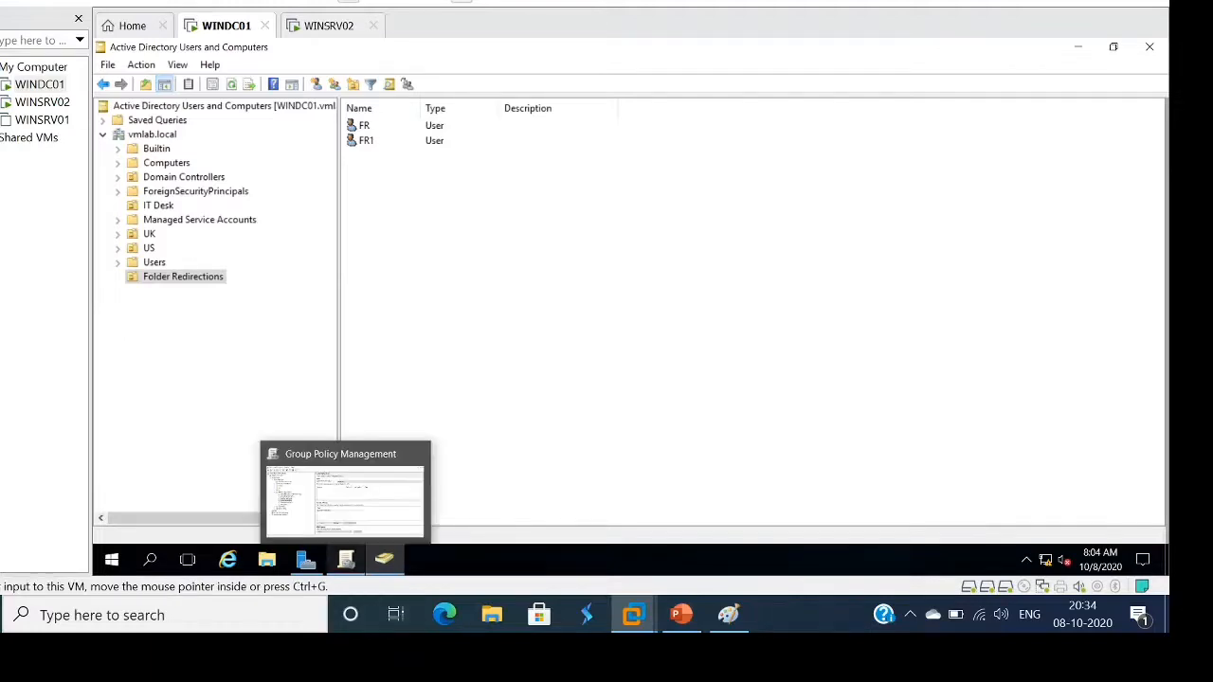
left_click(346, 560)
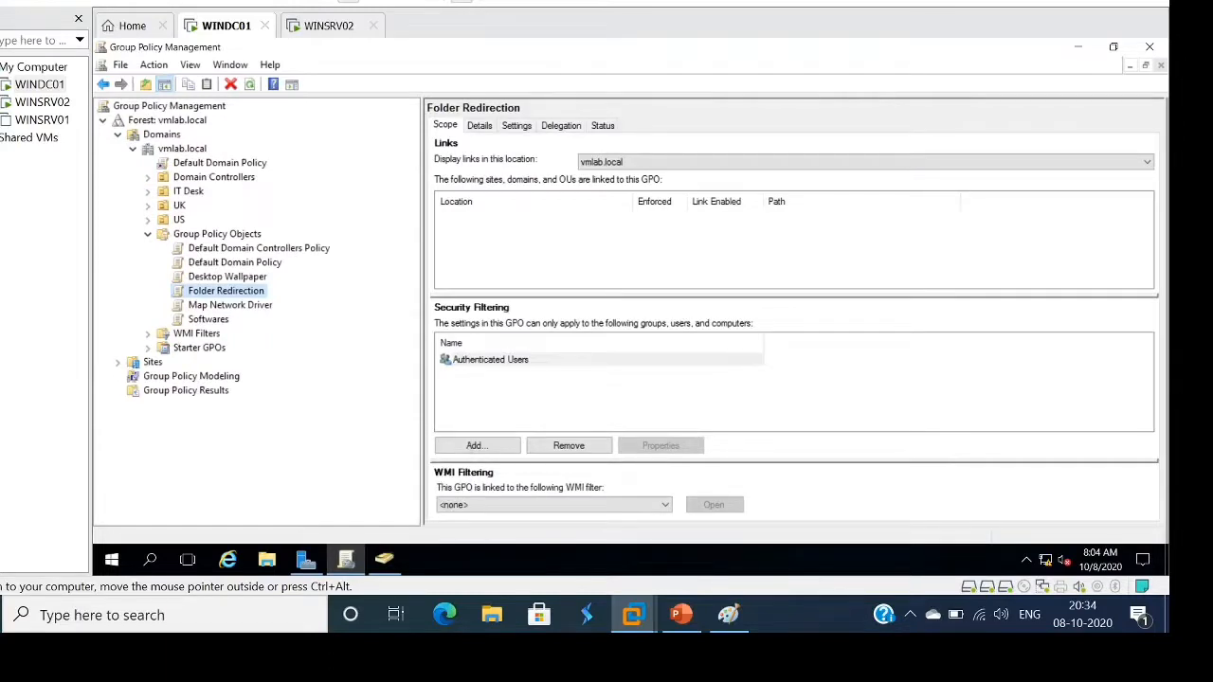
left_click(251, 85)
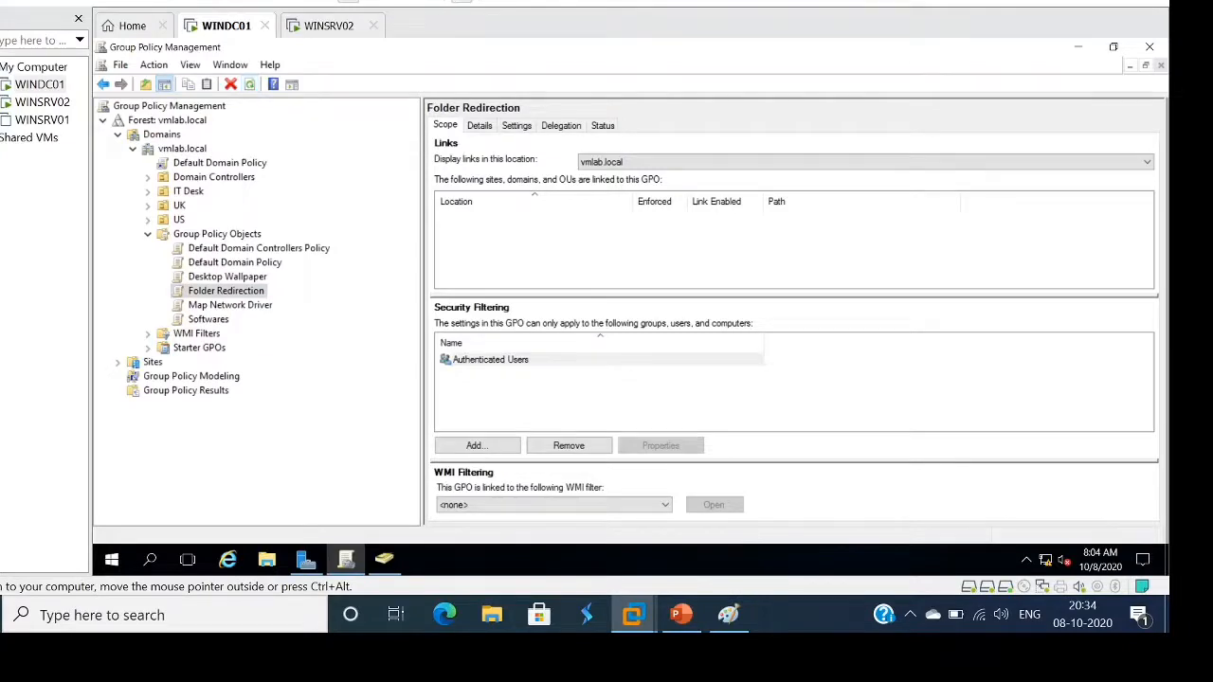
Close Group Policy Management, minimize ADUC, and open Server Manager's Tools menu
left_click(1149, 46)
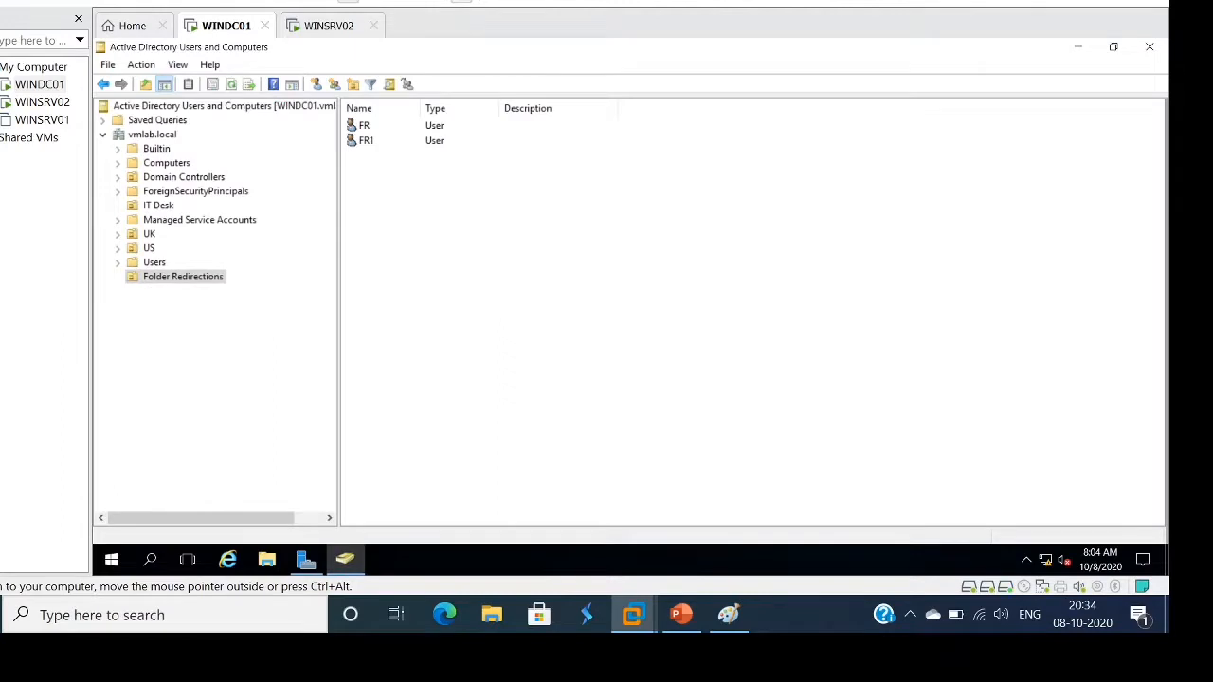
left_click(1077, 47)
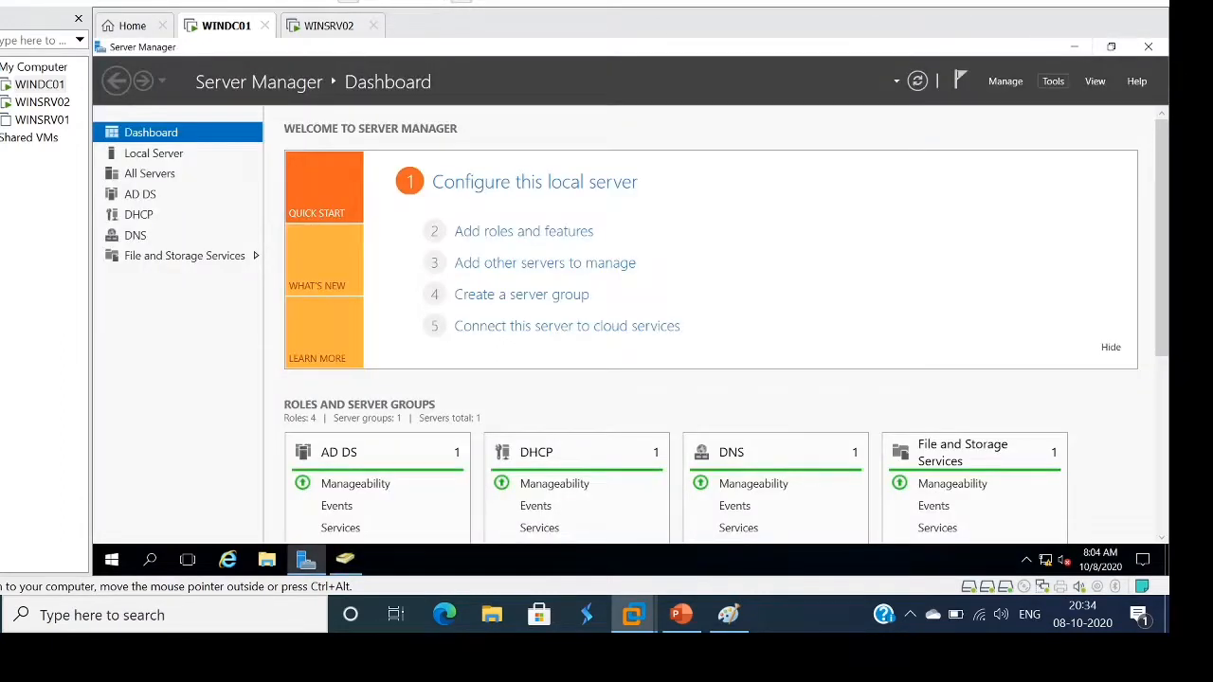
left_click(1053, 80)
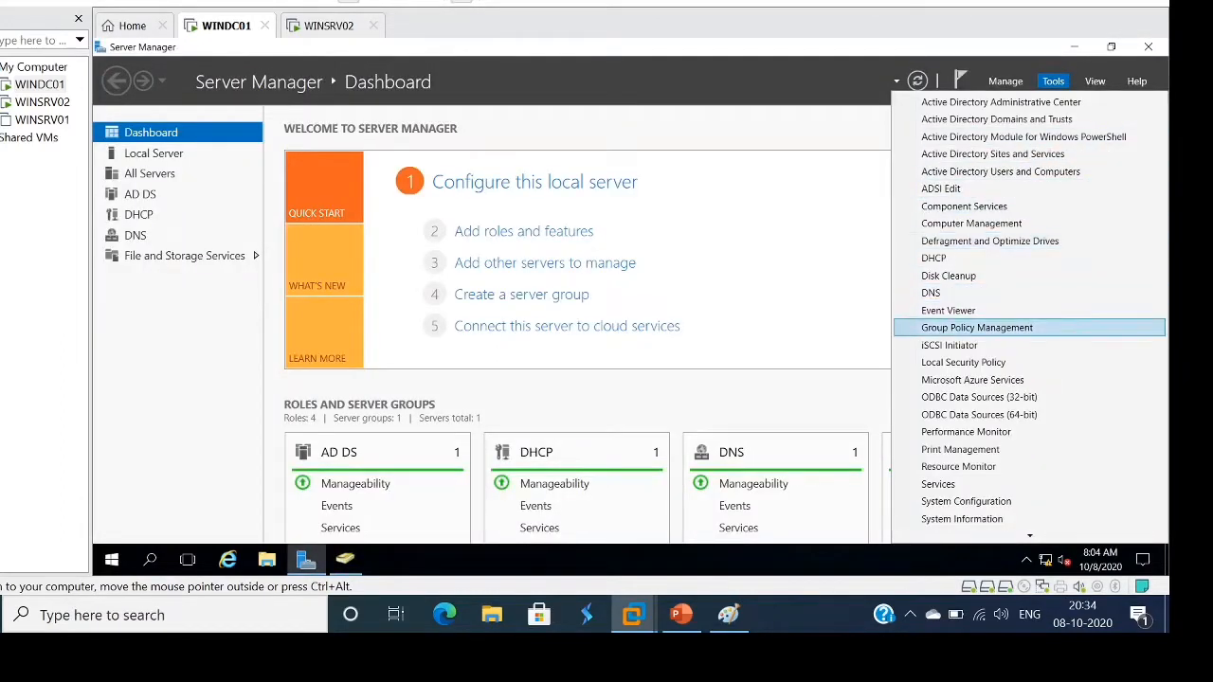
Reopen Group Policy Management and use Link an Existing GPO to attach Folder Redirection to the Folder Redirections OU
left_click(977, 328)
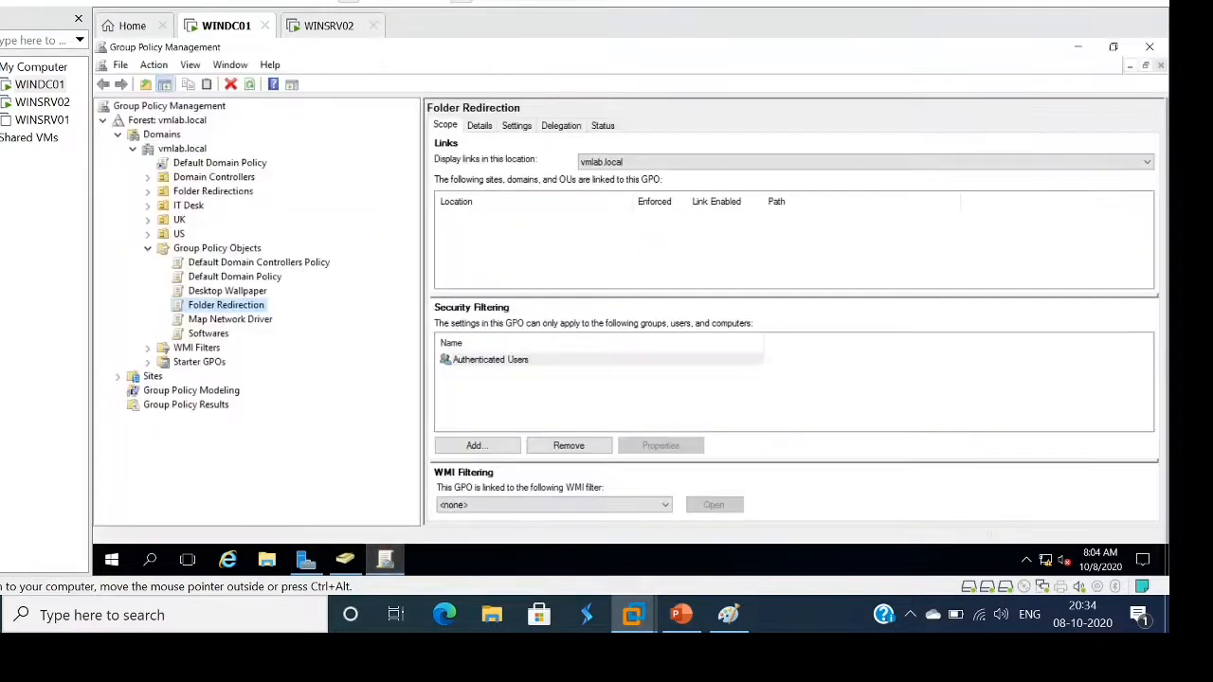
left_click(213, 191)
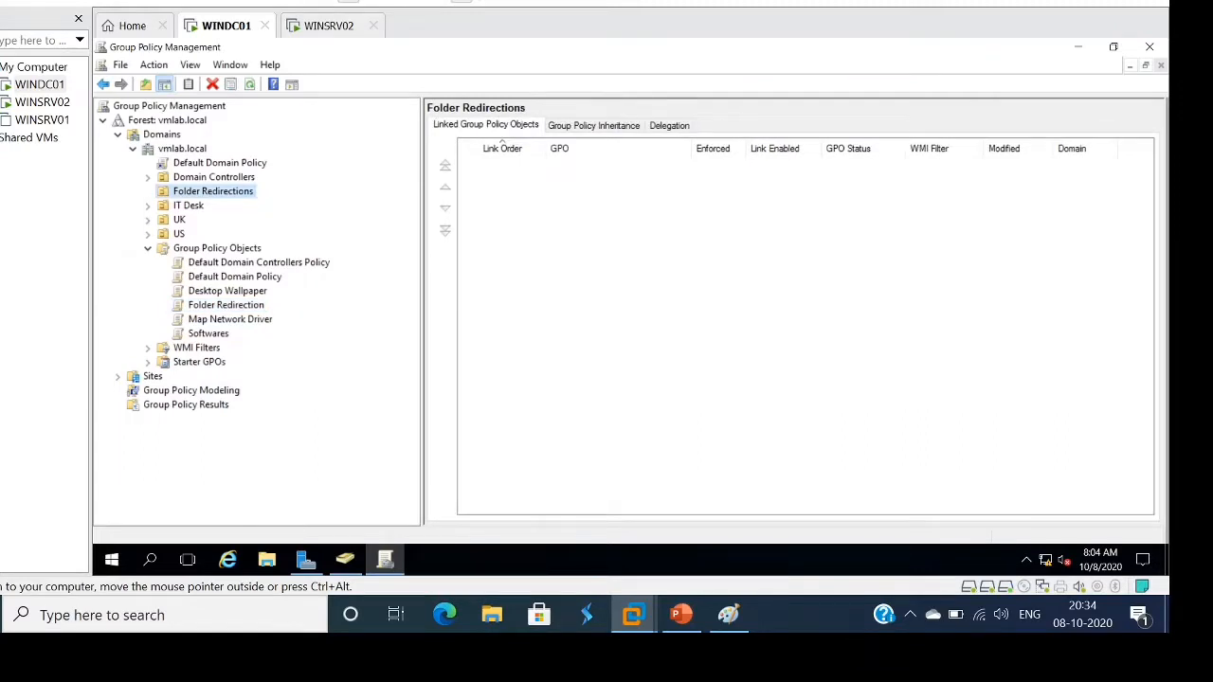
right_click(202, 193)
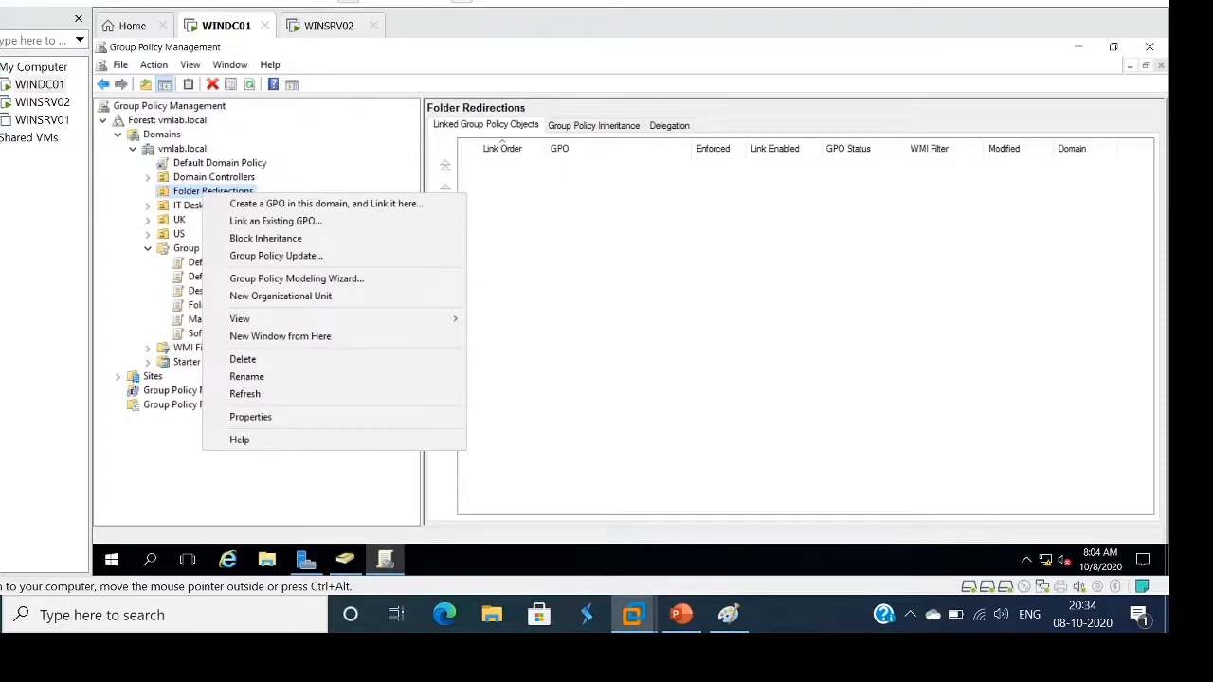
left_click(276, 221)
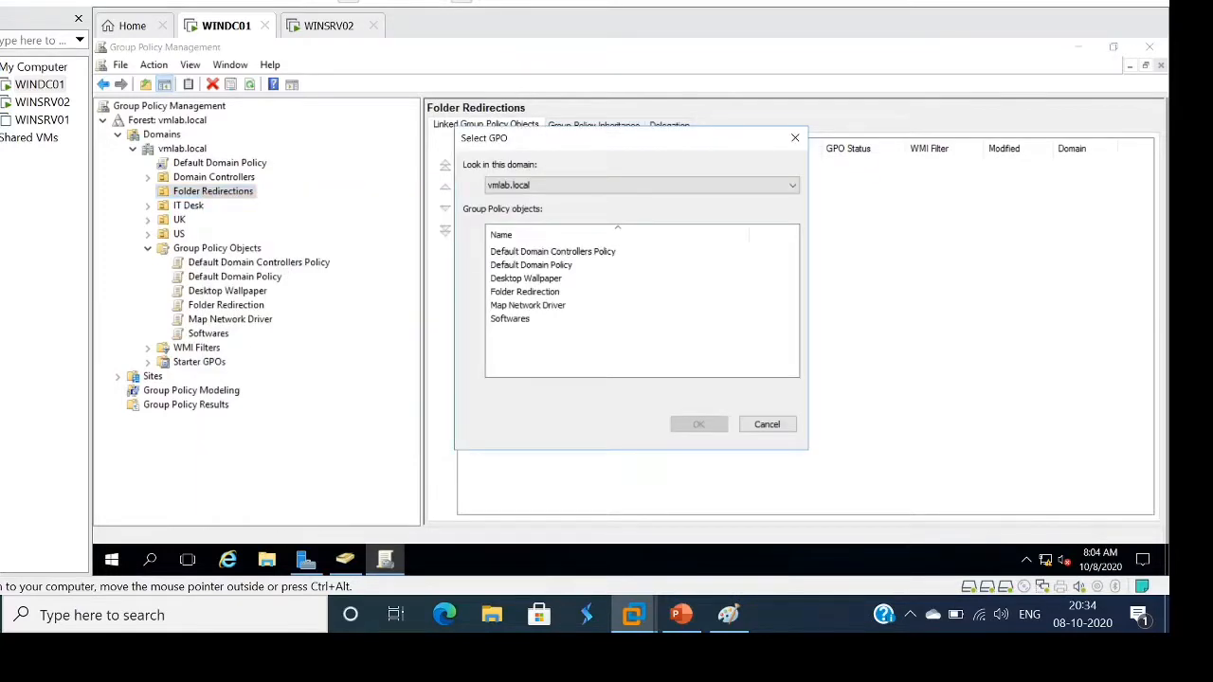
left_click(524, 291)
left_click(699, 423)
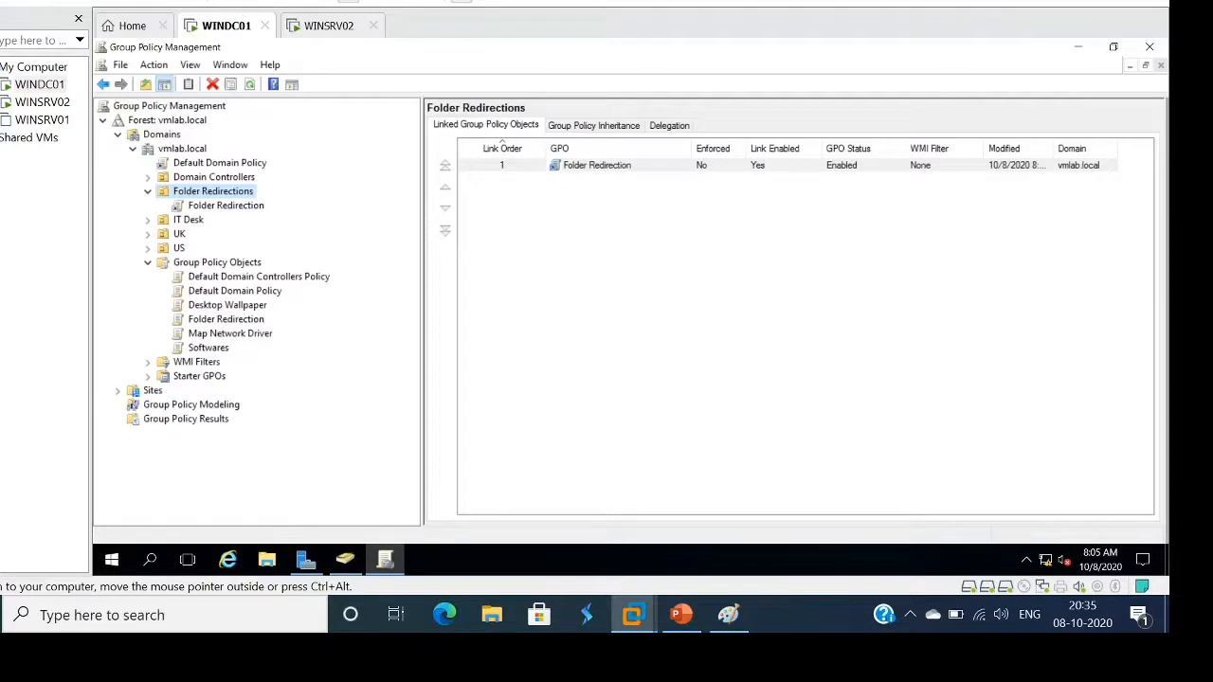
On WINDC01, close Group Policy Management and minimize Server Manager
left_click(40, 84)
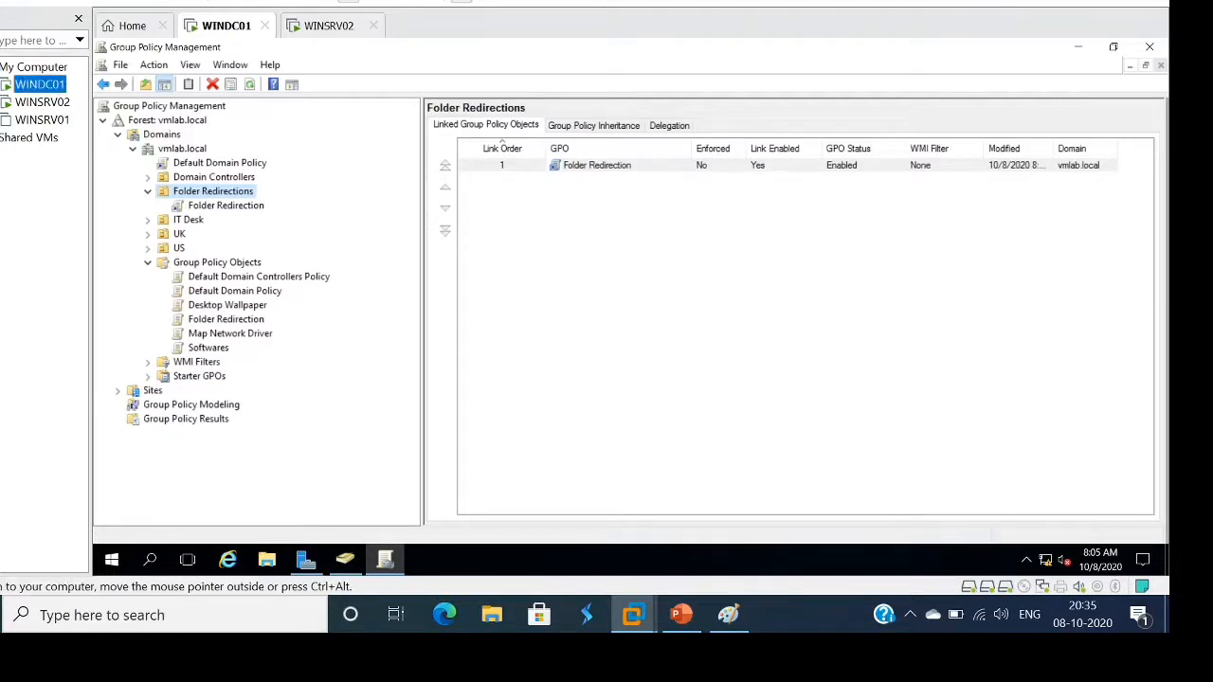
left_click(1150, 47)
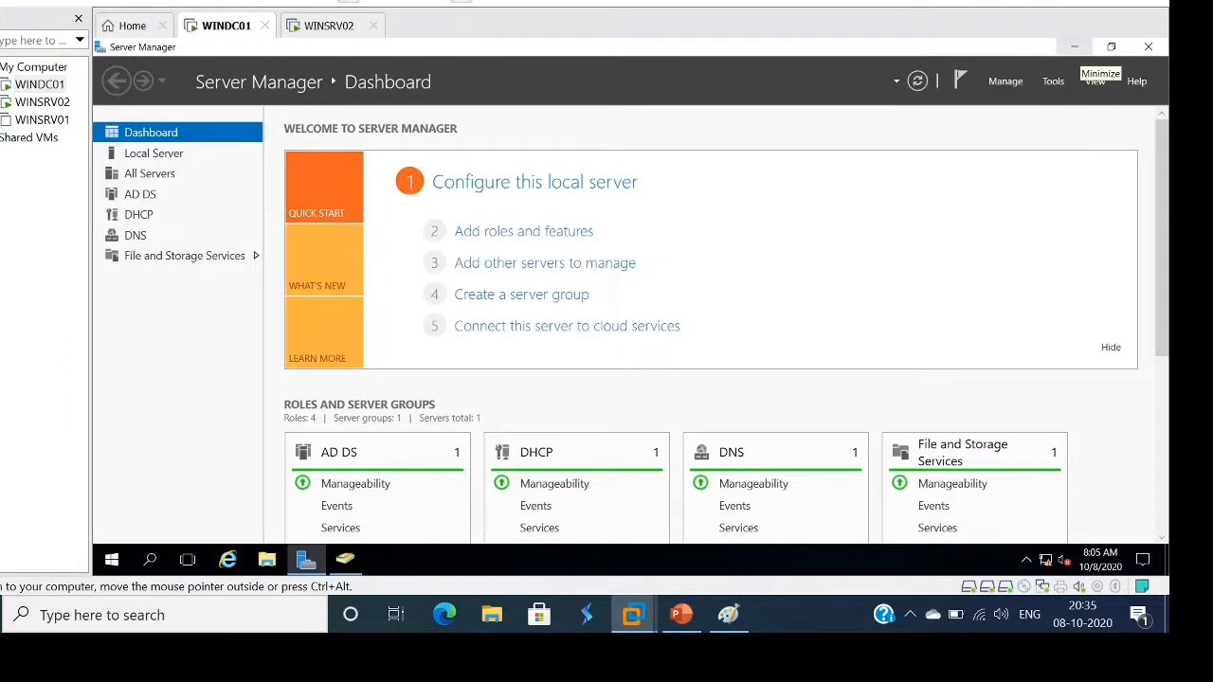
left_click(1074, 46)
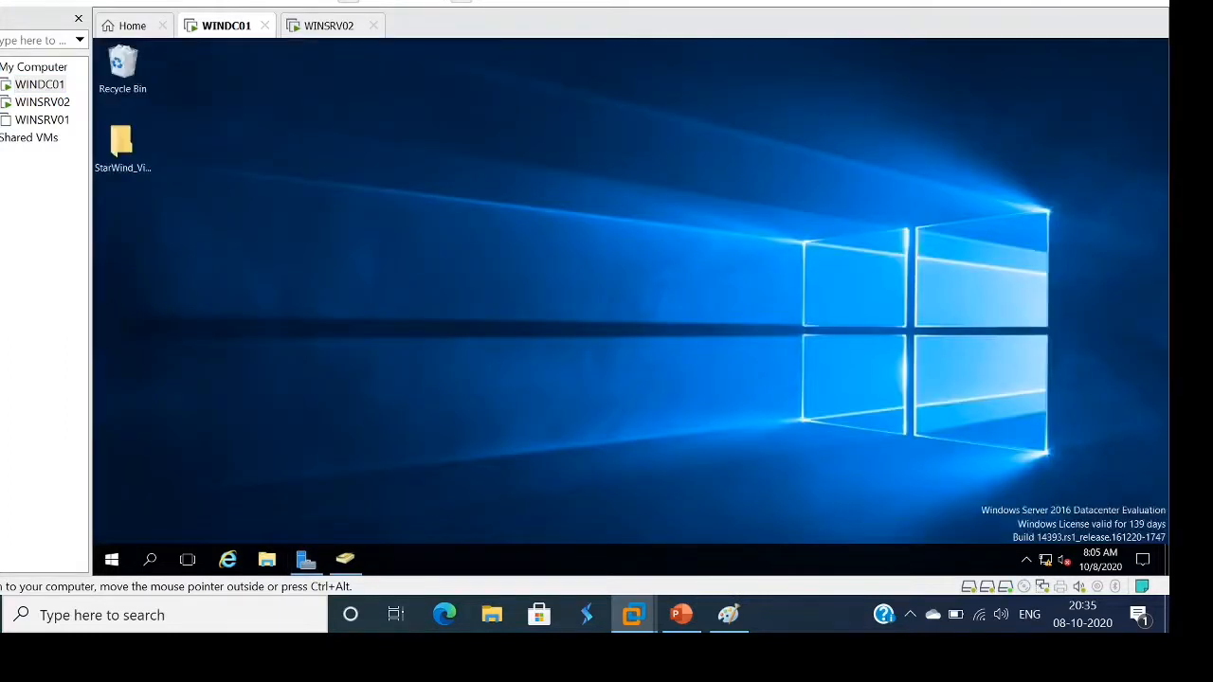
Switch to WINSRV02, send Ctrl+Alt+Del and choose Other user on the sign-in screen
left_click(40, 101)
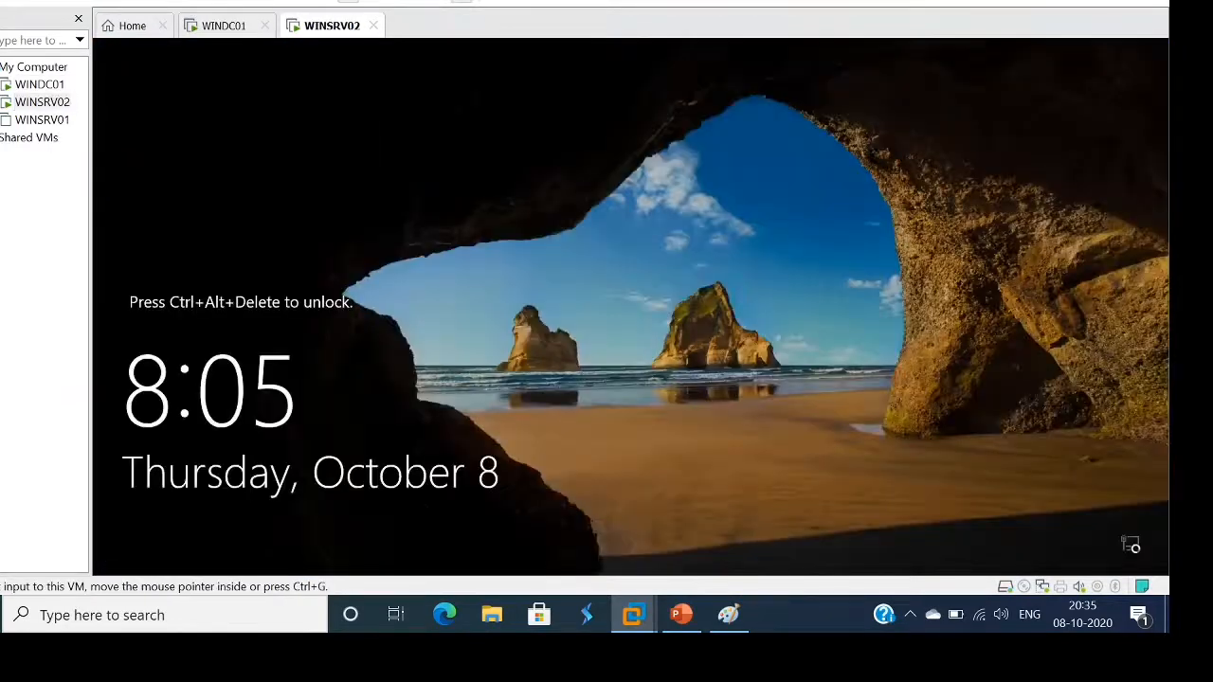
left_click(72, 1)
left_click(133, 74)
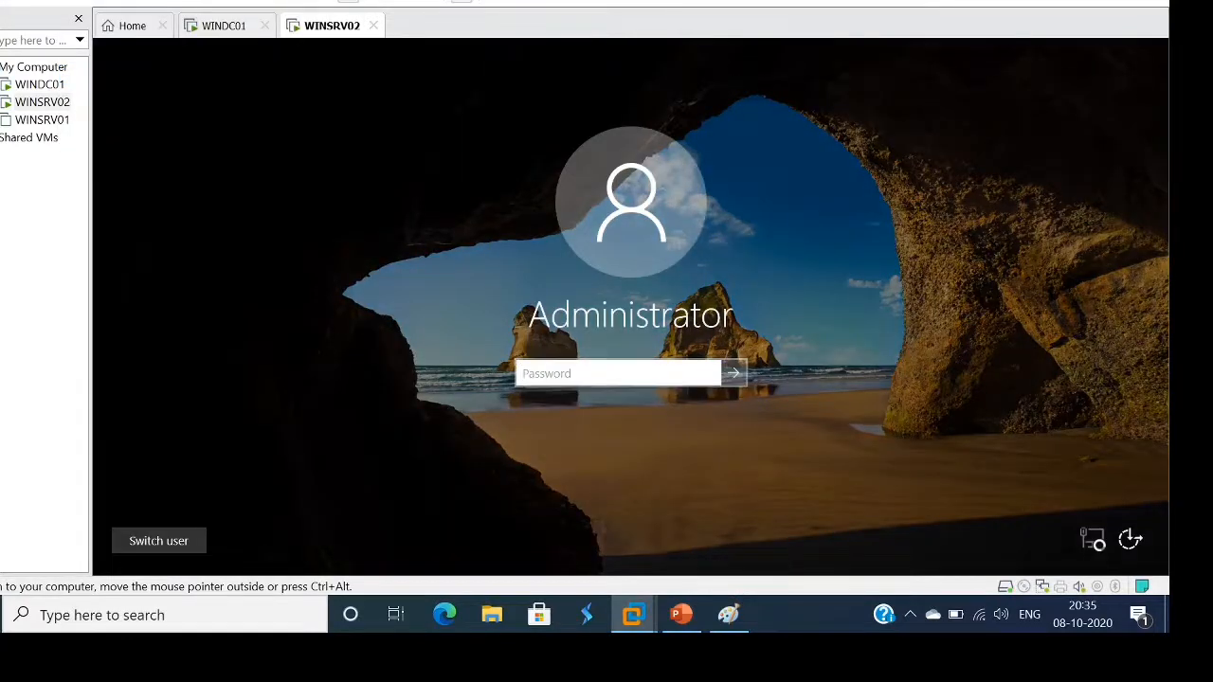
left_click(160, 541)
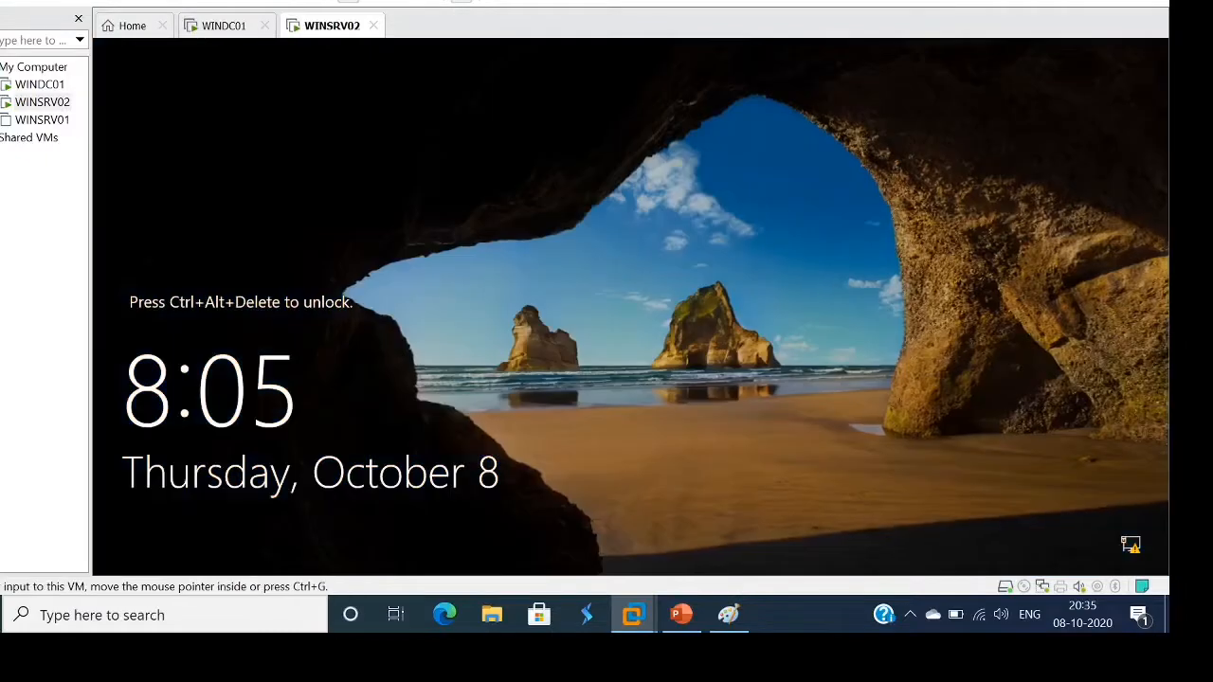
left_click(73, 1)
left_click(130, 74)
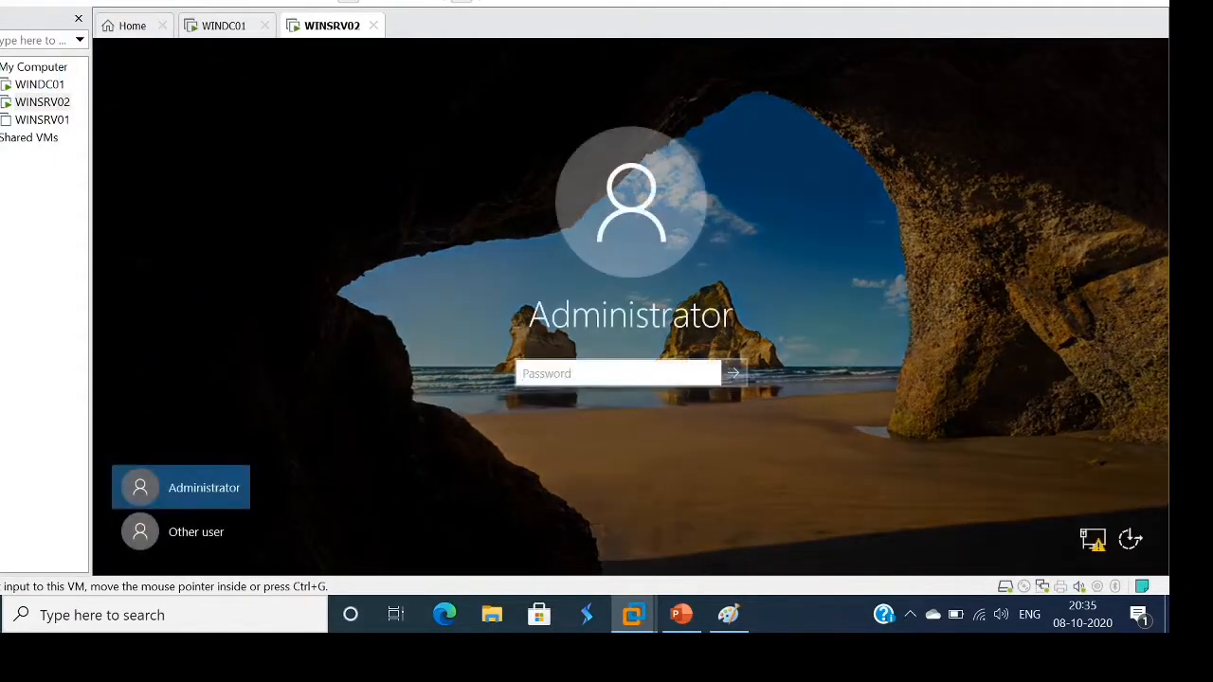
left_click(180, 532)
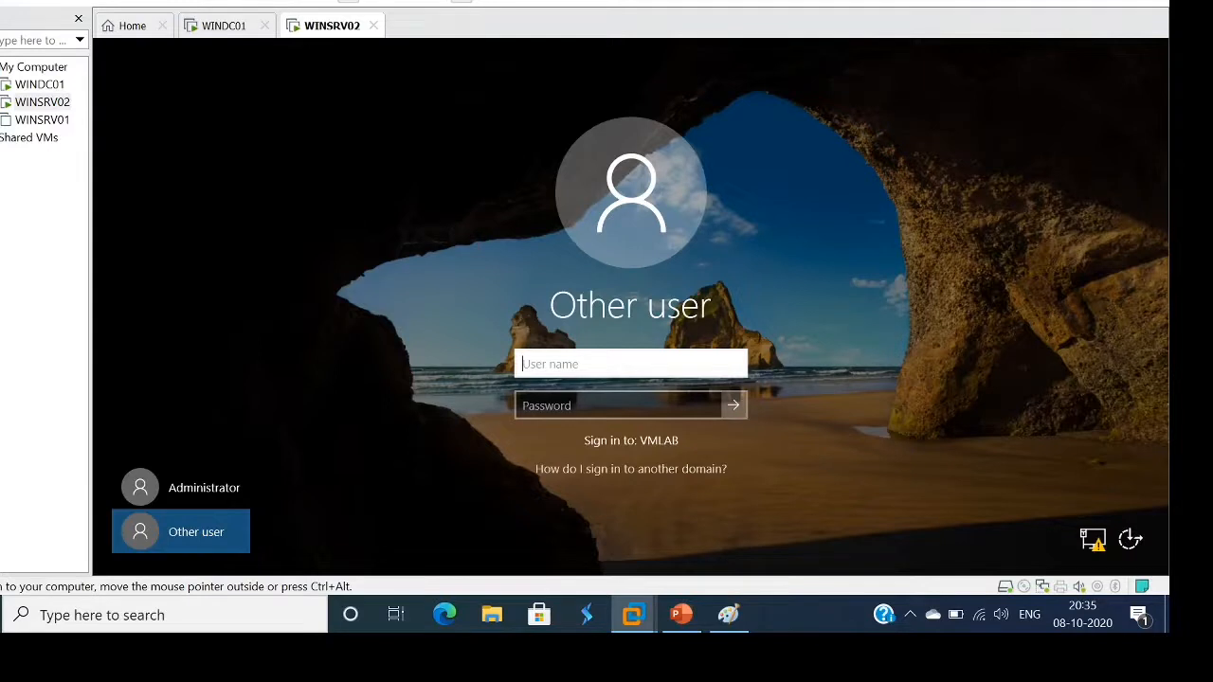
Enter username ITUser3 with its password, then change the username to USUser and submit
type("ITUser3")
key("Tab")
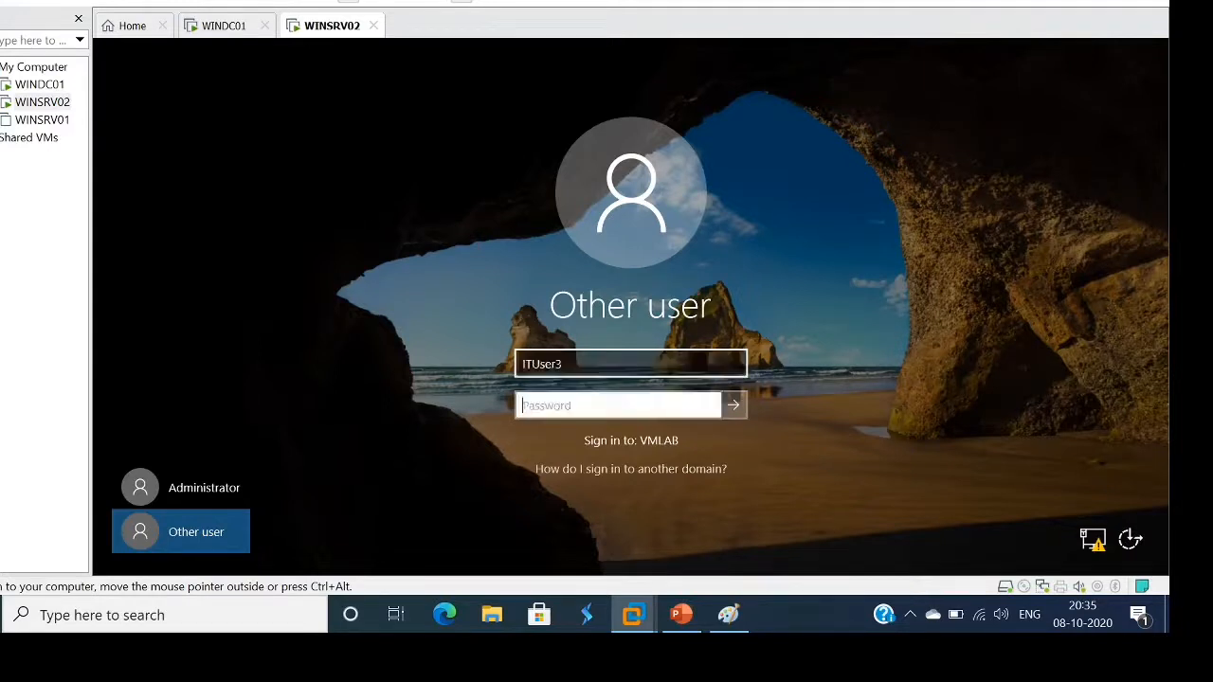
type("•••••••••••")
left_click(606, 364)
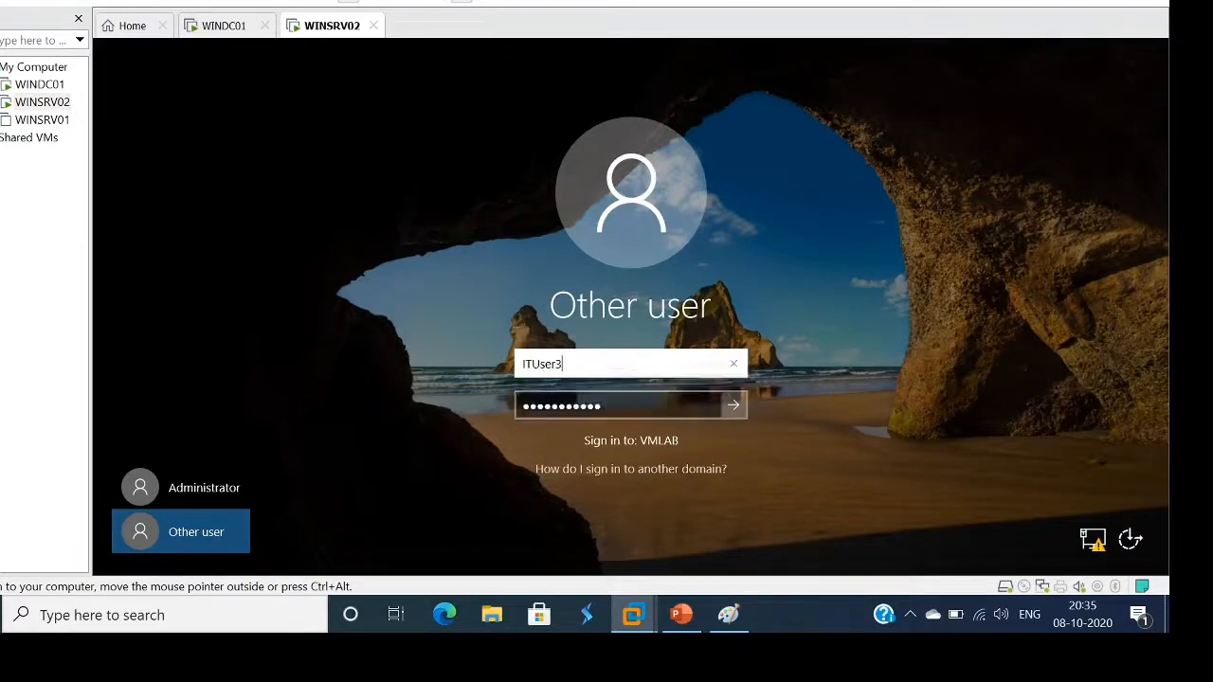
key("BackSpace")
key("BackSpace")
key("BackSpace")
key("BackSpace")
key("BackSpace")
key("BackSpace")
key("BackSpace")
type("USUser")
key("Return")
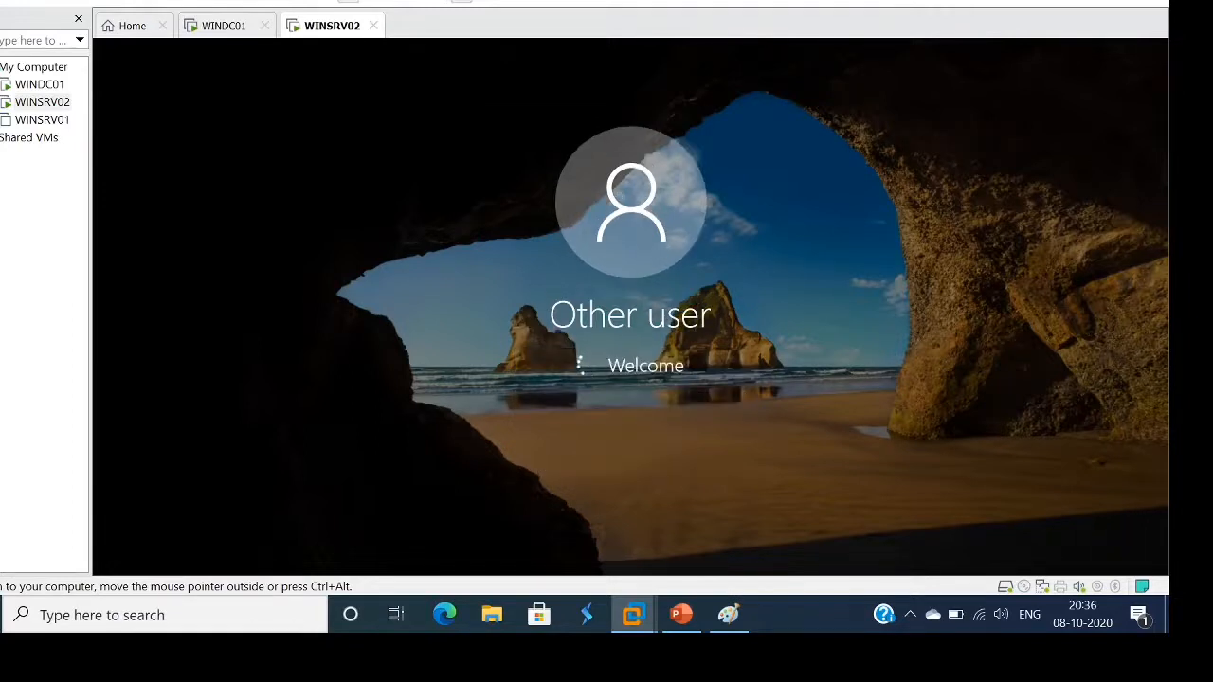
Dismiss the sign-in error, correct the username to USUser1, re-enter the password and sign in
key("Return")
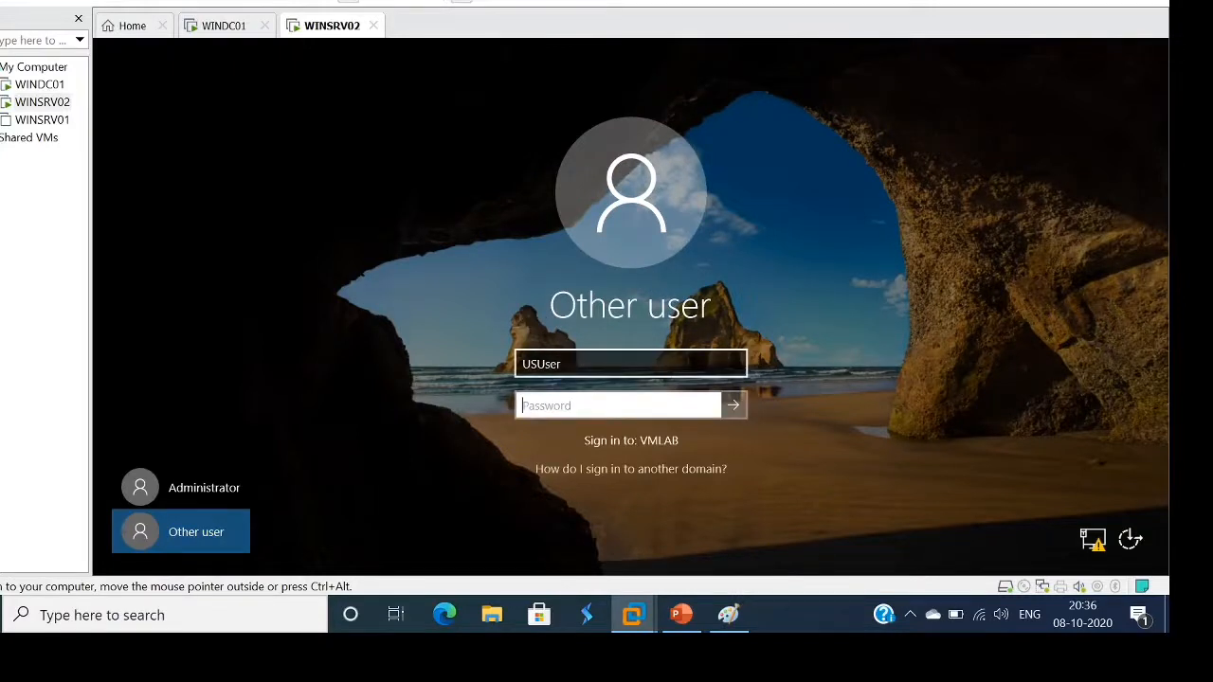
left_click(606, 365)
type("1")
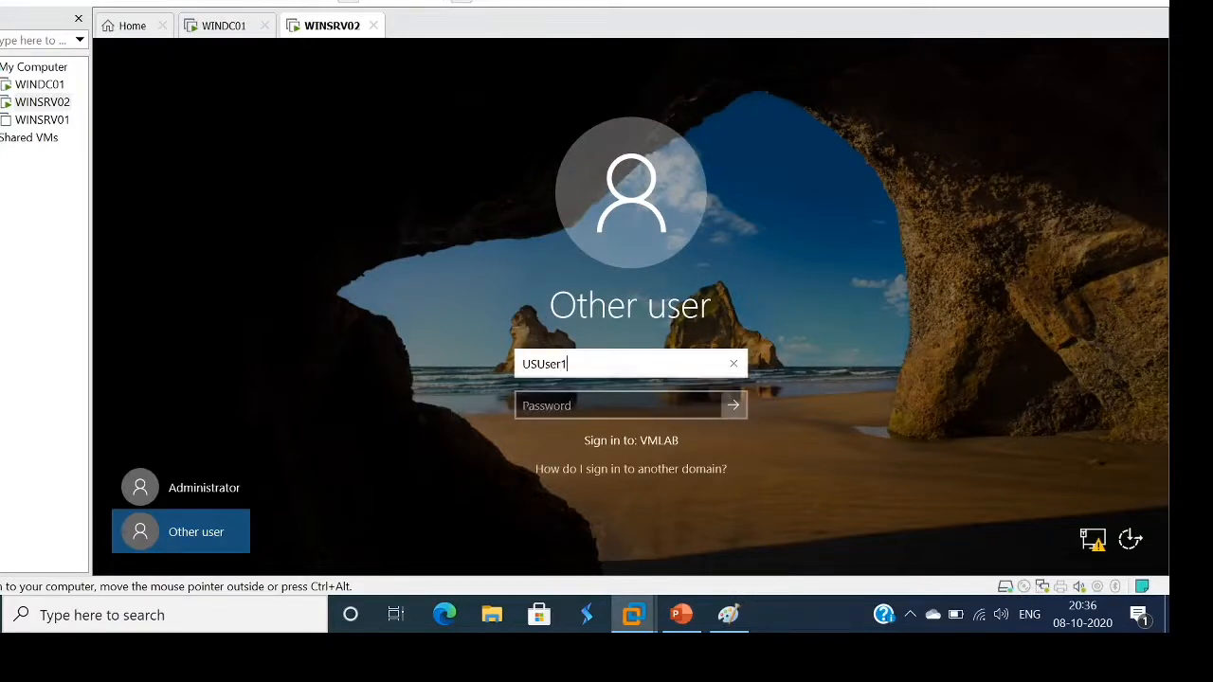
key("Tab")
type("•••••••")
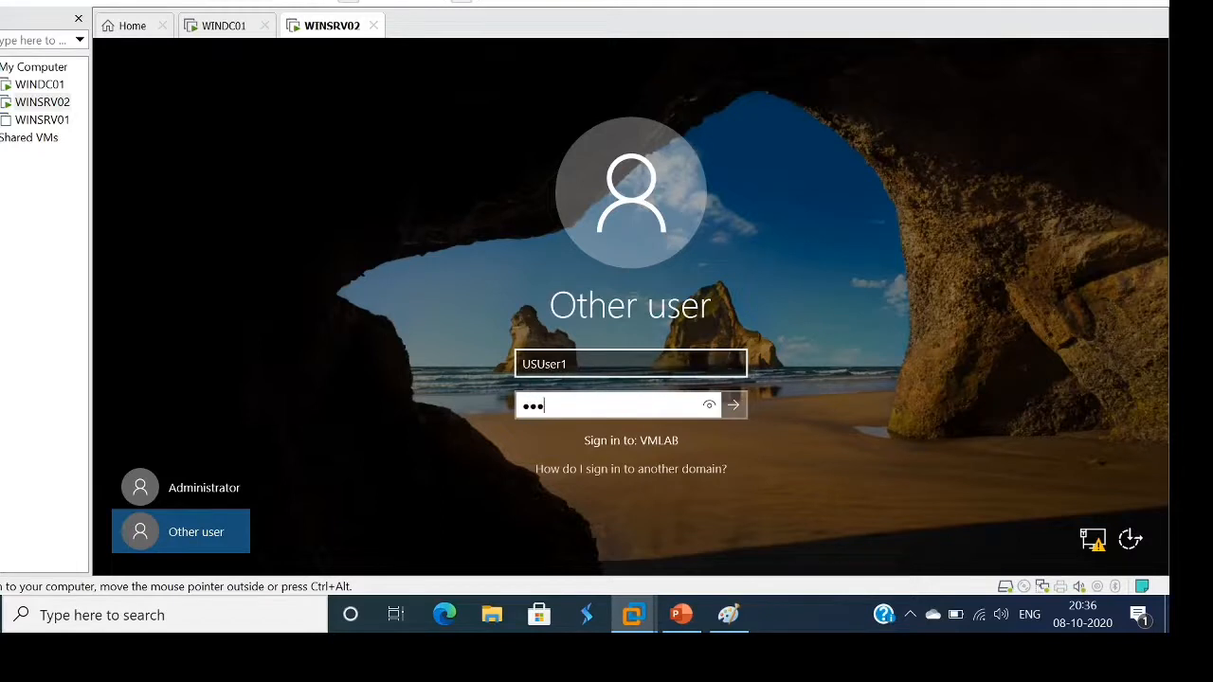
type("•••••")
key("Return")
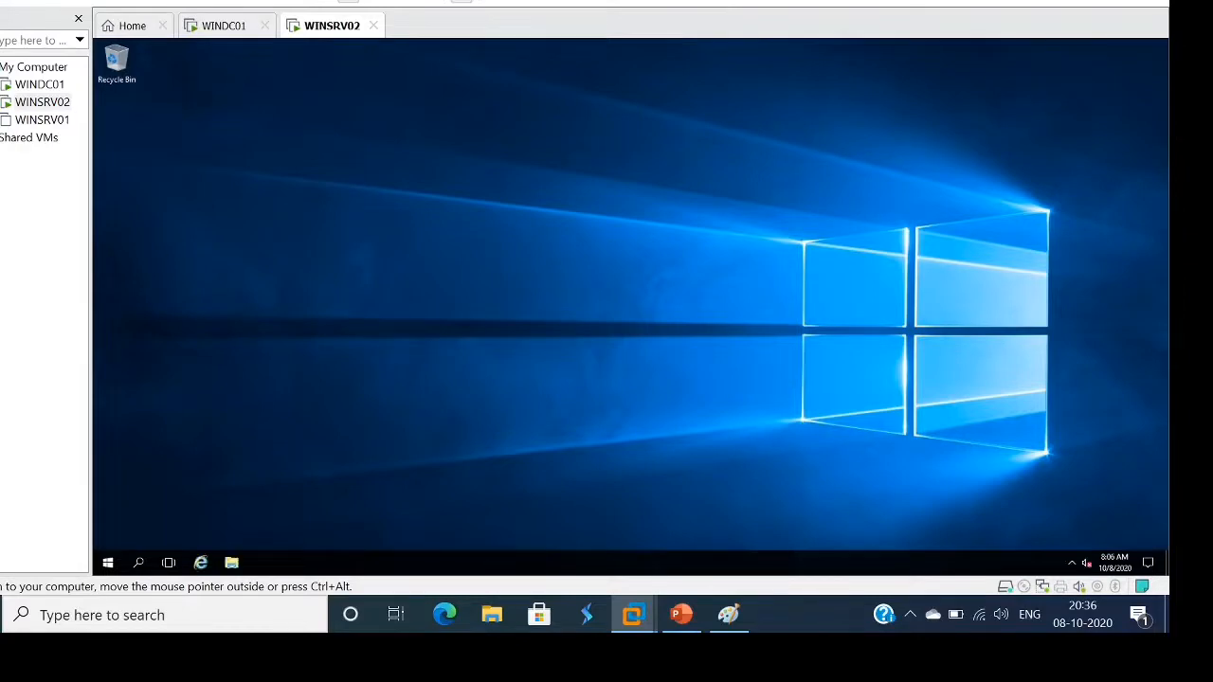
right_click(684, 238)
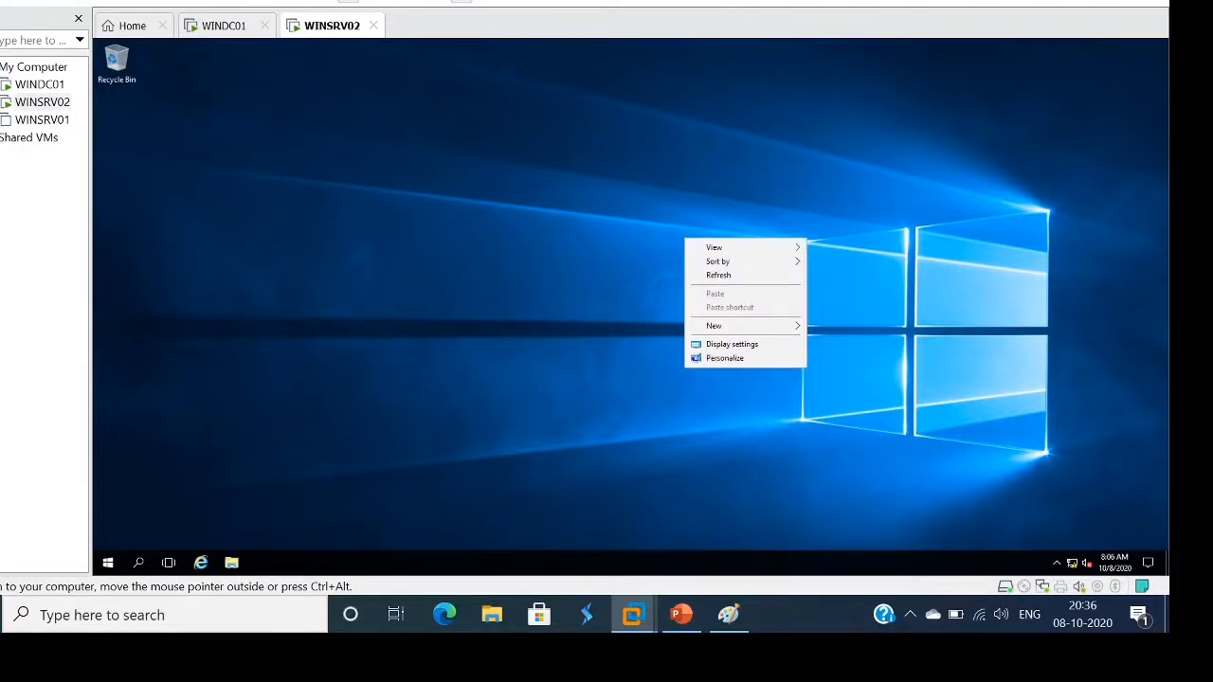
left_click(719, 275)
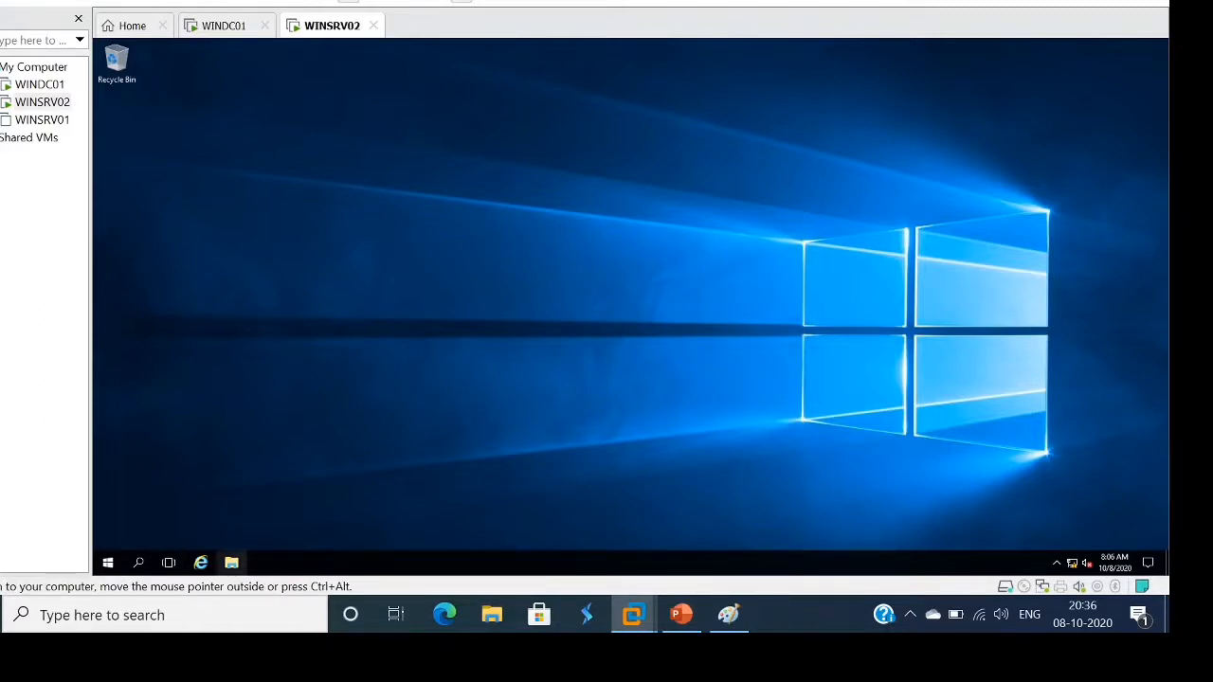
left_click(232, 563)
left_click(231, 563)
left_click(231, 563)
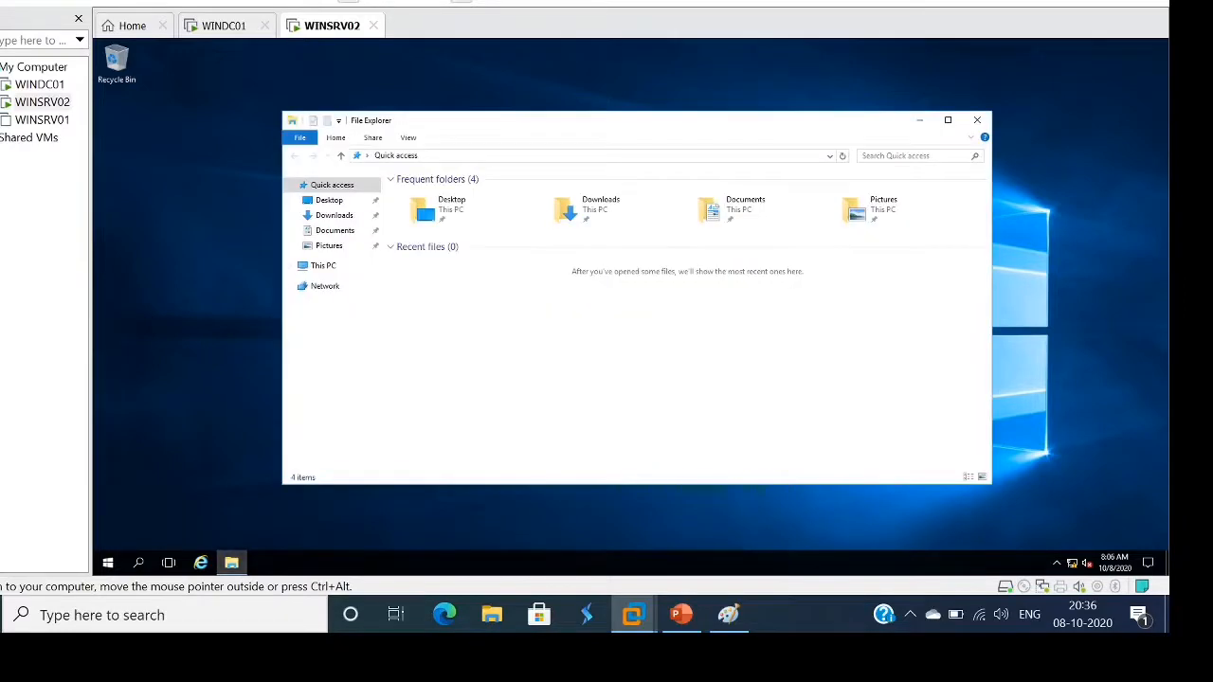
left_click(323, 266)
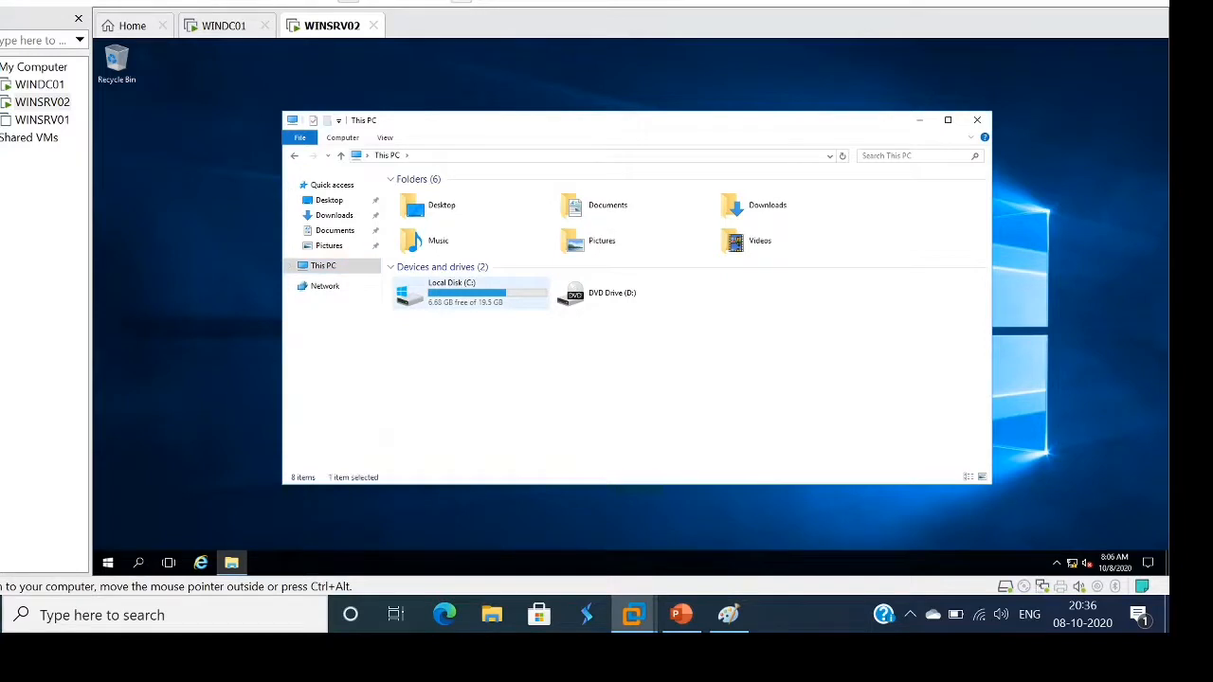
double_click(464, 292)
double_click(417, 233)
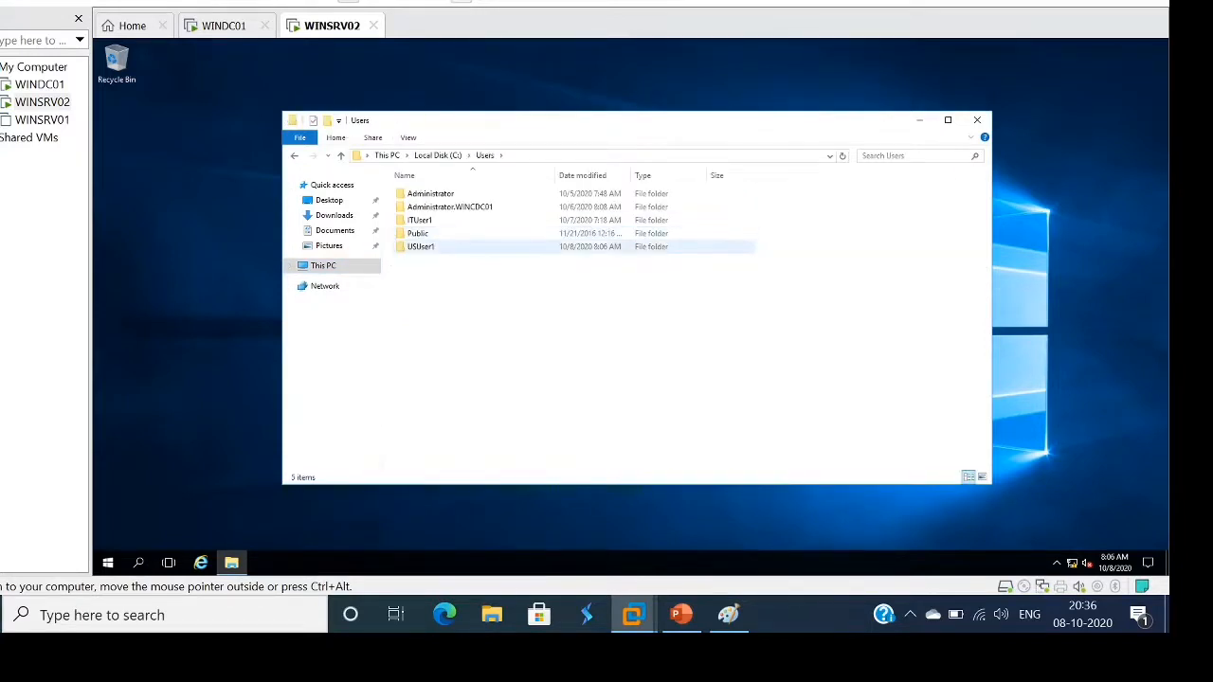
double_click(421, 246)
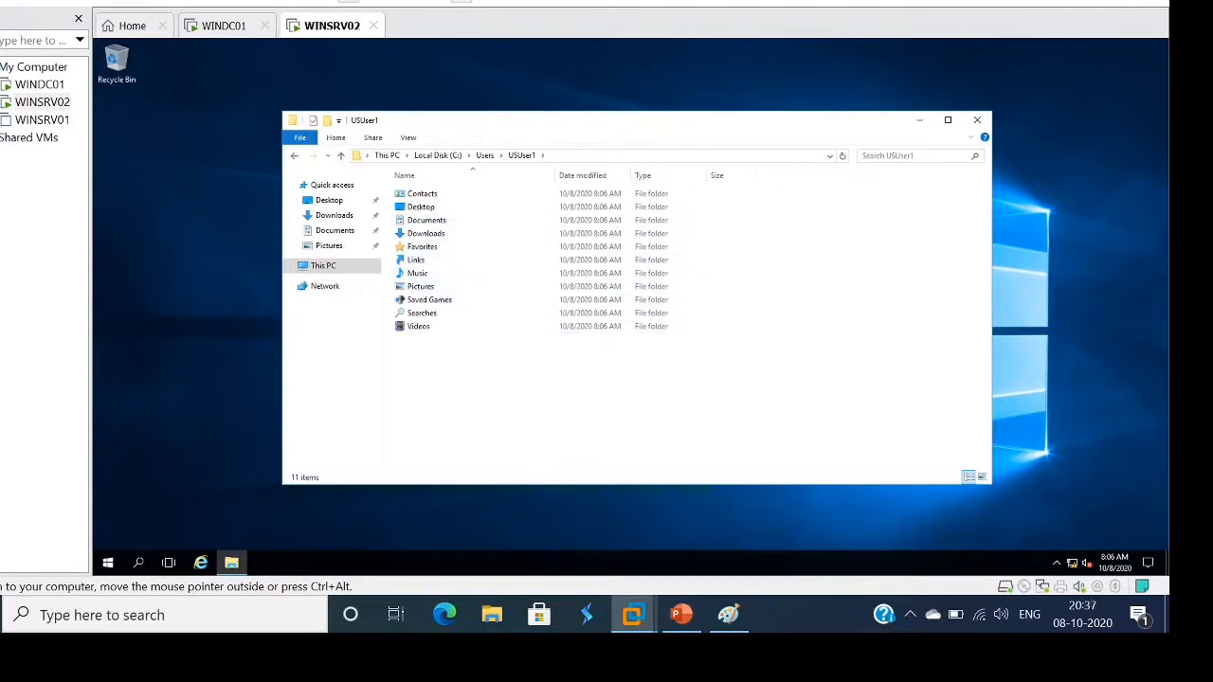
left_click(977, 120)
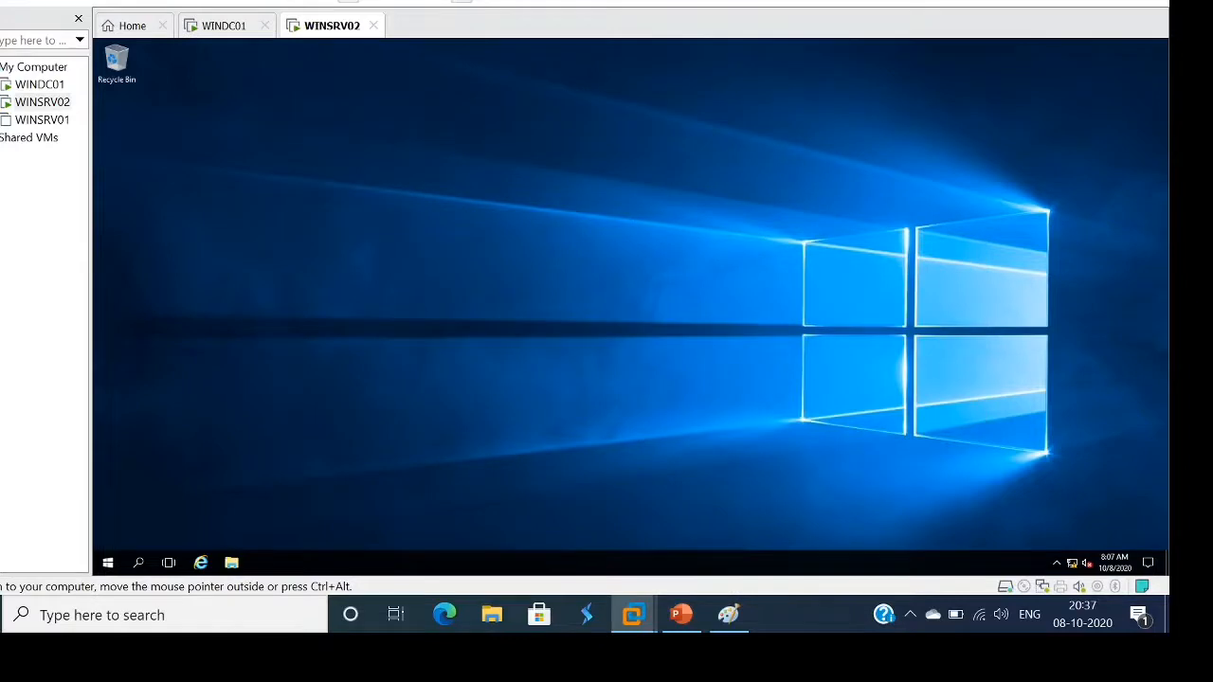
right_click(550, 246)
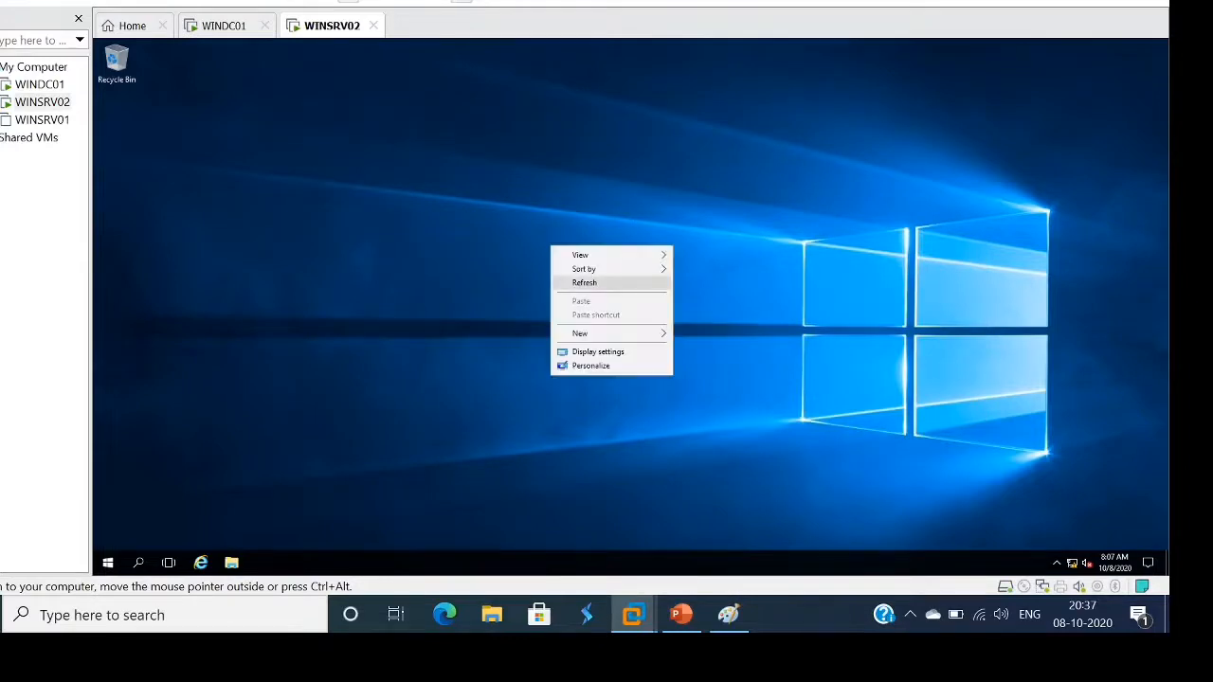
left_click(584, 282)
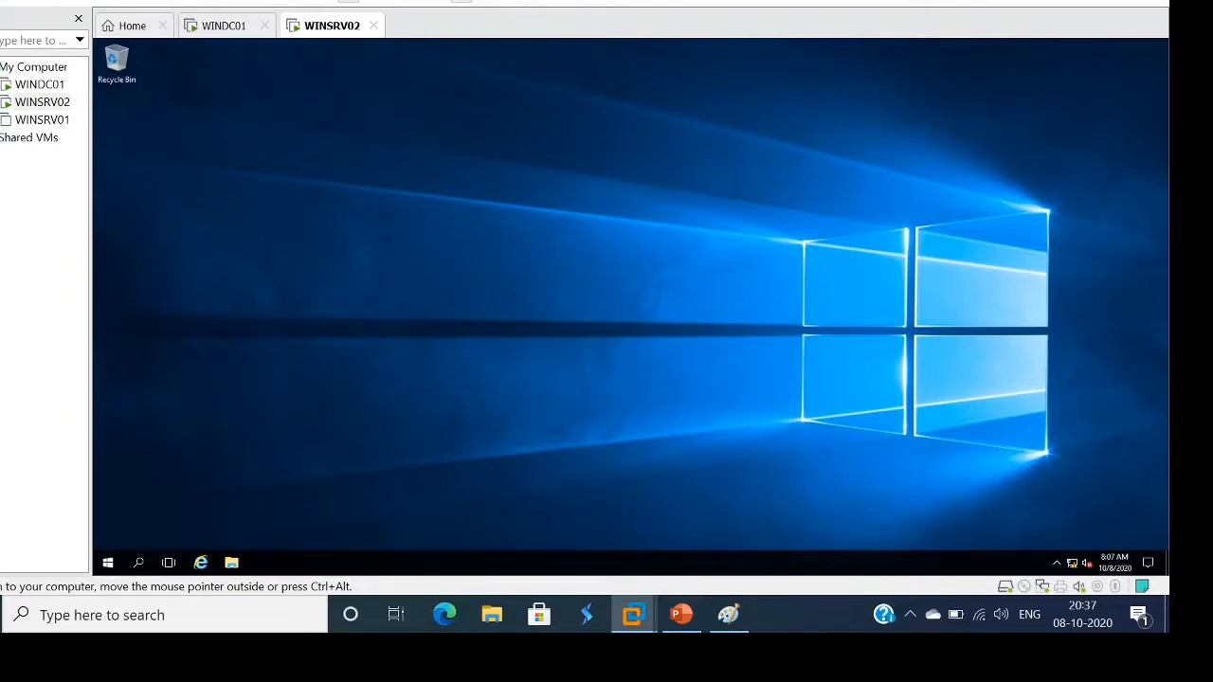
key("ctrl+alt")
key("ctrl+g")
left_click(38, 84)
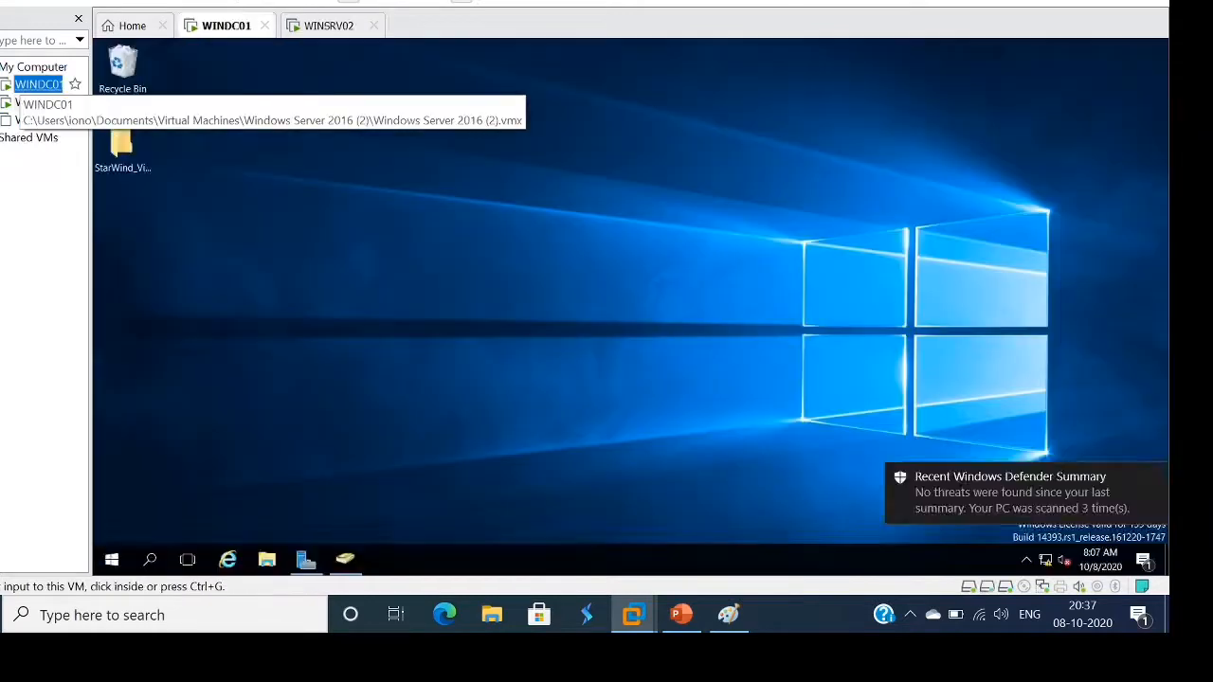
left_click(42, 101)
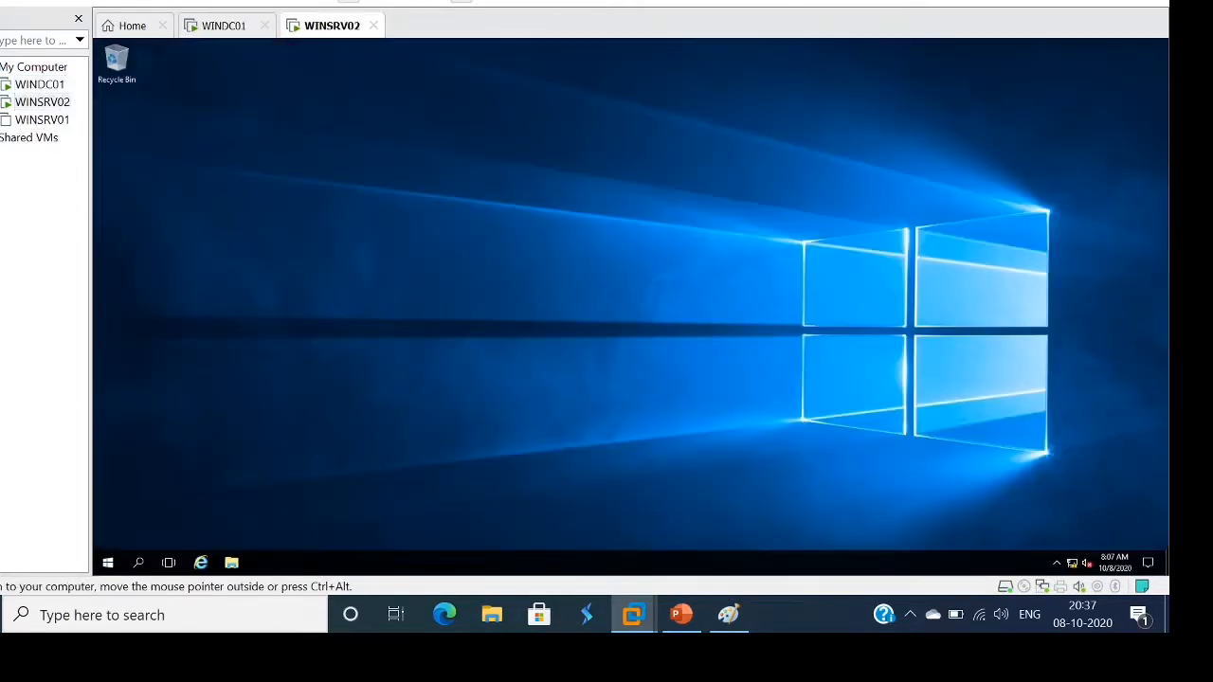
Sign USUser1 out of WINSRV02 via the Start menu's account options
left_click(108, 563)
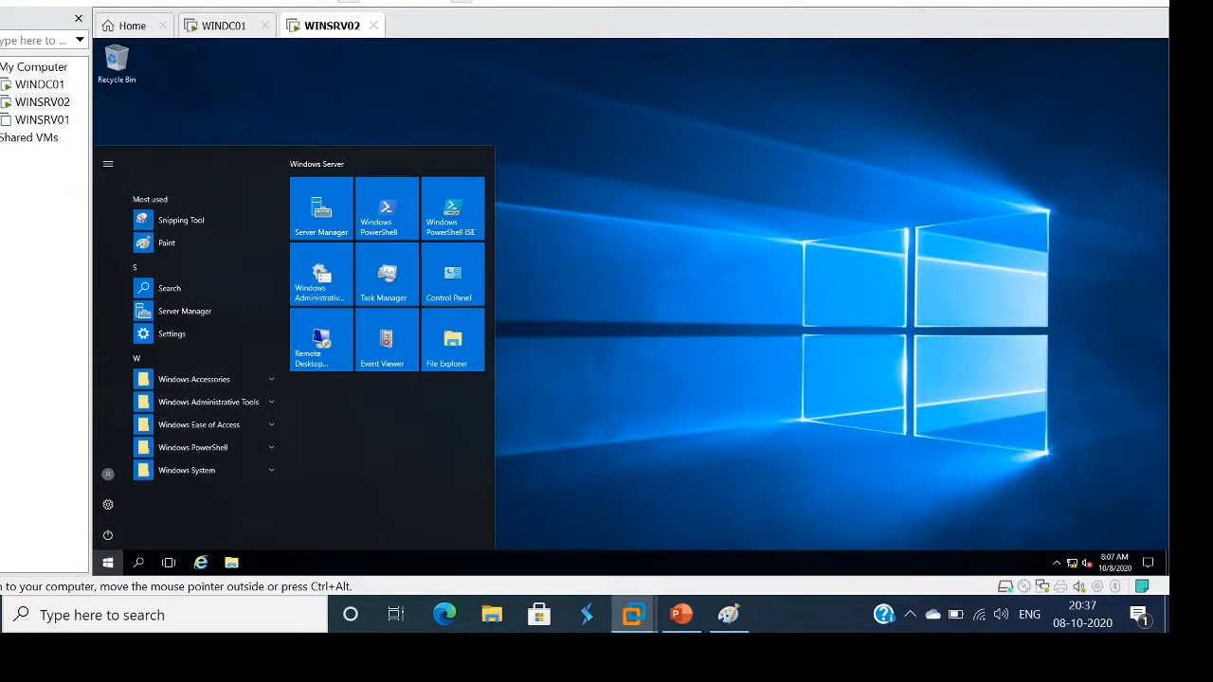
left_click(108, 473)
left_click(124, 441)
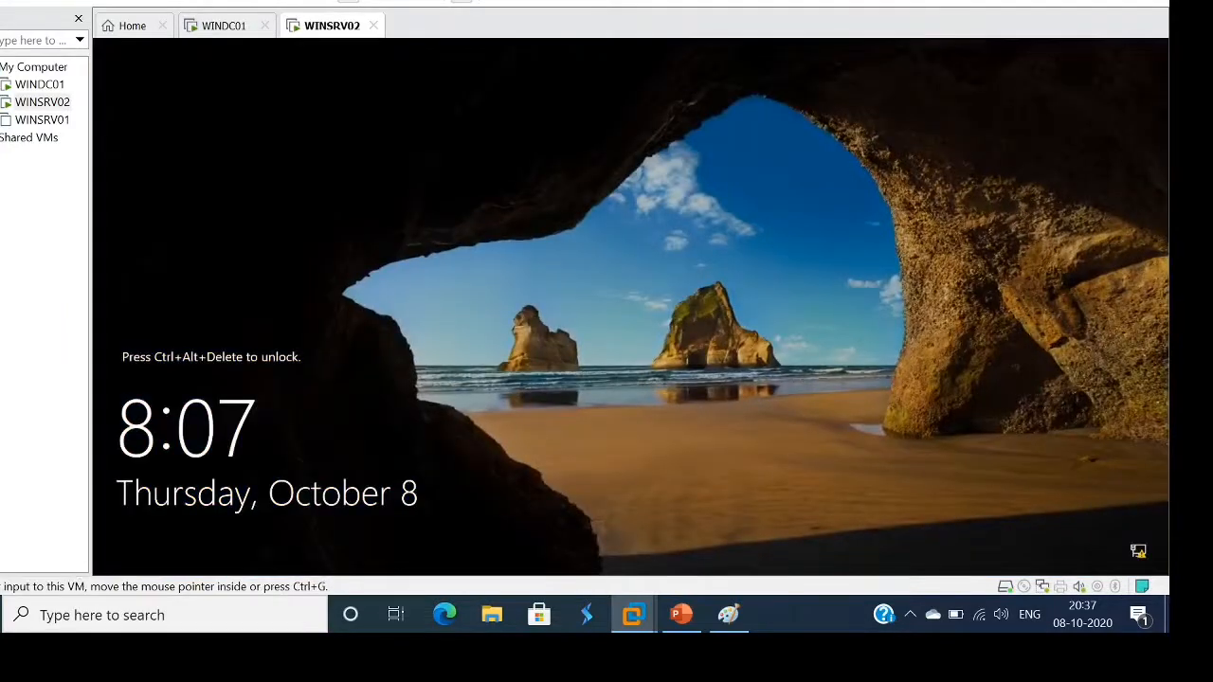
Send Ctrl+Alt+Del to WINSRV02, choose Other user and try signing in as FR
left_click(67, 2)
left_click(123, 70)
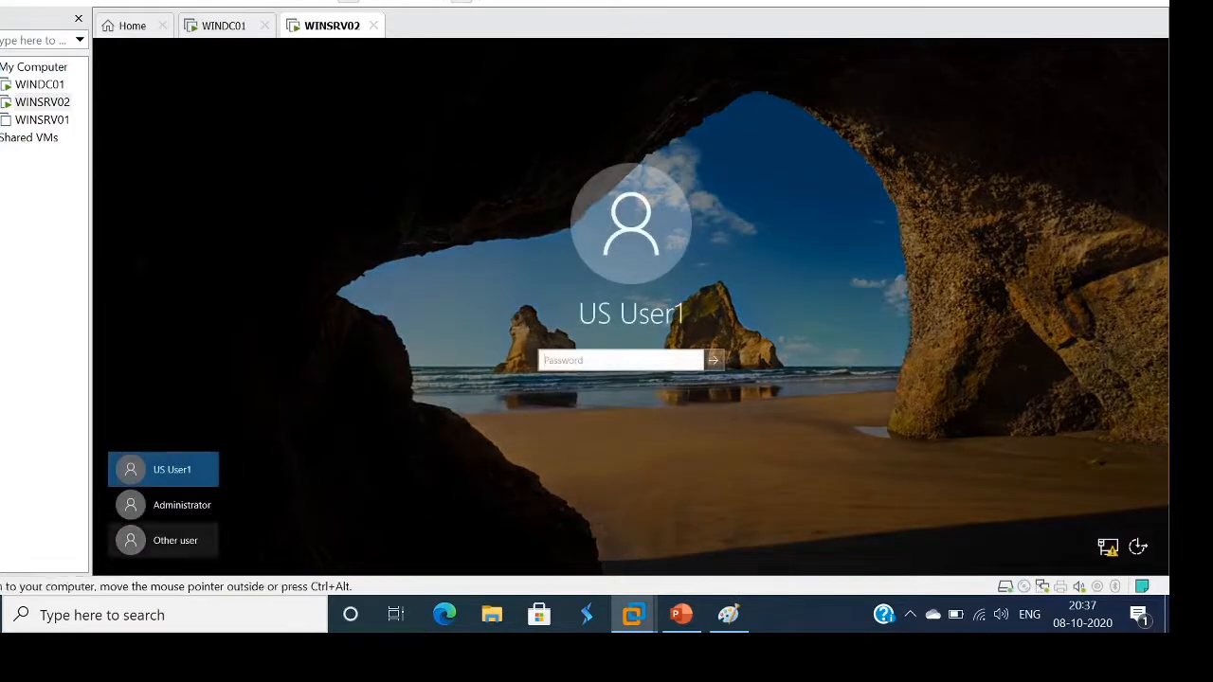
left_click(163, 541)
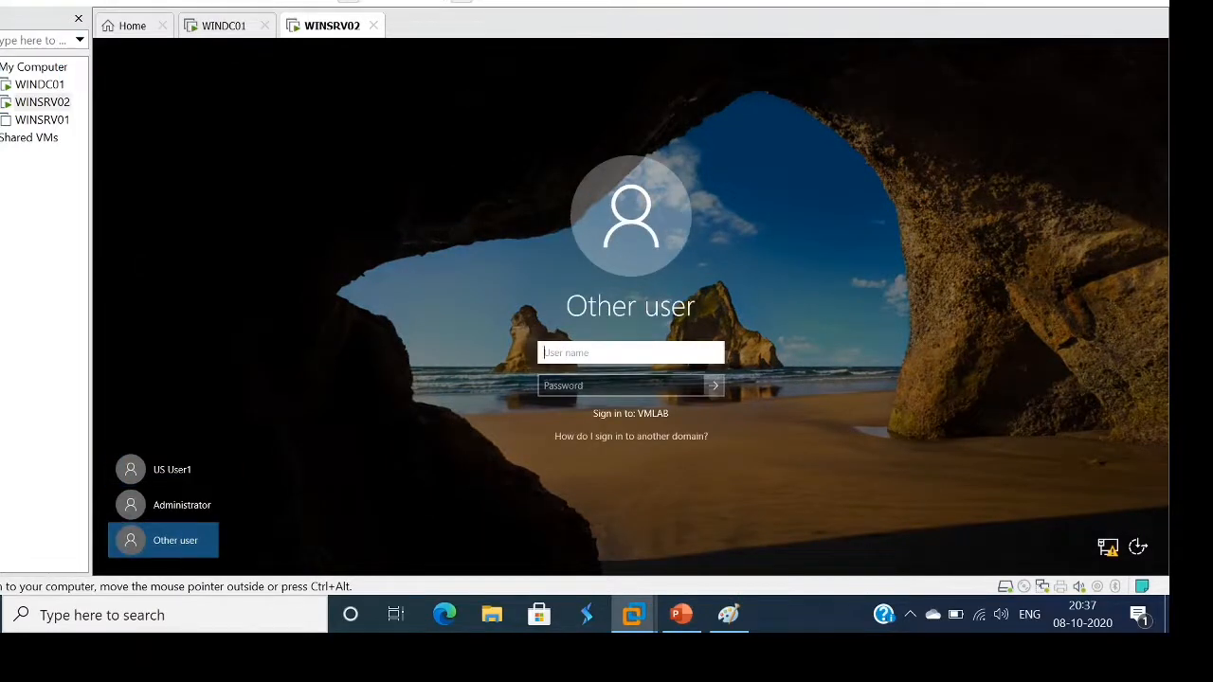
type("FR")
key("Tab")
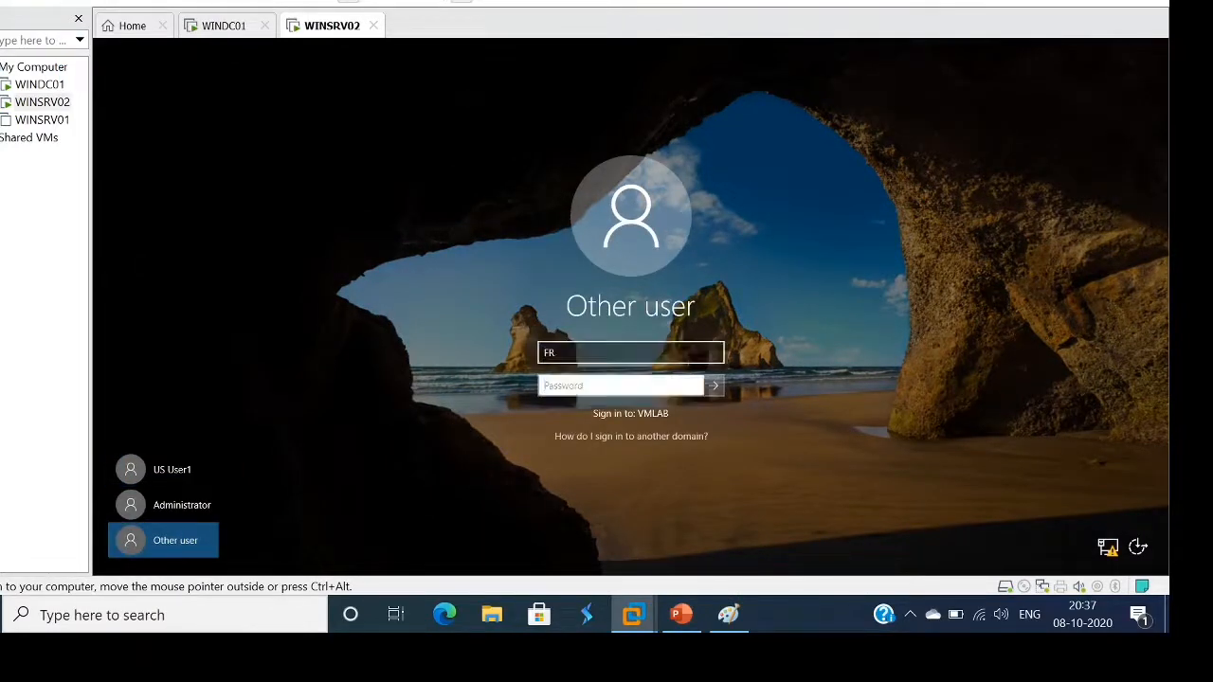
type("••••••••")
key("Return")
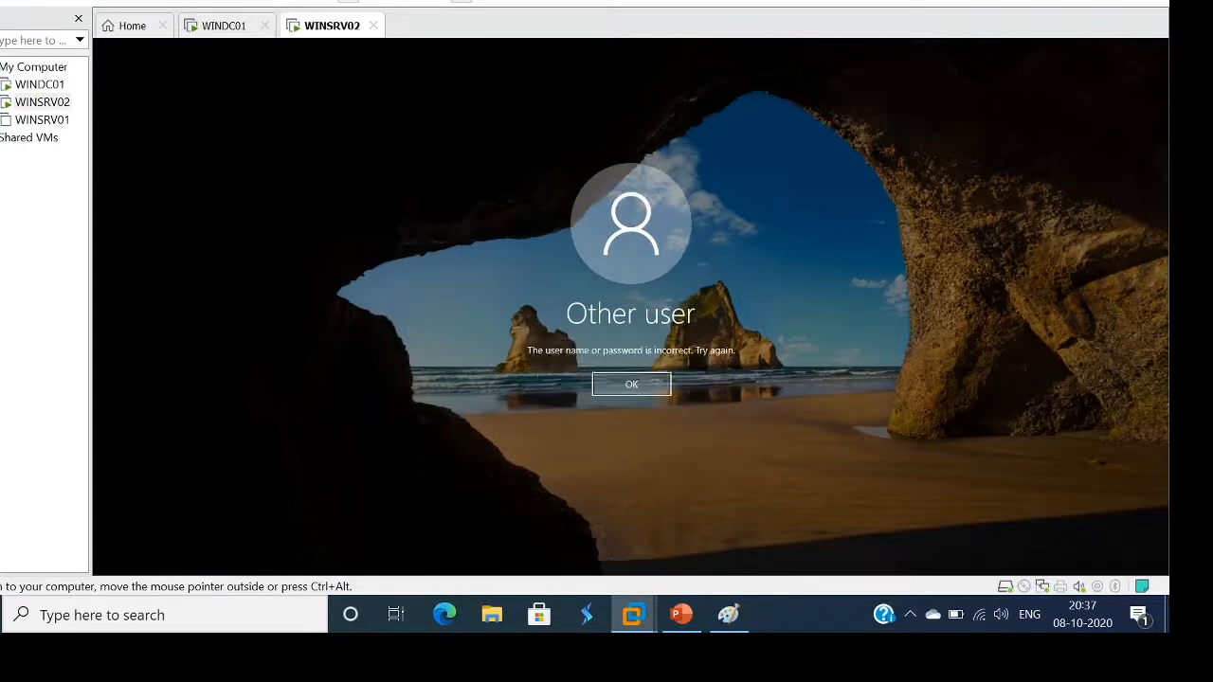
key("Return")
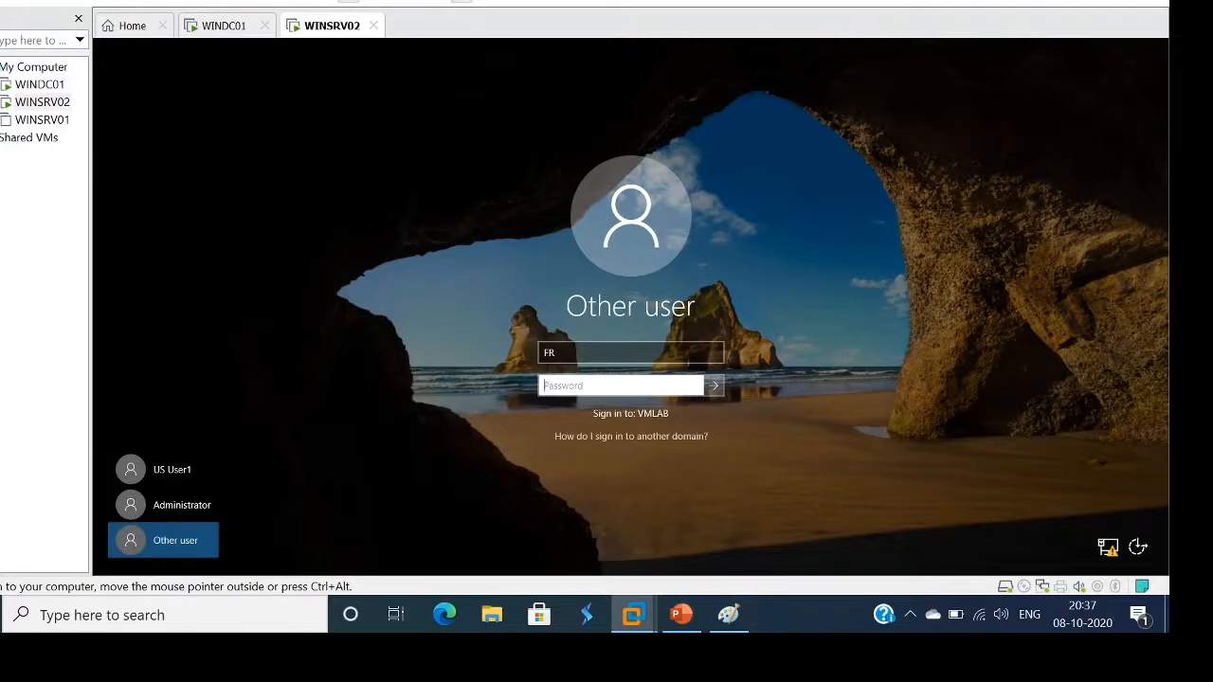
type("••••••••••")
key("Return")
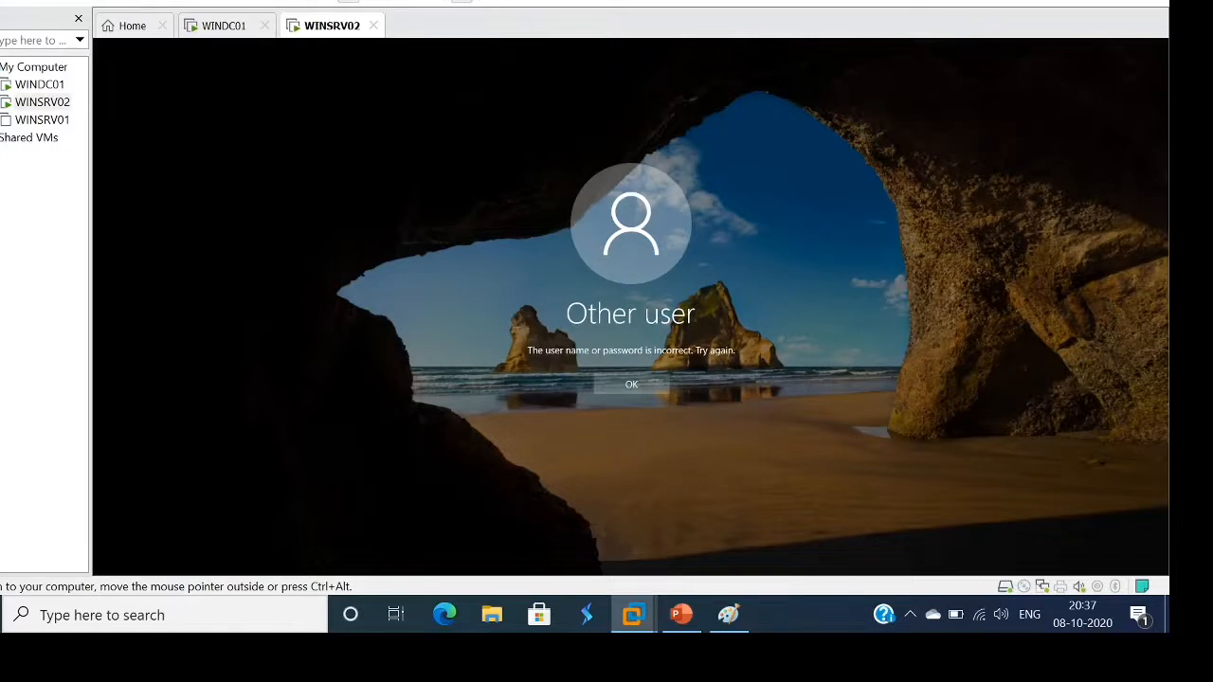
After the error, change the username to FRUser and retry the sign-in
left_click(631, 384)
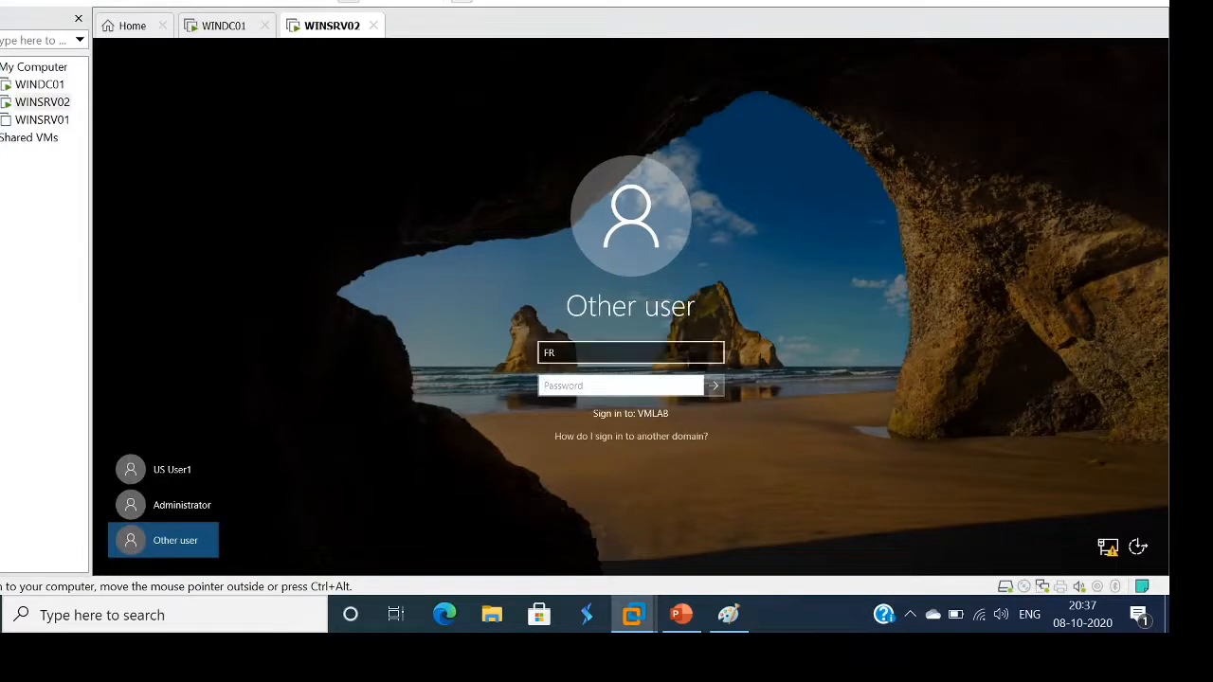
left_click(612, 352)
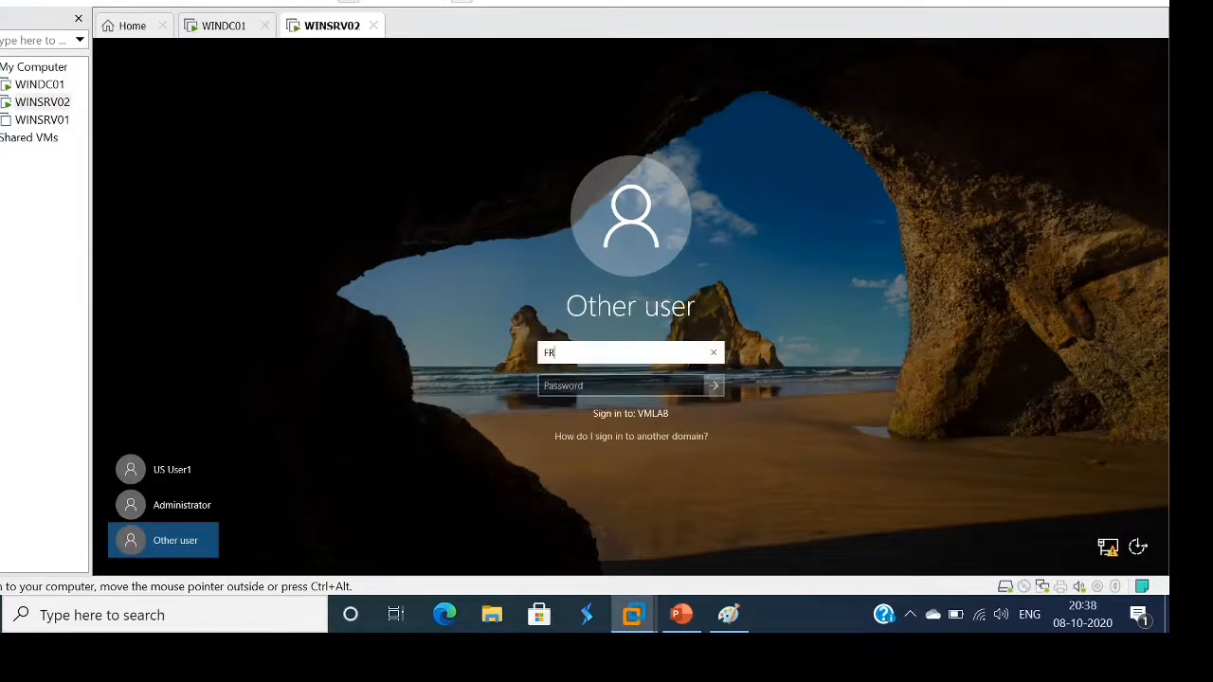
type("User")
key("Tab")
type("•••••••")
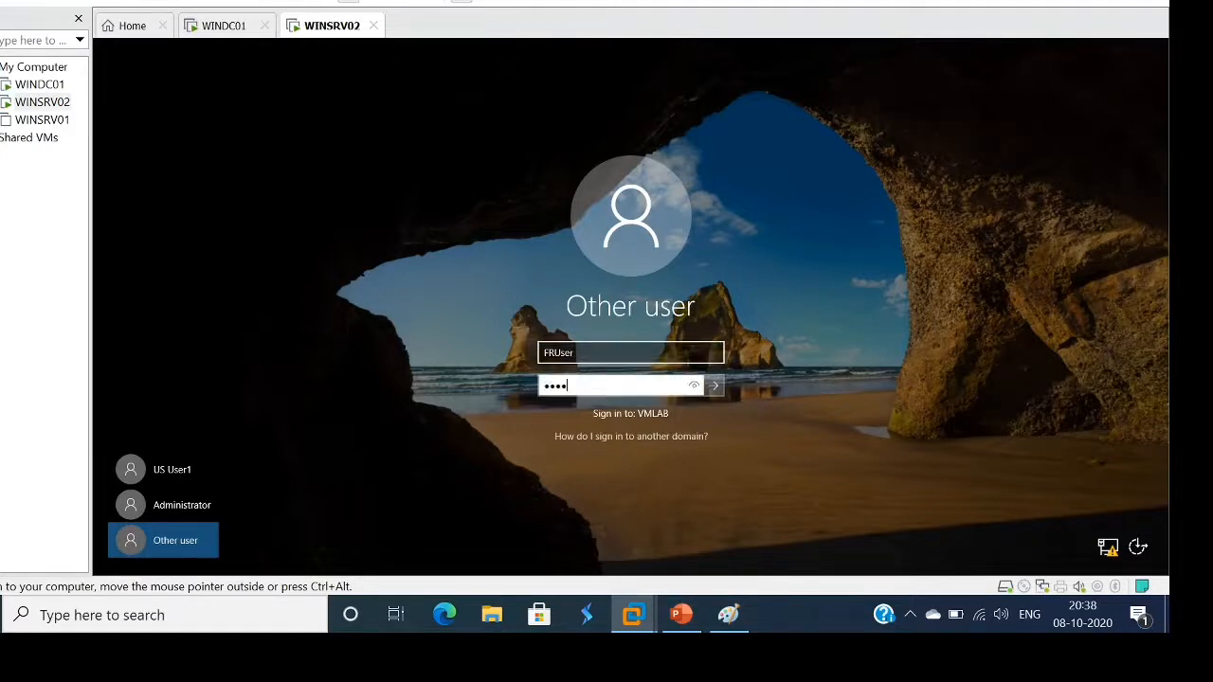
type("•••")
key("Return")
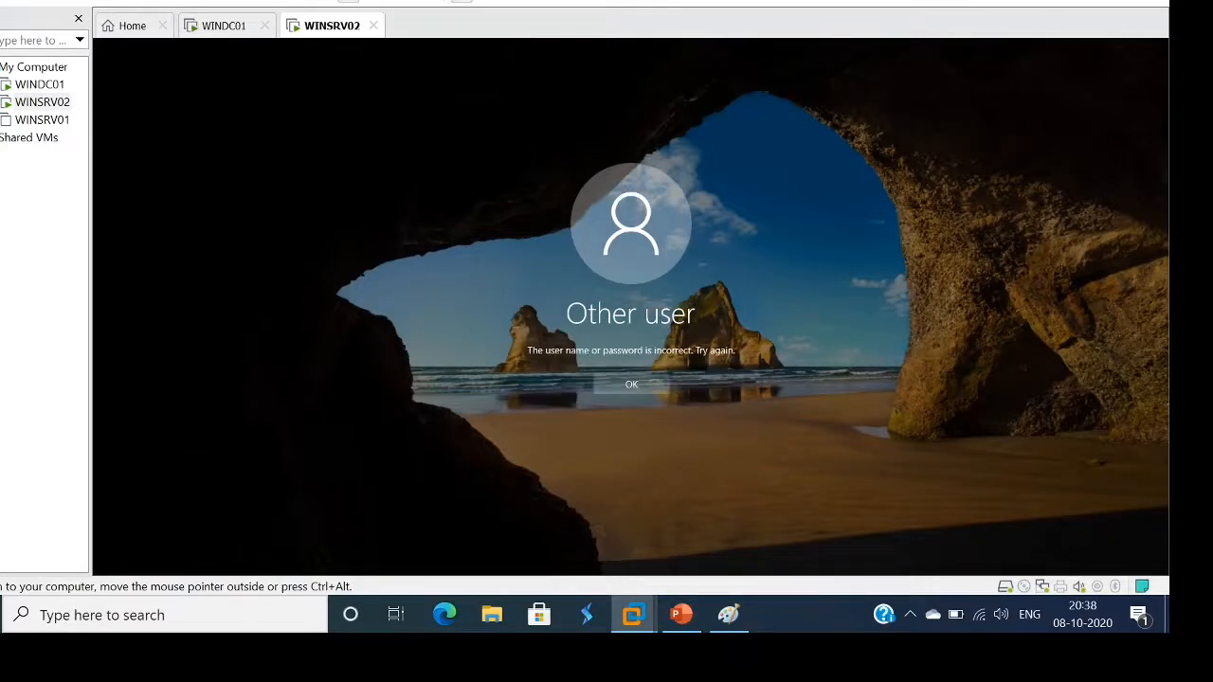
Correct the username to FR1, enter the account password and sign in
key("Return")
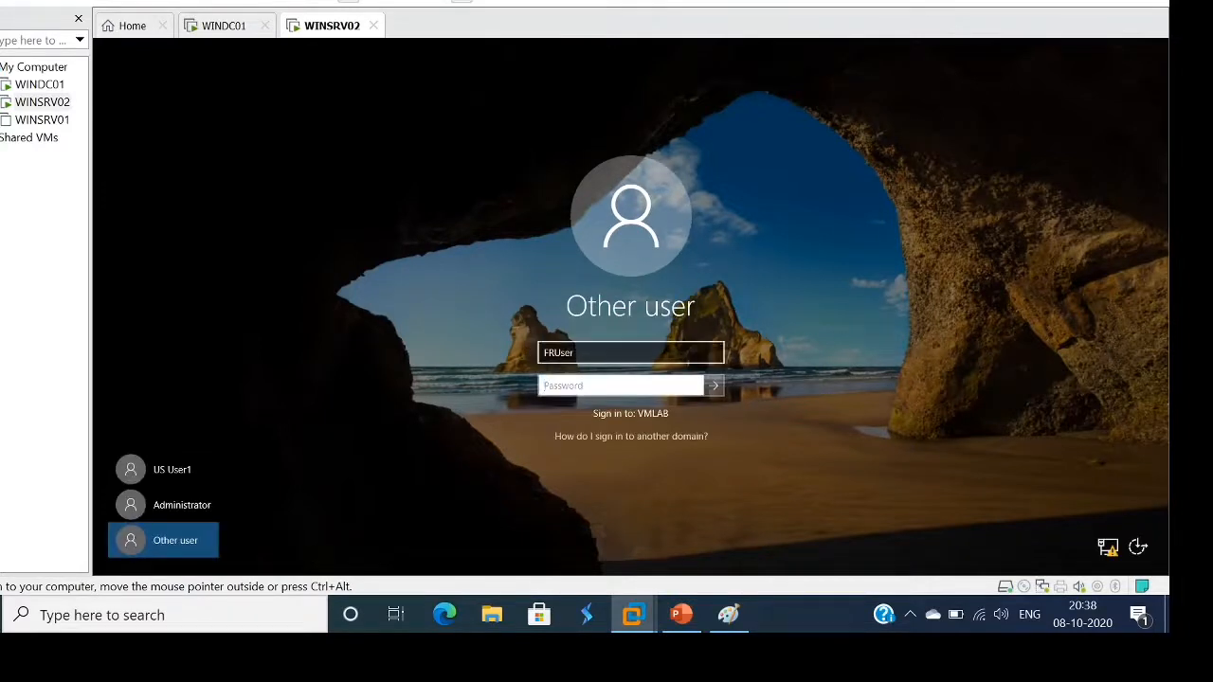
left_click(654, 354)
key("BackSpace")
key("BackSpace")
key("BackSpace")
key("BackSpace")
key("BackSpace")
key("BackSpace")
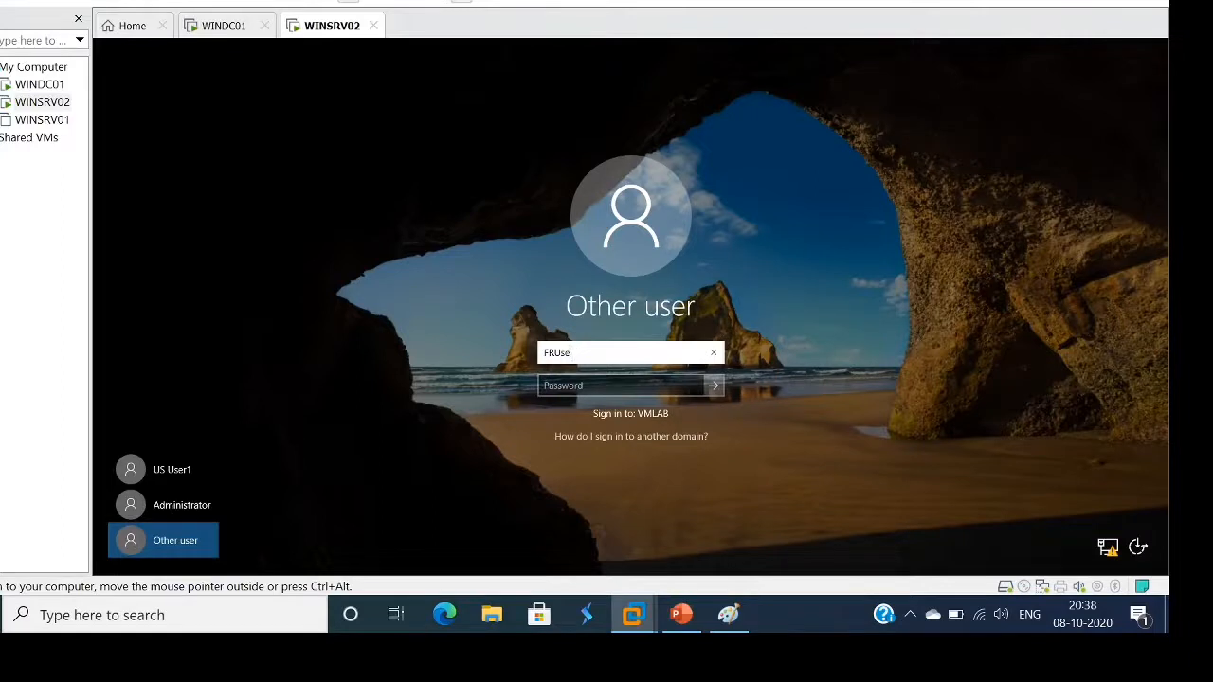
type("FR1")
key("Tab")
type("Pa$$w0r")
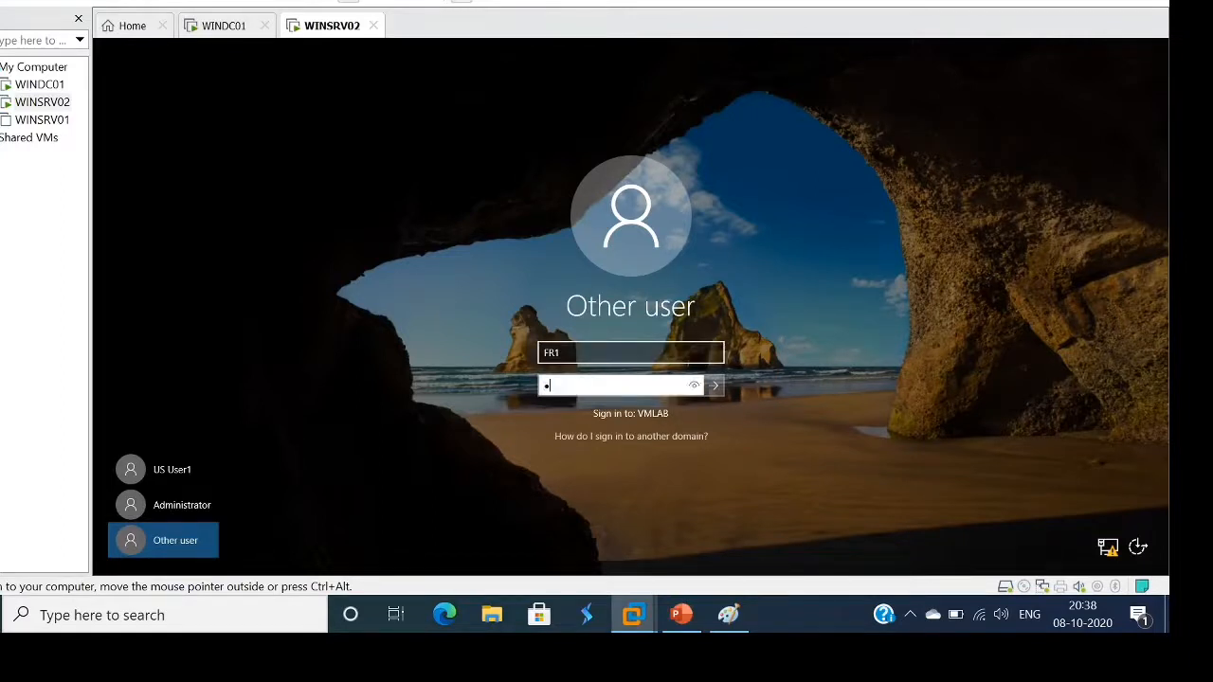
type("d123")
key("Return")
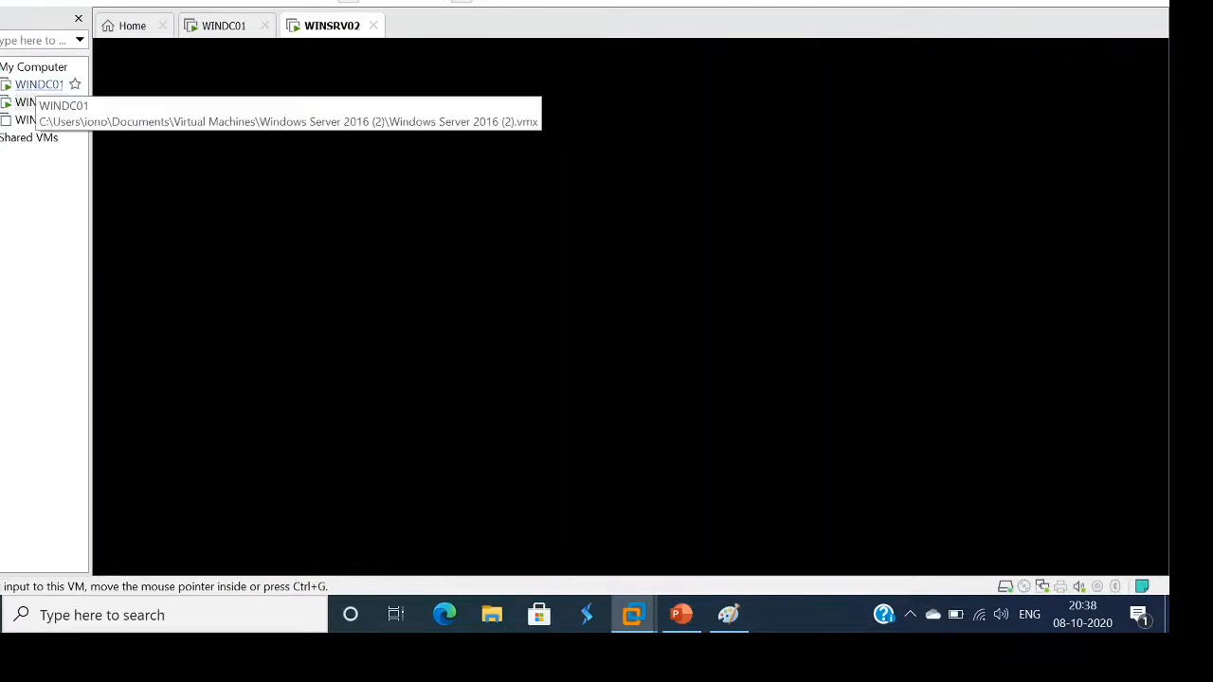
On WINDC01, run gpupdate /force in a command prompt, then return to WINSRV02
left_click(38, 84)
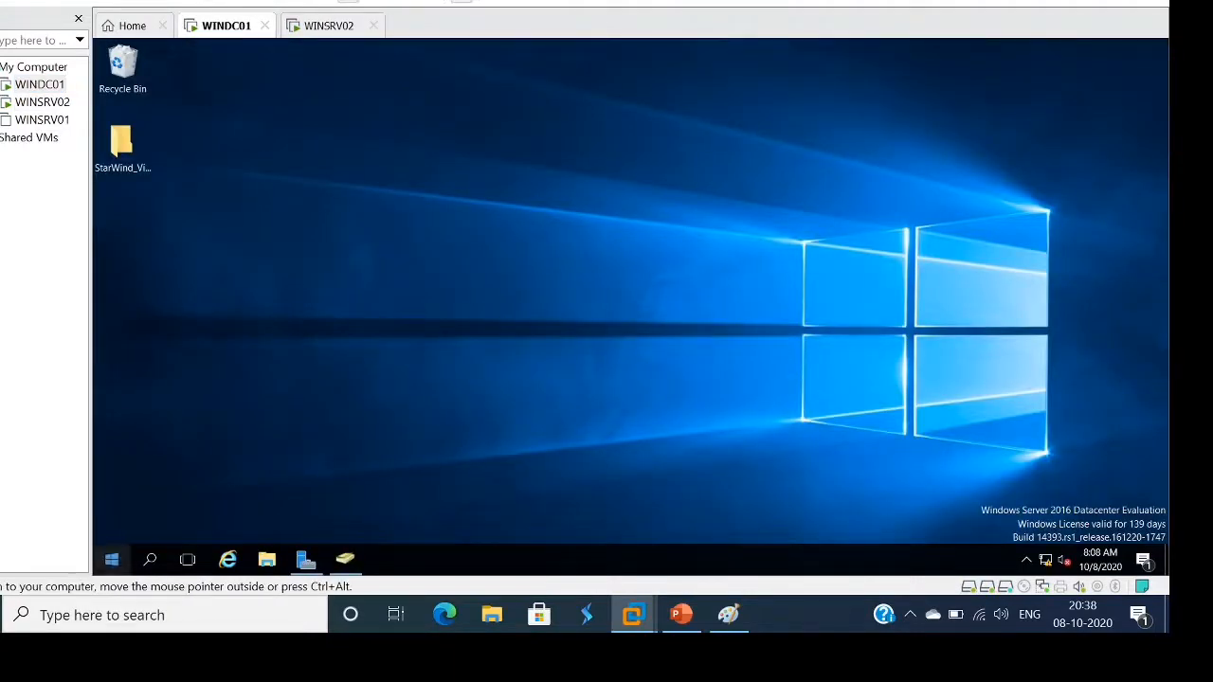
right_click(110, 560)
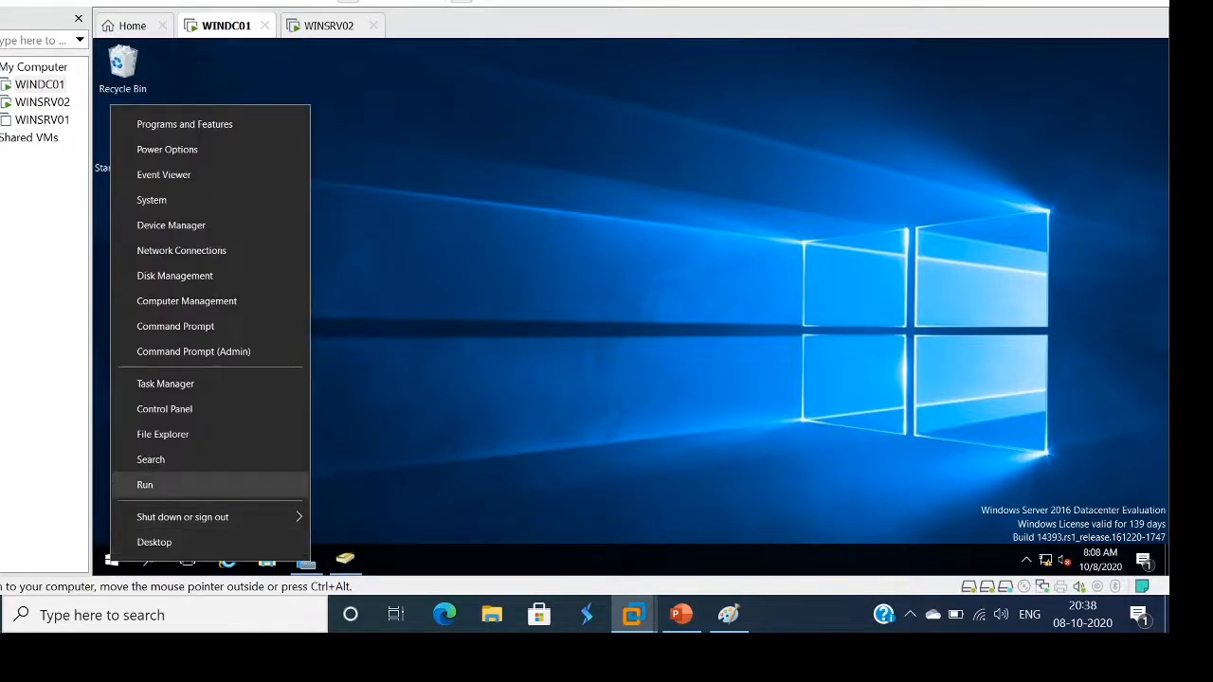
left_click(142, 482)
key("Return")
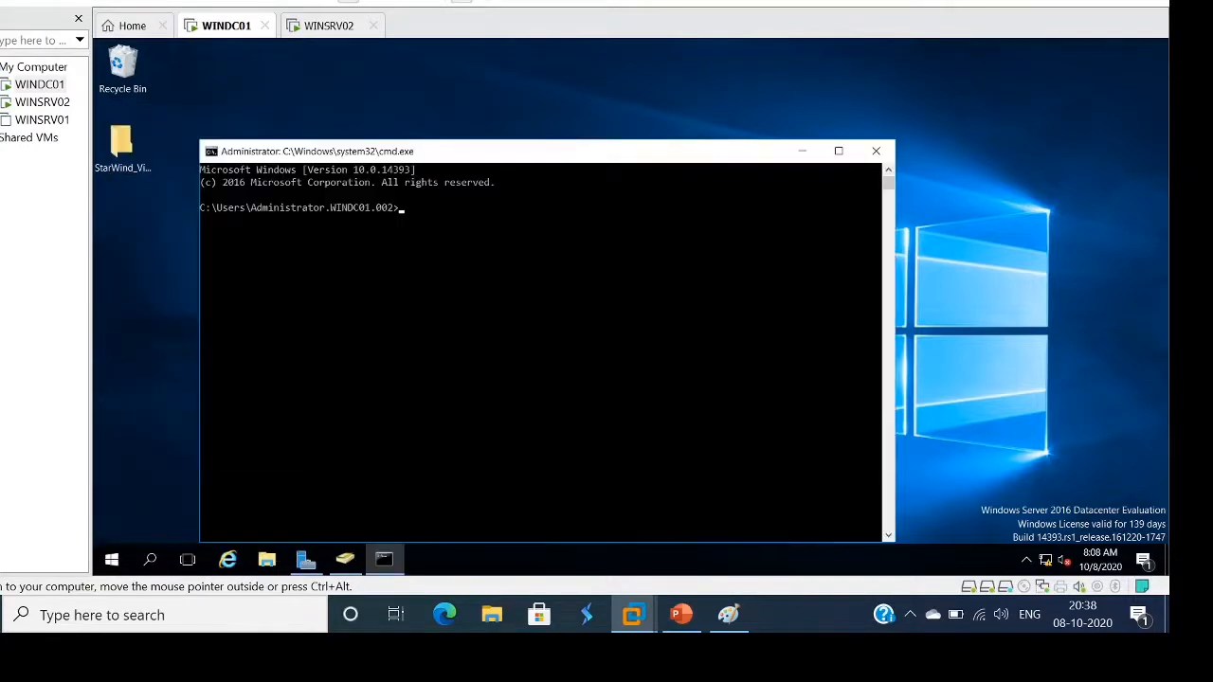
type("gpupdate /force")
key("Return")
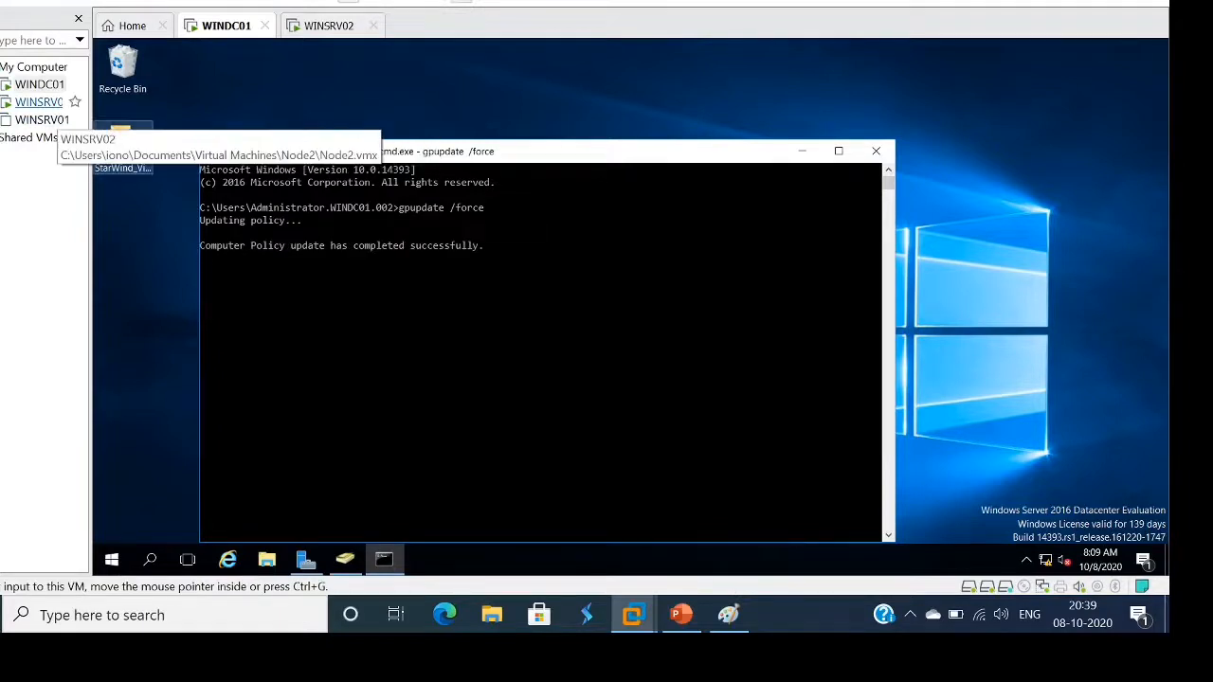
left_click(42, 101)
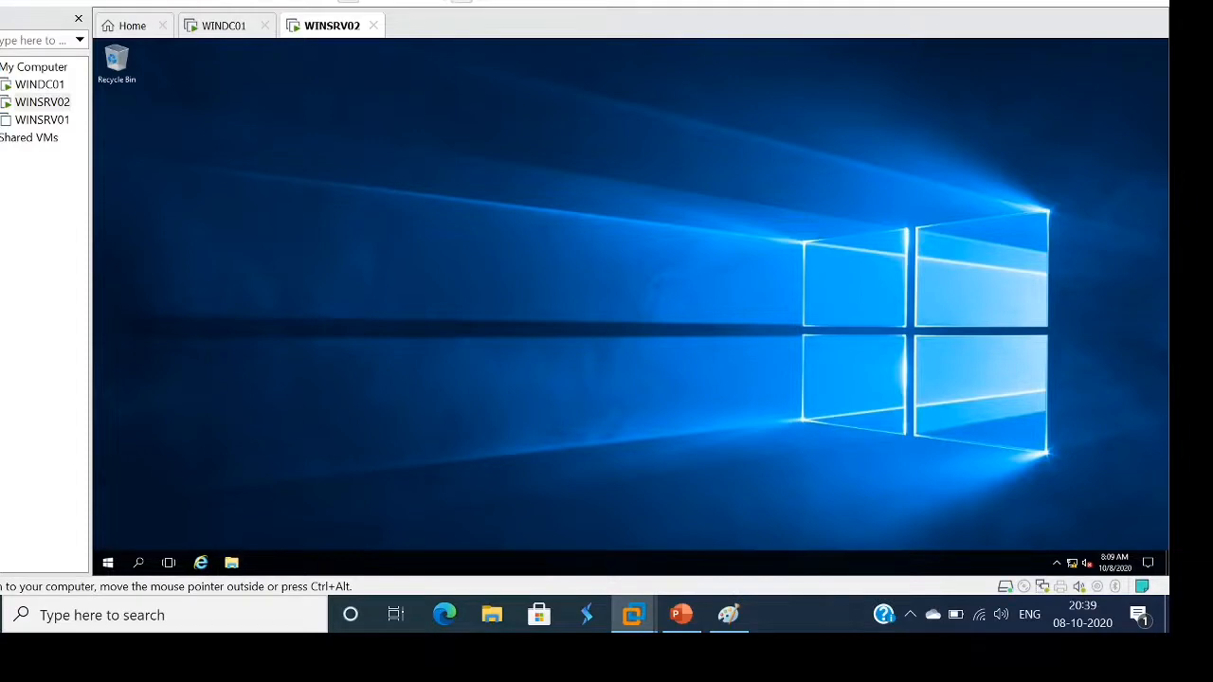
Browse File Explorer on WINSRV02 to C:\Users\FR1 and maximize the window
left_click(231, 562)
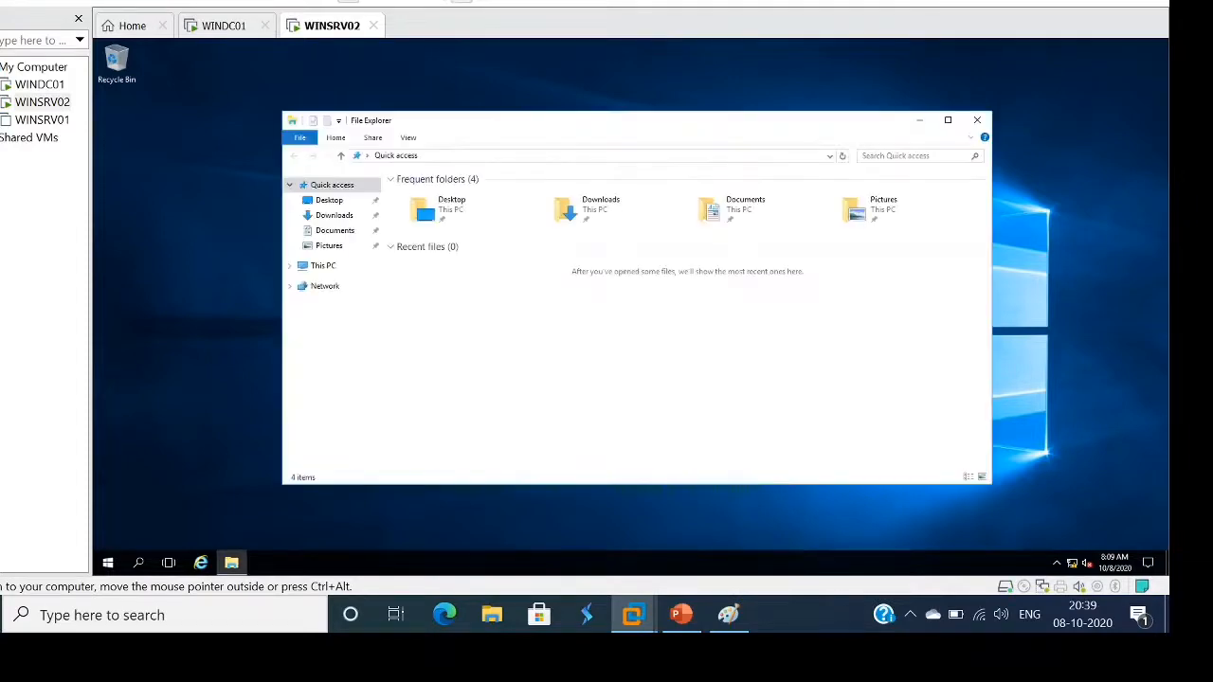
left_click(325, 266)
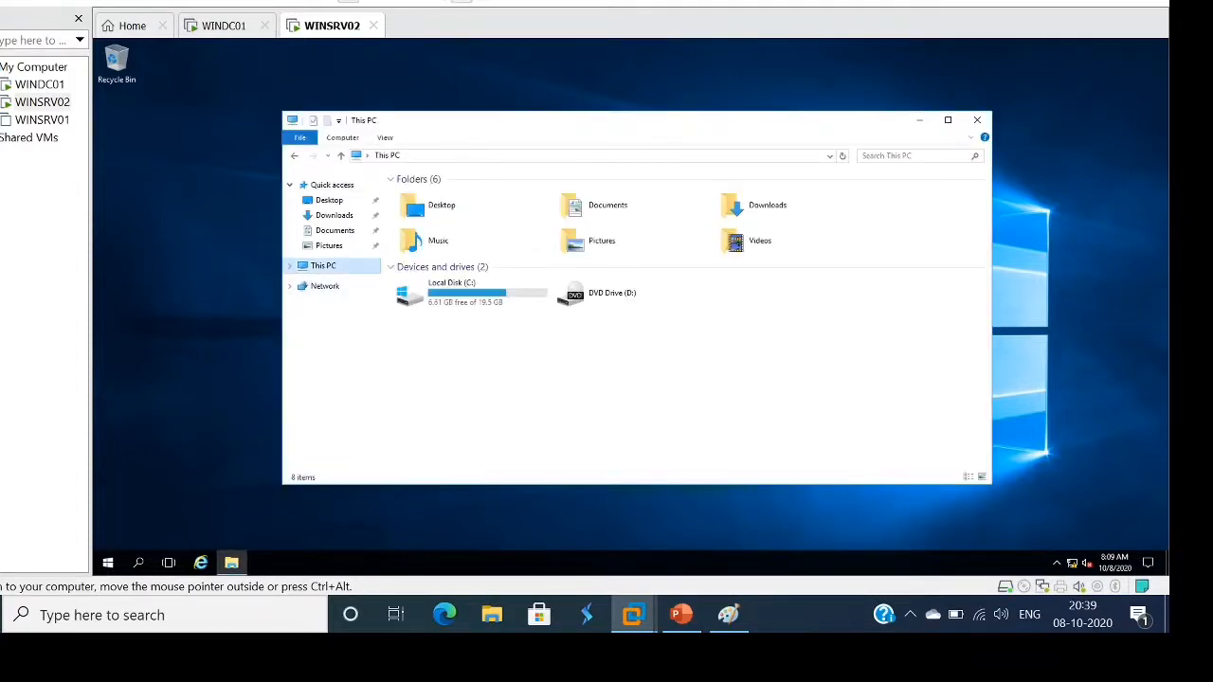
double_click(451, 292)
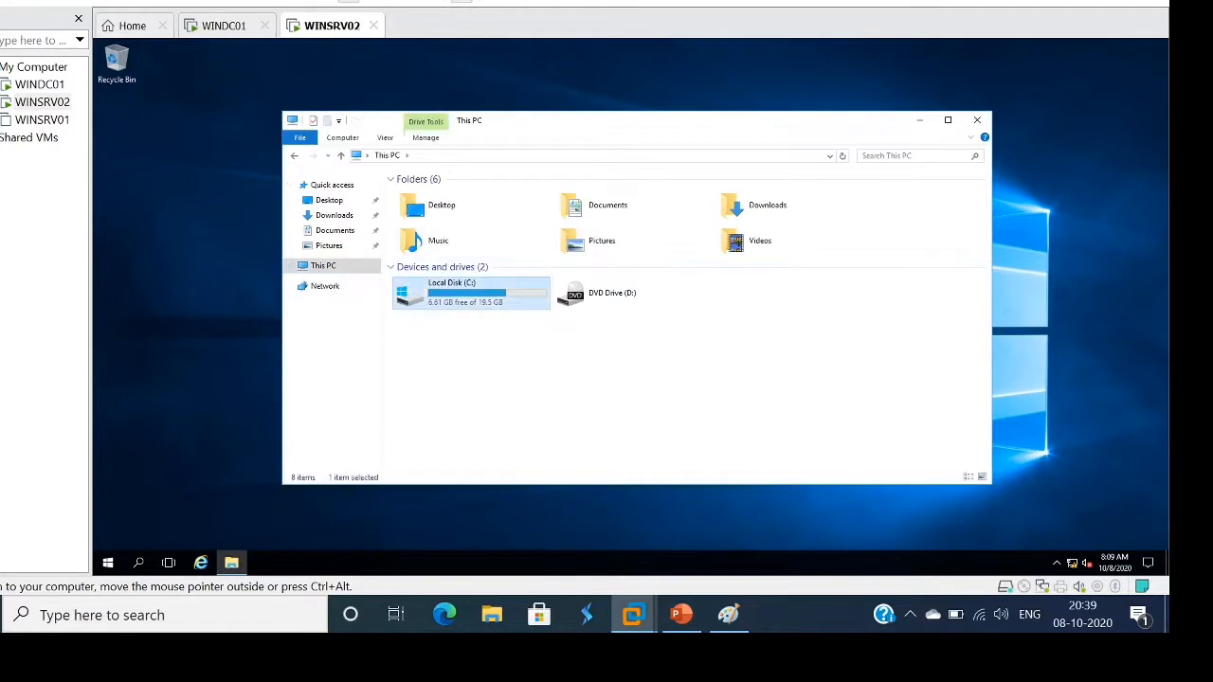
double_click(417, 233)
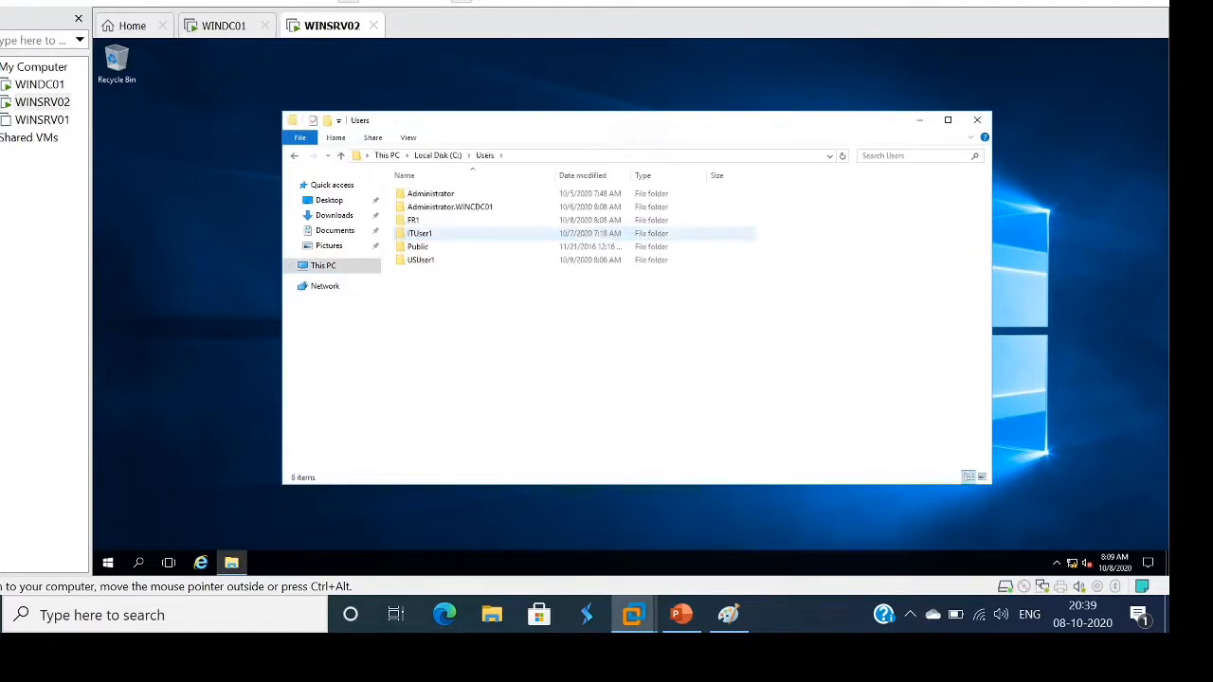
double_click(417, 220)
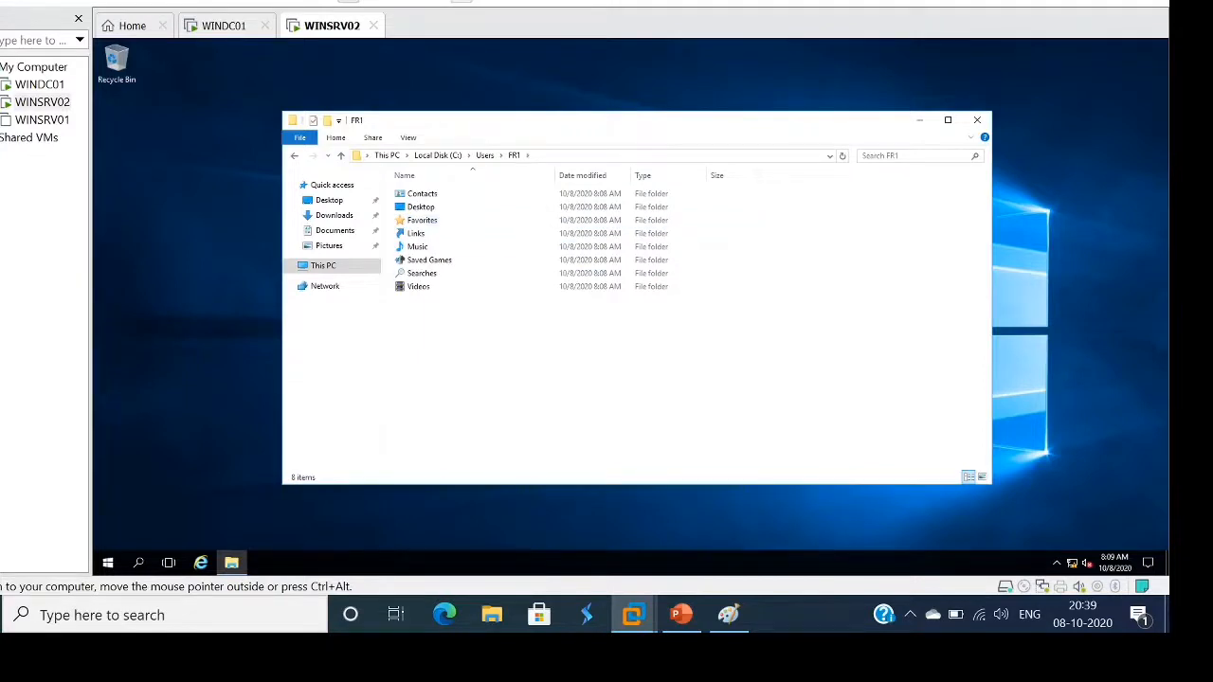
left_click(948, 119)
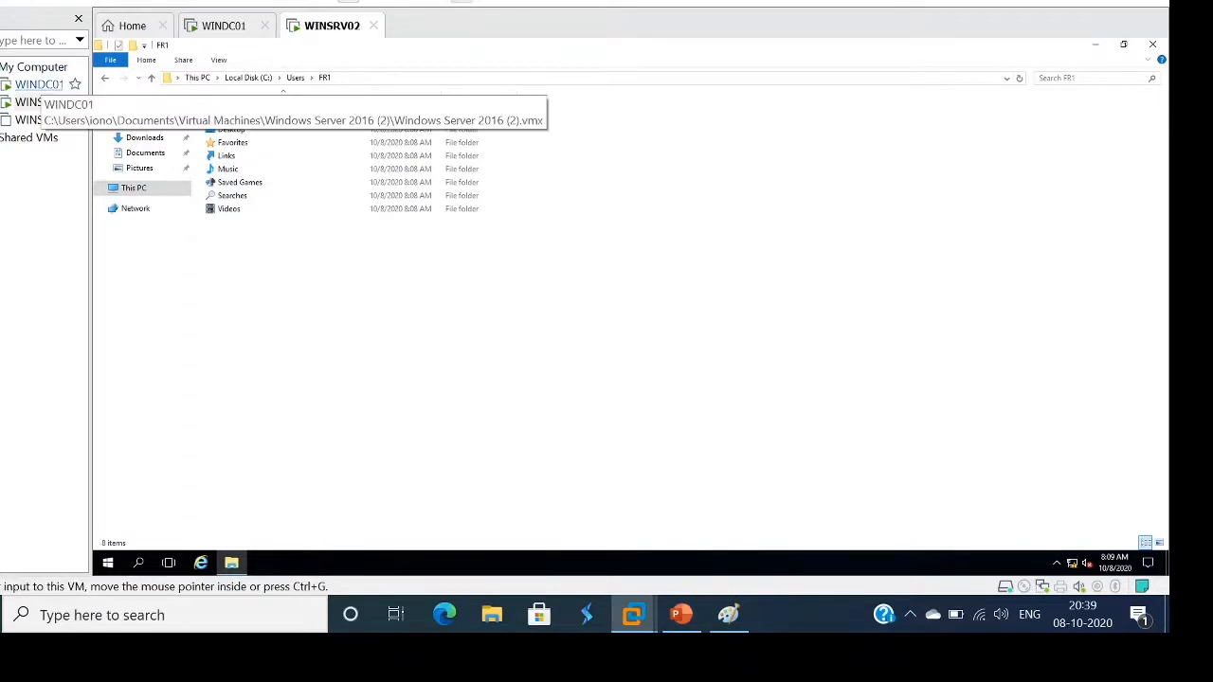
On WINDC01, browse to C:\UsersInfo\FR1 to check its Documents, Downloads and Pictures folders, then close Explorer
left_click(39, 85)
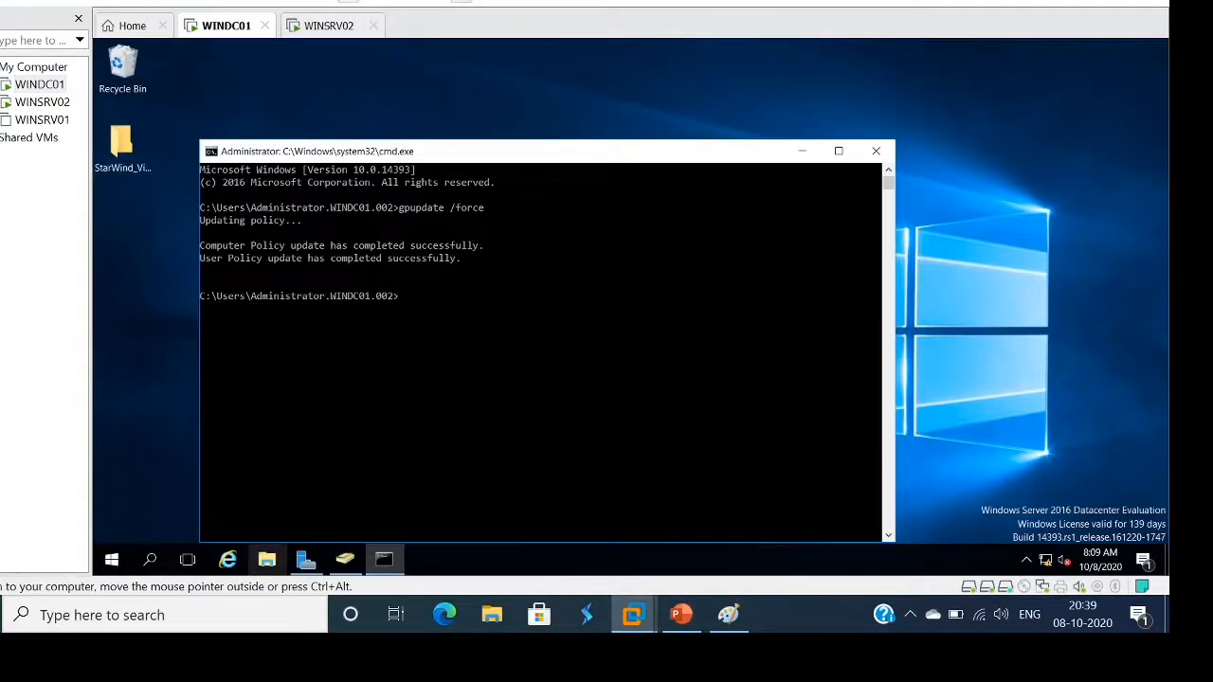
left_click(267, 559)
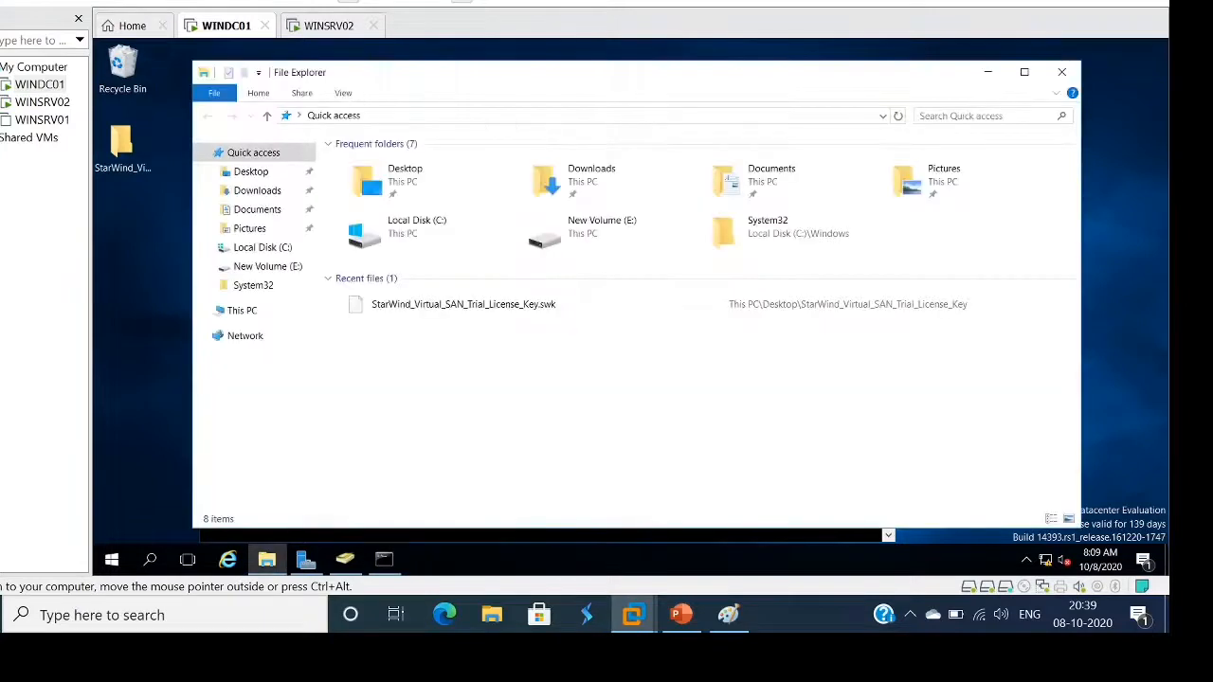
left_click(242, 310)
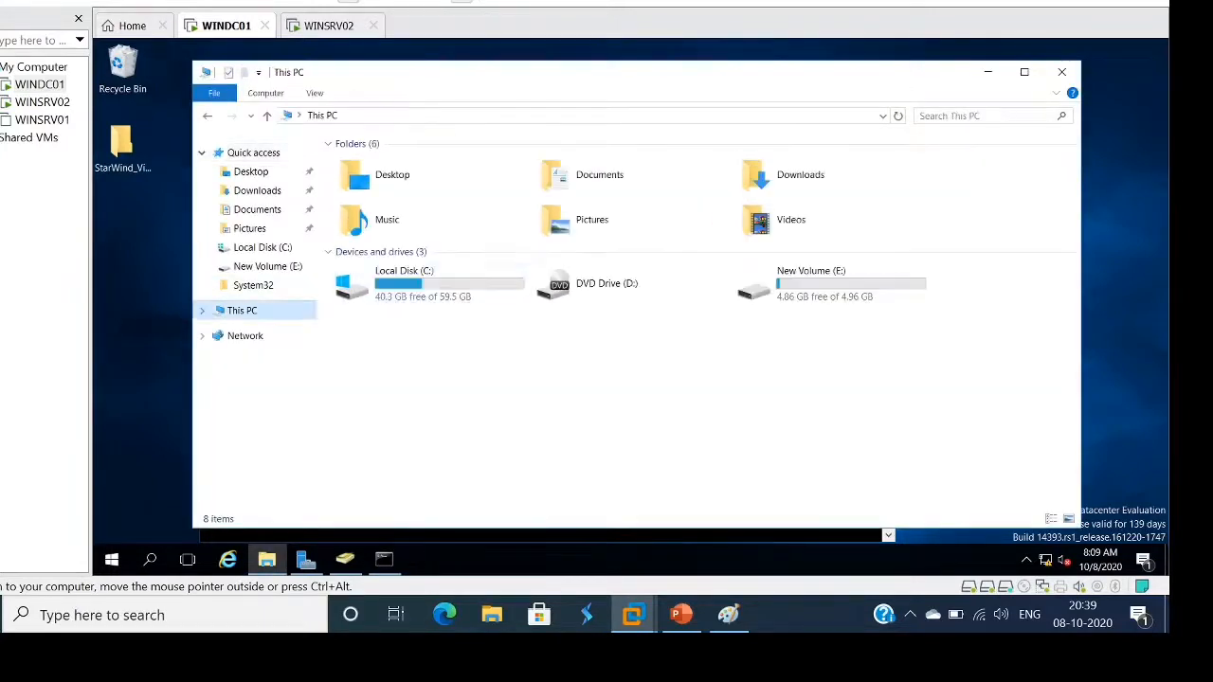
double_click(426, 289)
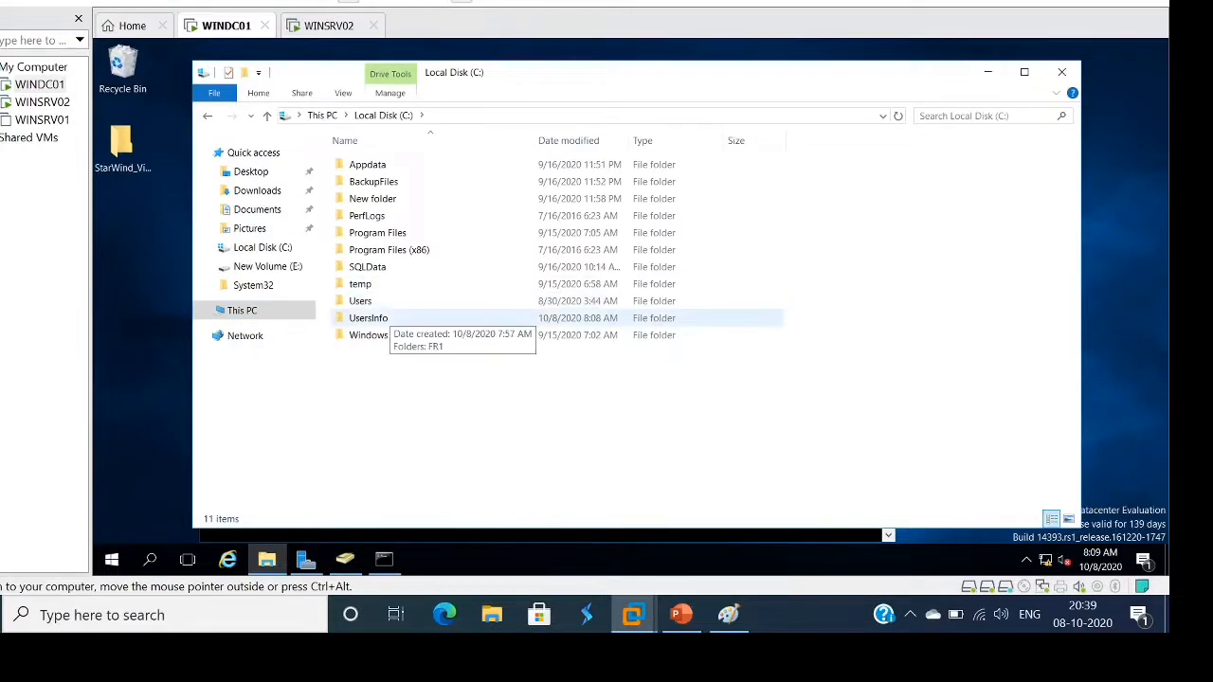
double_click(369, 319)
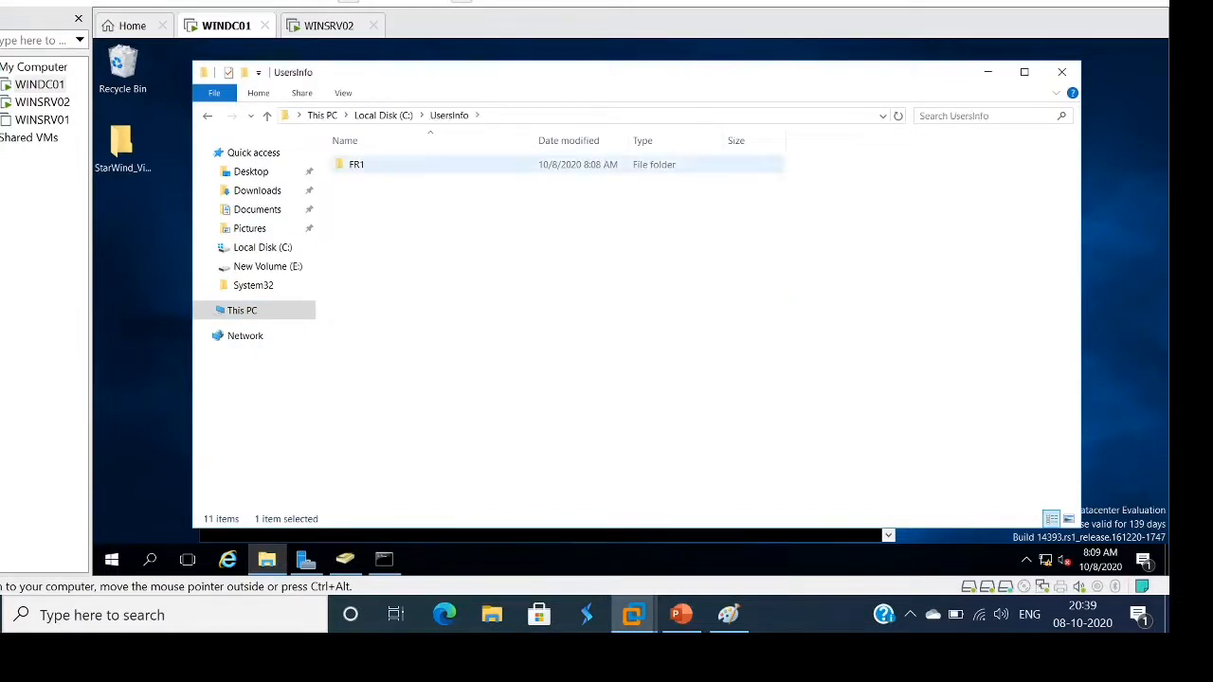
double_click(357, 164)
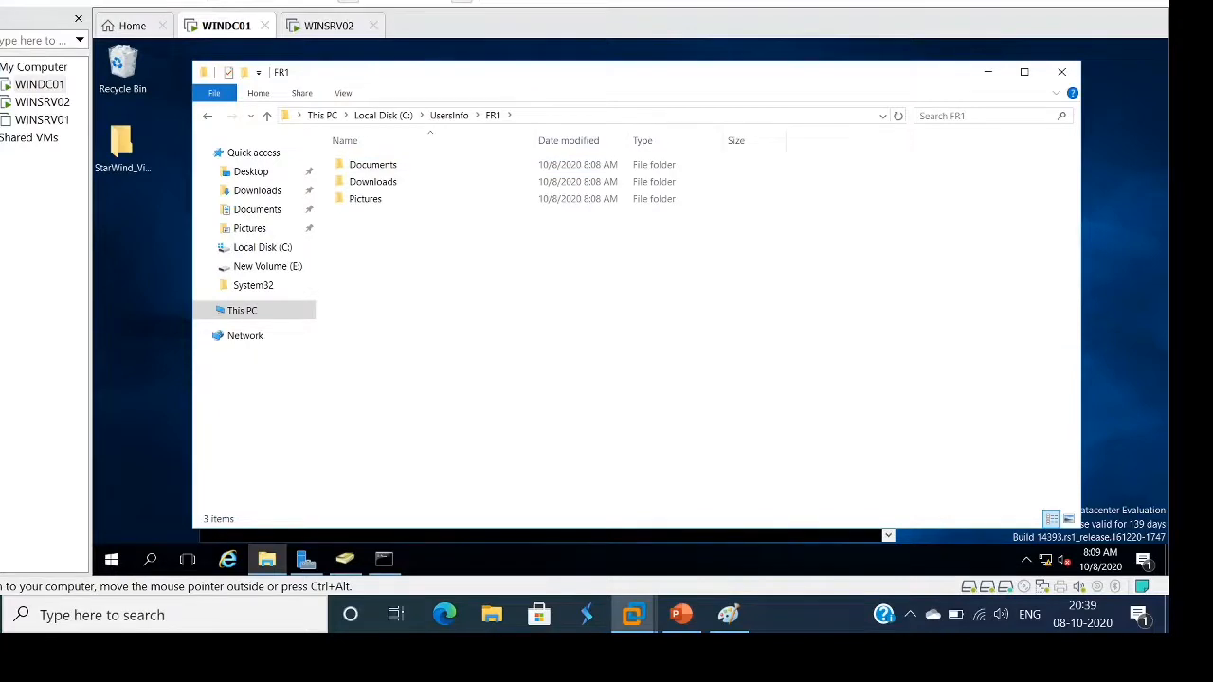
left_click(1062, 72)
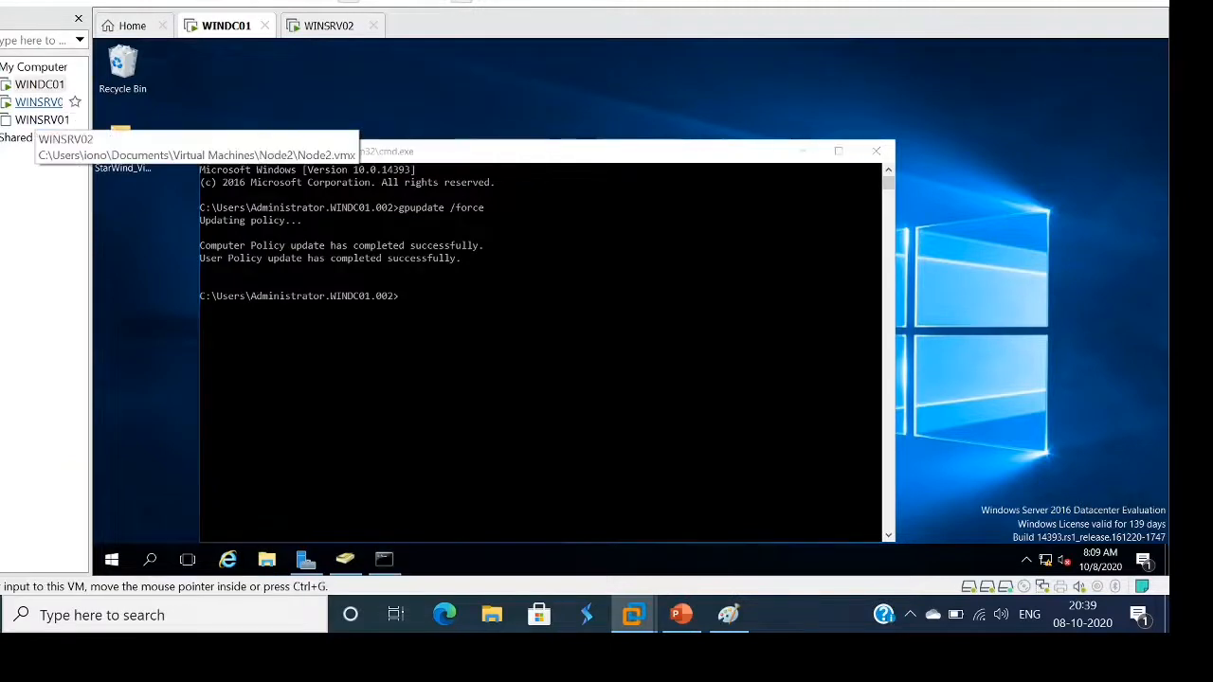
Close the command prompt on WINDC01, then close the FR1 Explorer window on WINSRV02
left_click(36, 102)
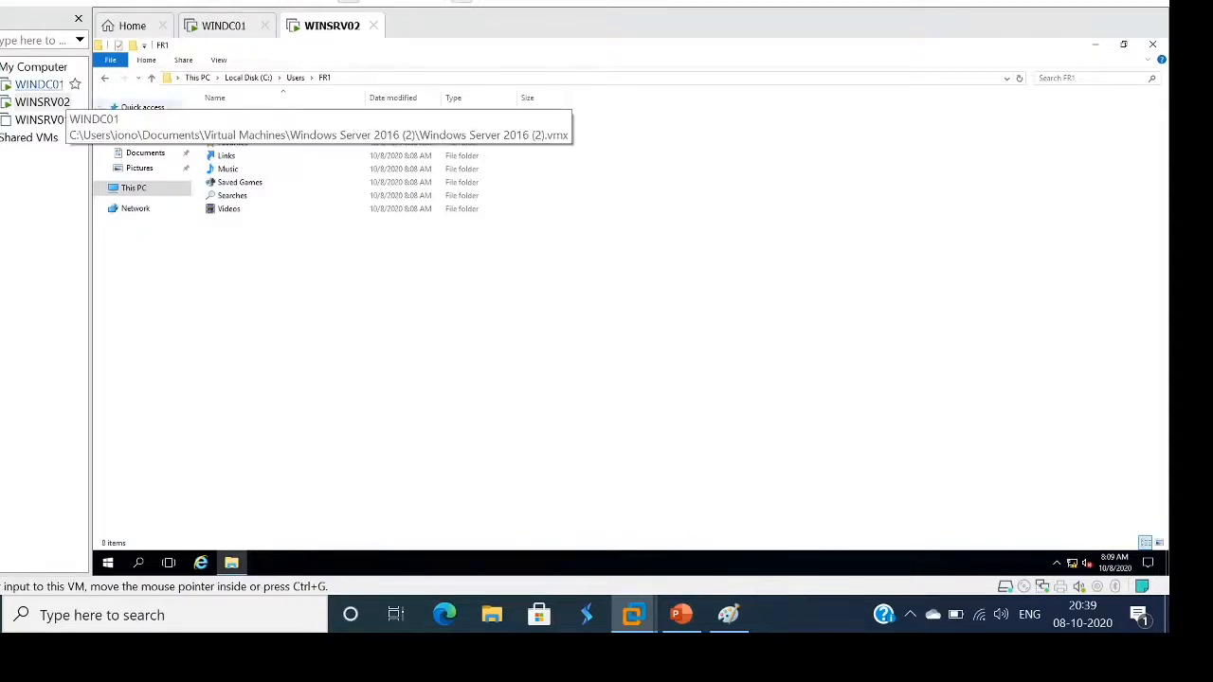
left_click(39, 84)
left_click(545, 369)
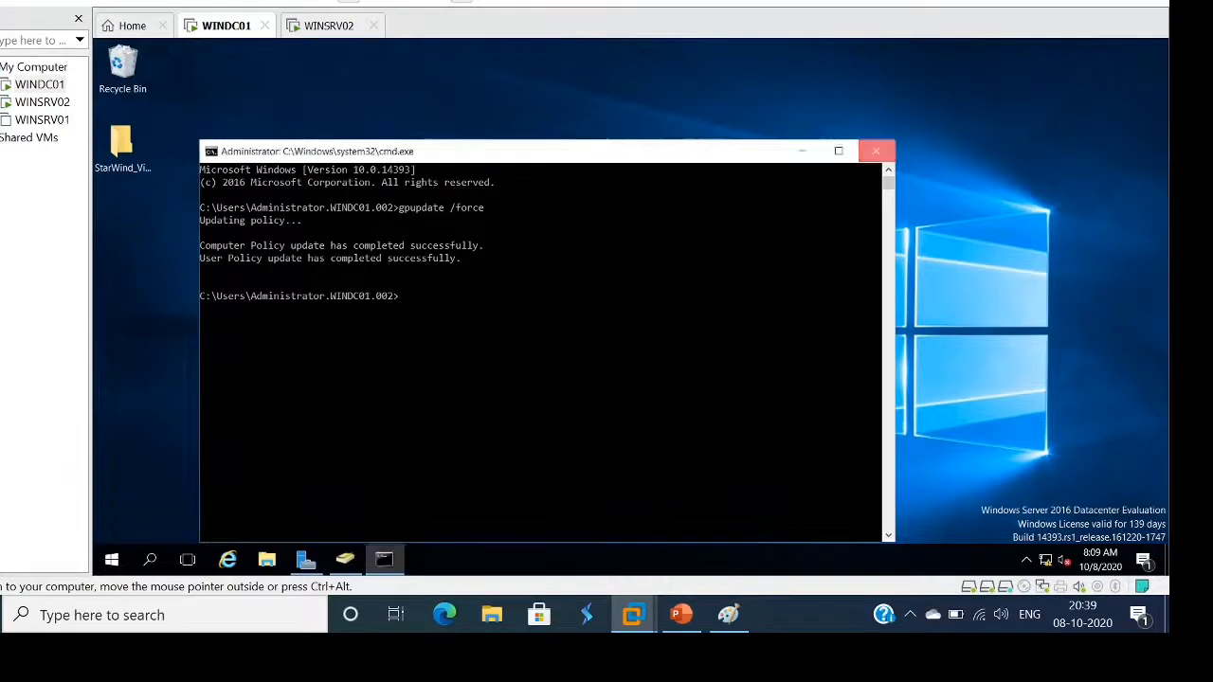
left_click(876, 150)
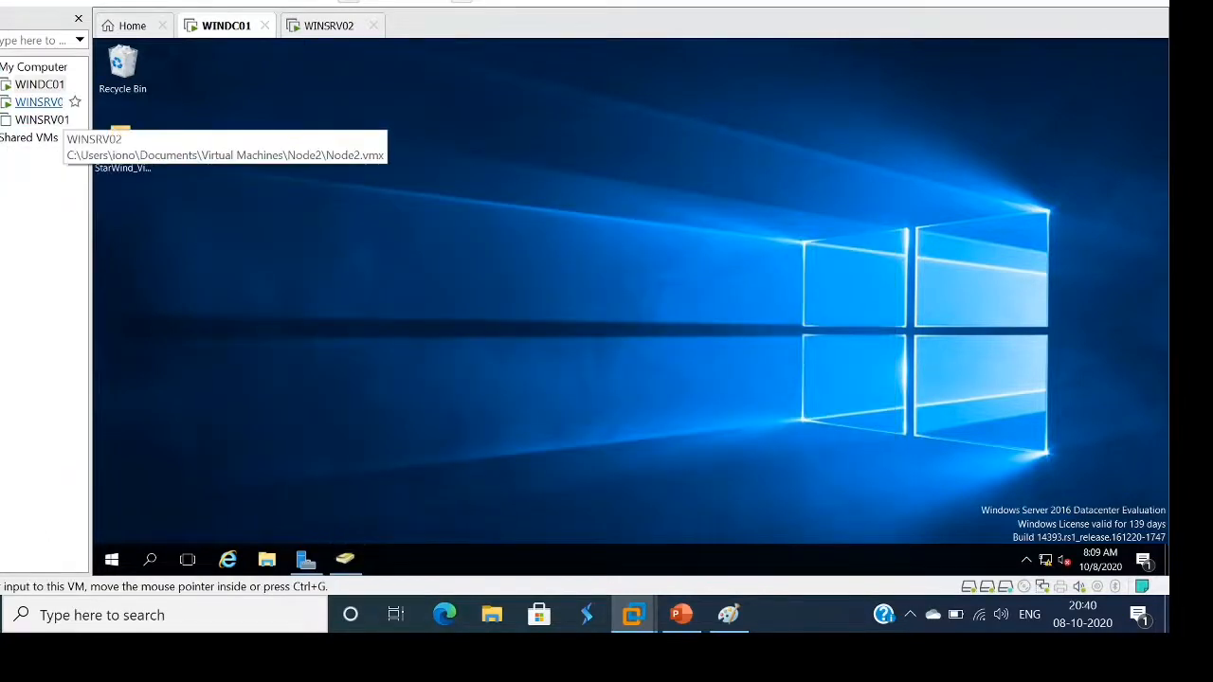
left_click(42, 101)
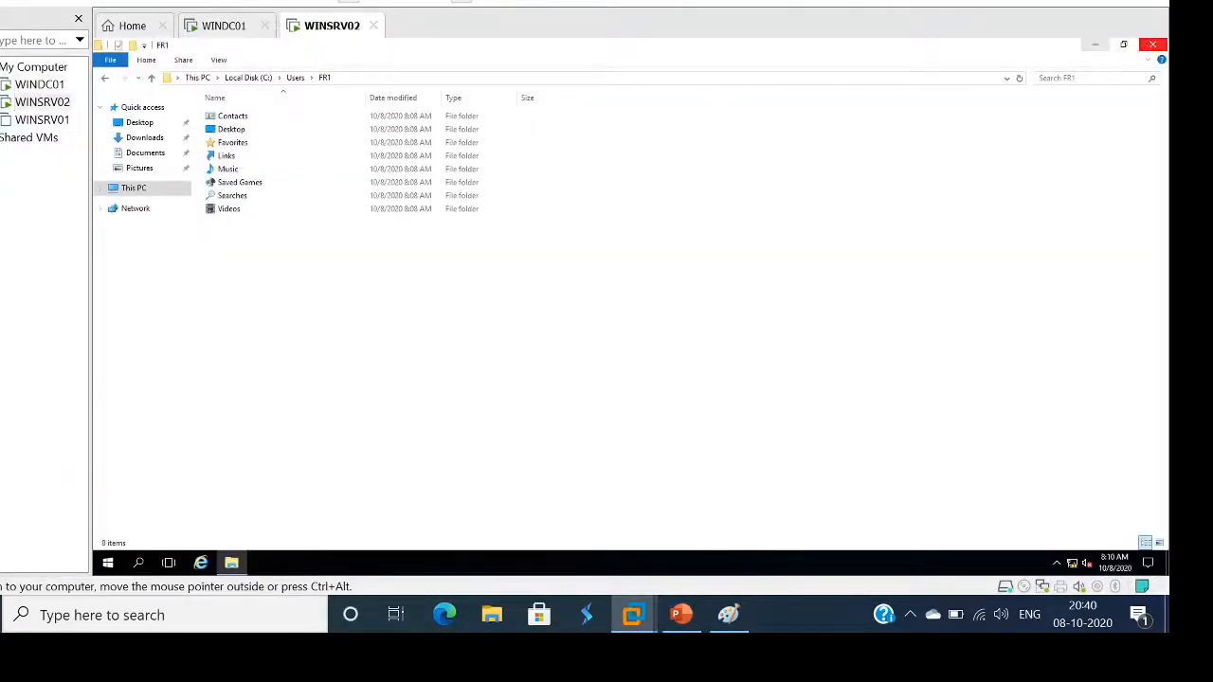
left_click(1153, 44)
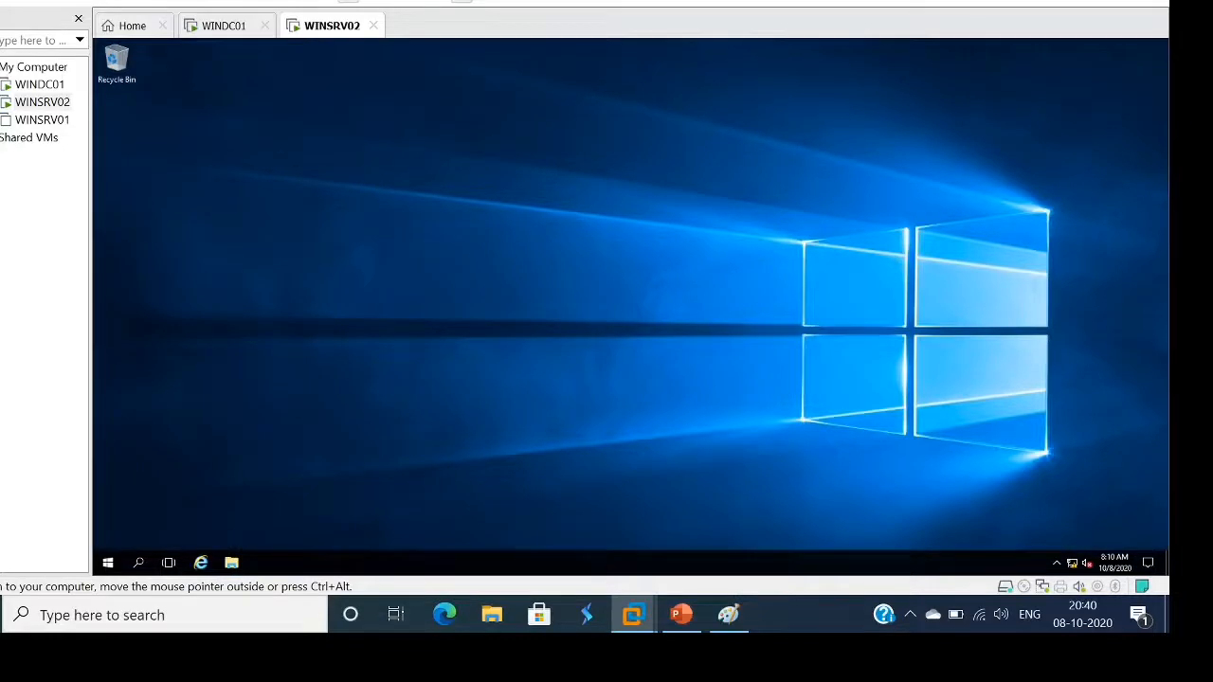